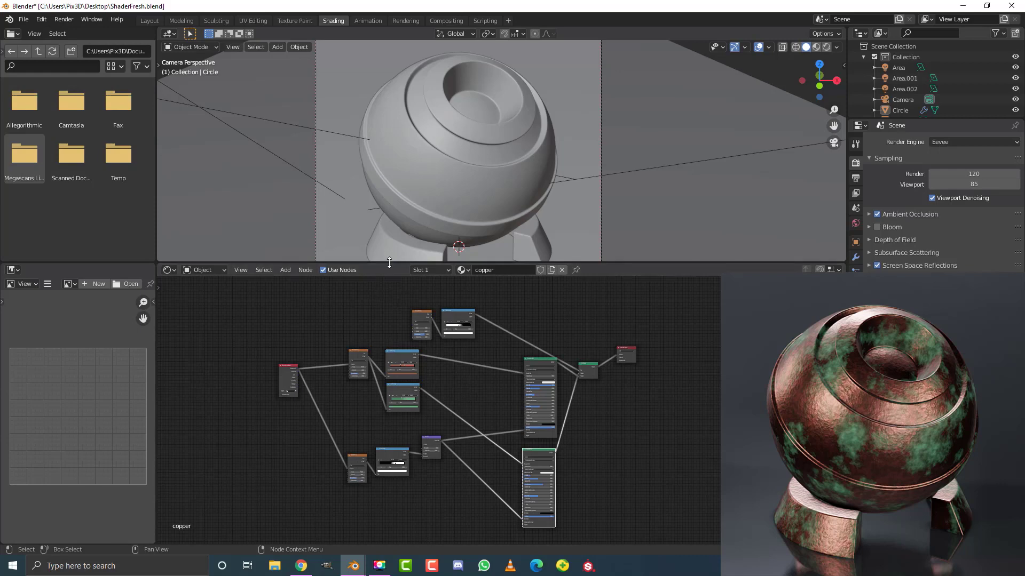
# Examine the finished copper material's node network and render, plus the lights and camera placed around the shader ball
pyautogui.moveTo(389, 264); pyautogui.dragTo(406, 223)
pyautogui.scroll(1, 448, 256)
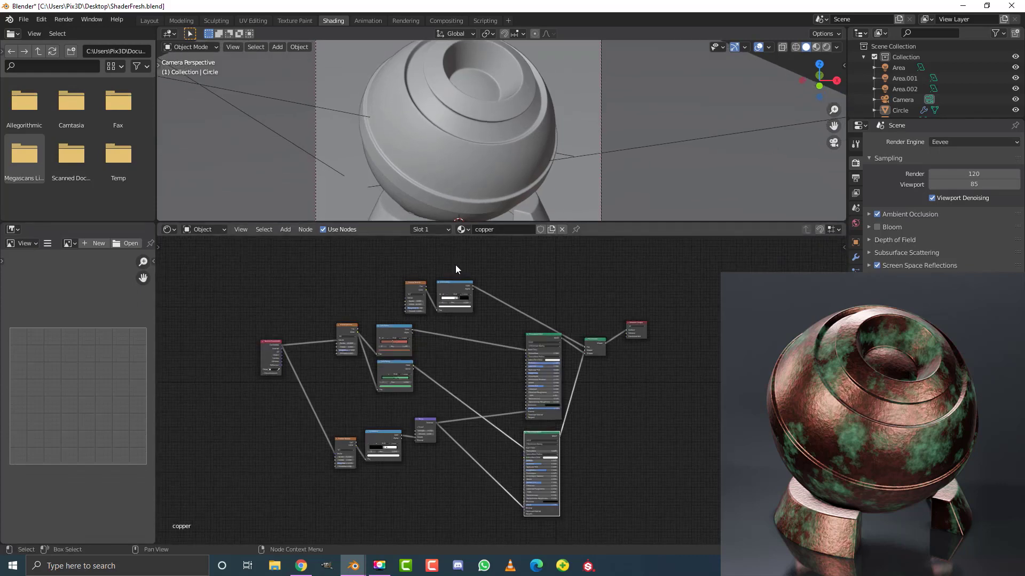
pyautogui.scroll(2, 456, 265)
pyautogui.moveTo(488, 276)
pyautogui.mouseDown(button='middle')
pyautogui.moveTo(485, 303)
pyautogui.moveTo(493, 264)
pyautogui.mouseUp(button='middle')
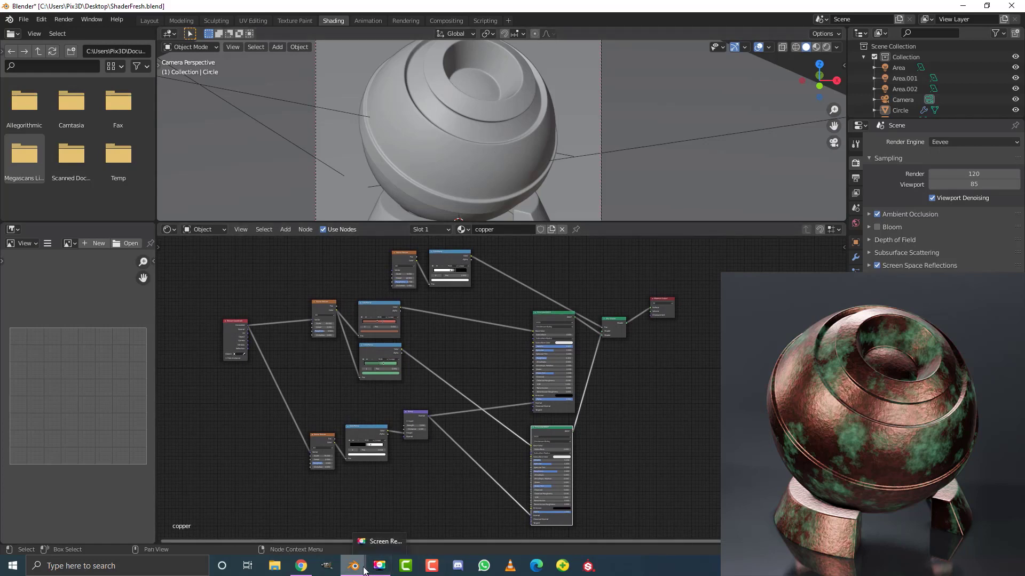
pyautogui.moveTo(352, 566)
pyautogui.click(475, 512)
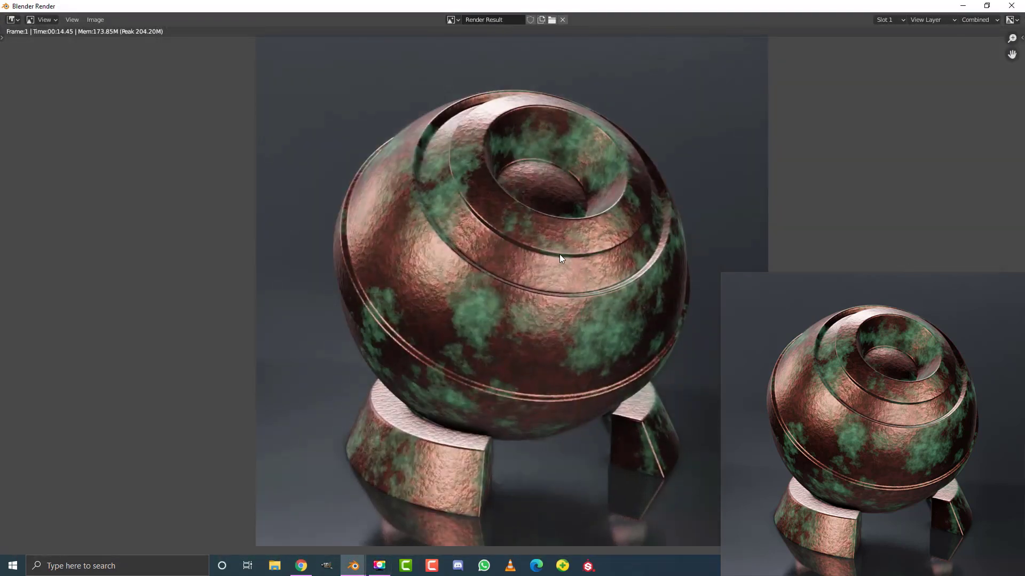
pyautogui.scroll(-1, 632, 270)
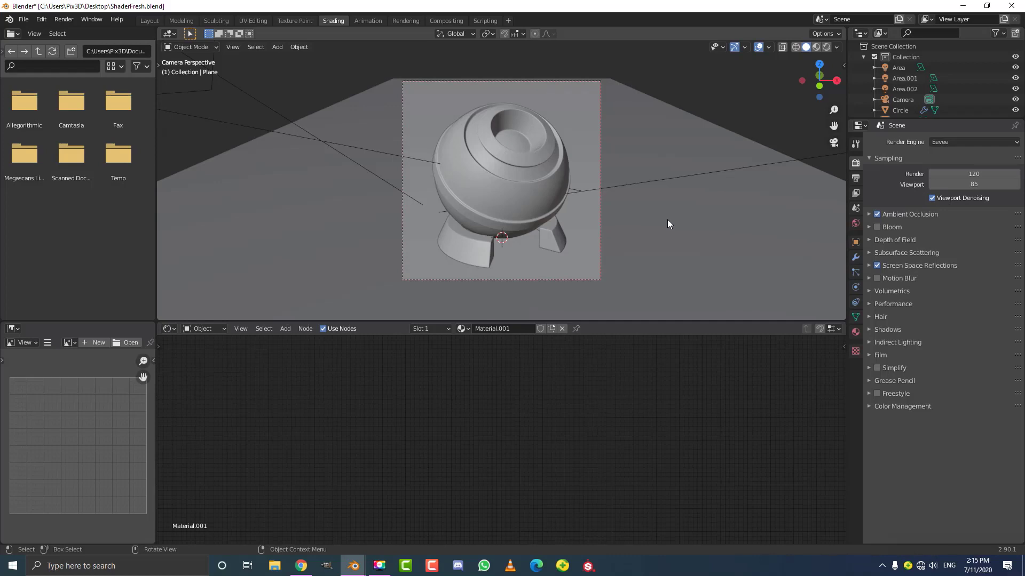
pyautogui.scroll(-3, 560, 173)
pyautogui.moveTo(544, 171); pyautogui.dragTo(514, 184, button='middle')
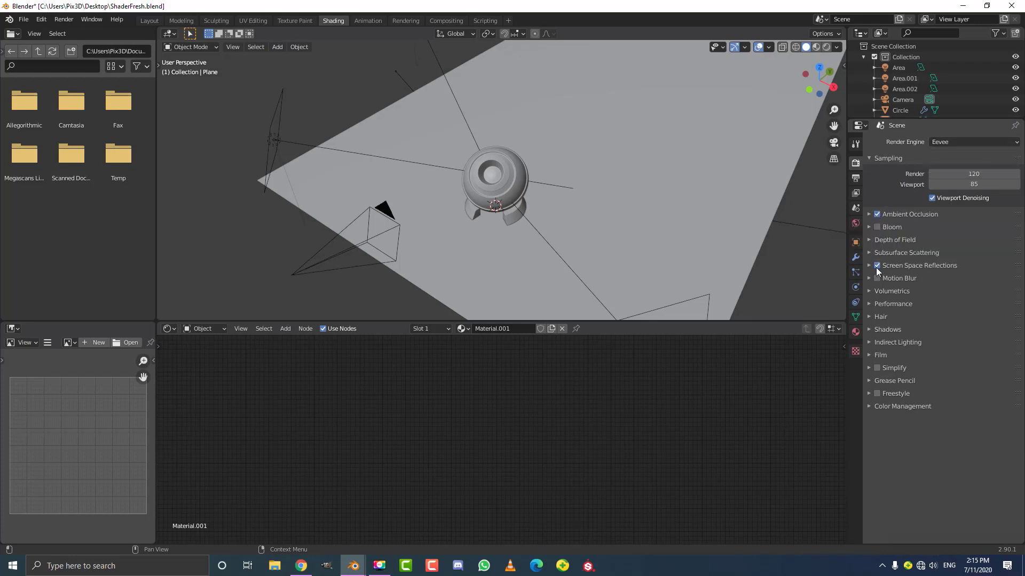
pyautogui.moveTo(475, 173); pyautogui.dragTo(508, 174, button='middle')
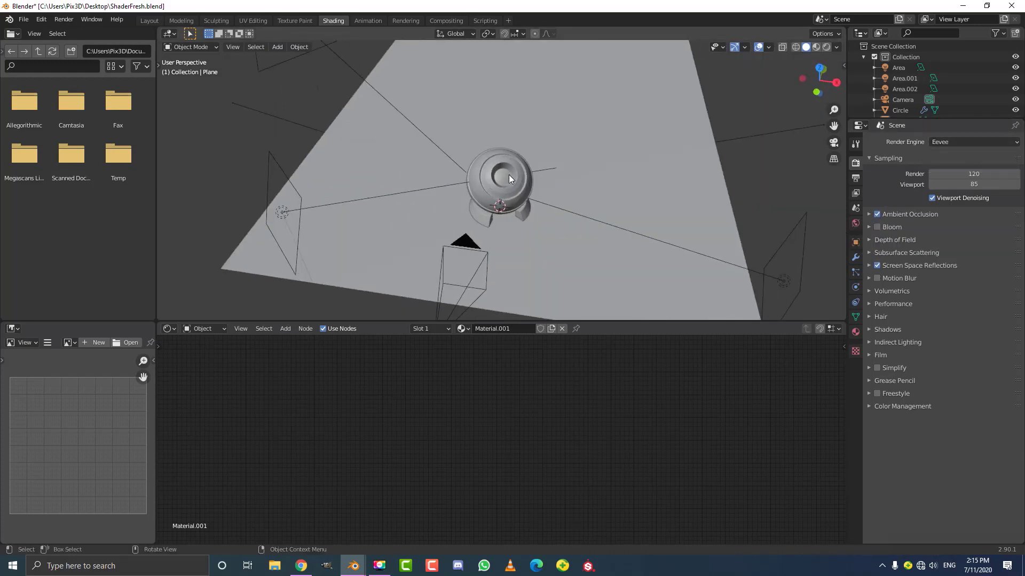
pyautogui.press('KP_0')
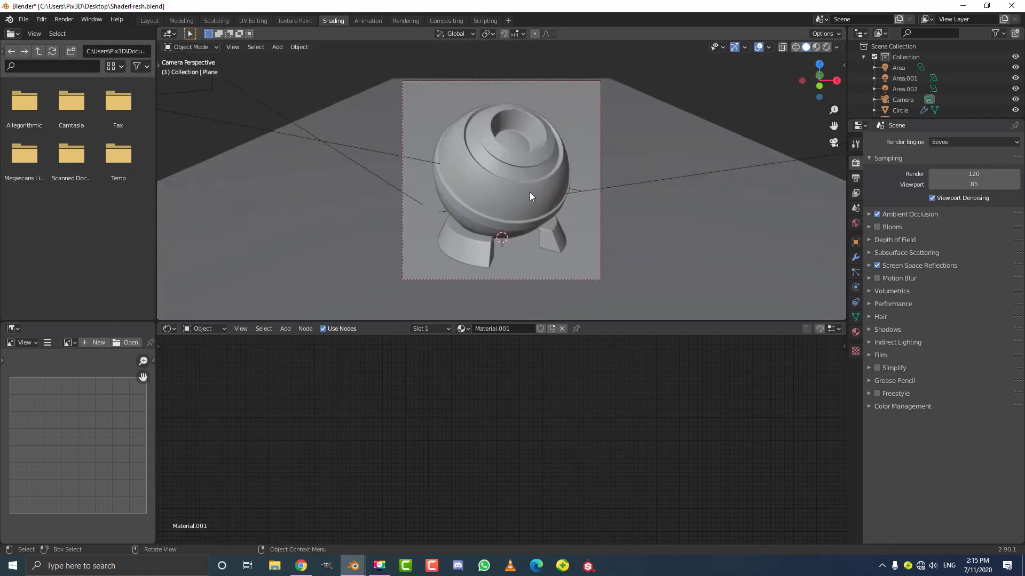
# Create a new material on the shader ball and name it copper
pyautogui.click(538, 163)
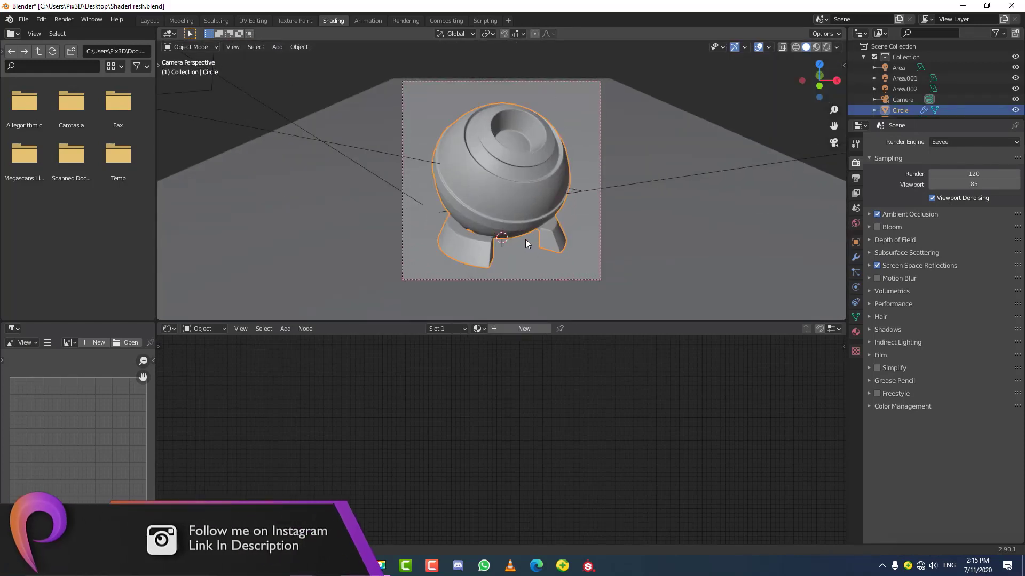
pyautogui.click(526, 328)
pyautogui.click(517, 328)
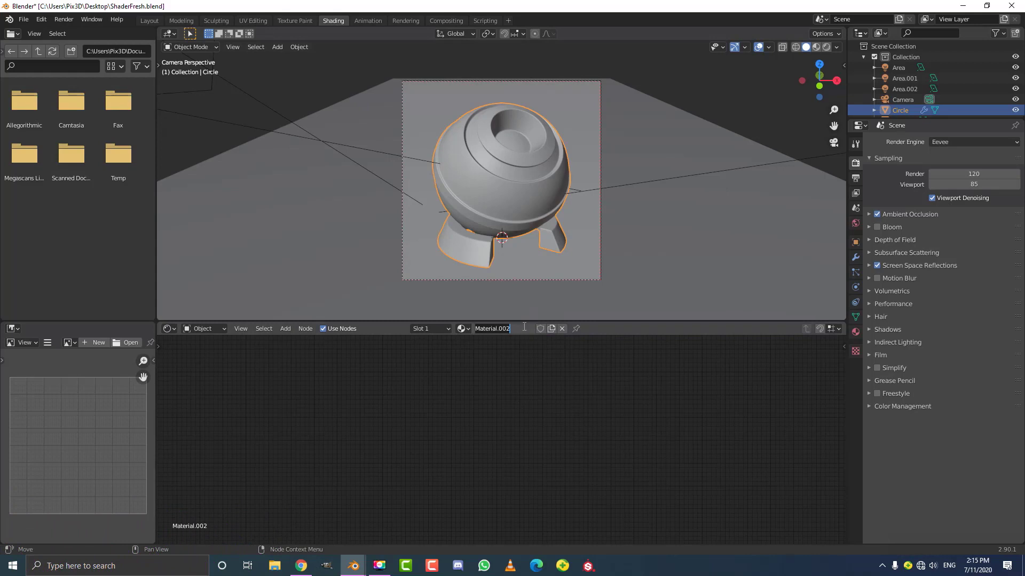
pyautogui.write('copper')
pyautogui.press('Return')
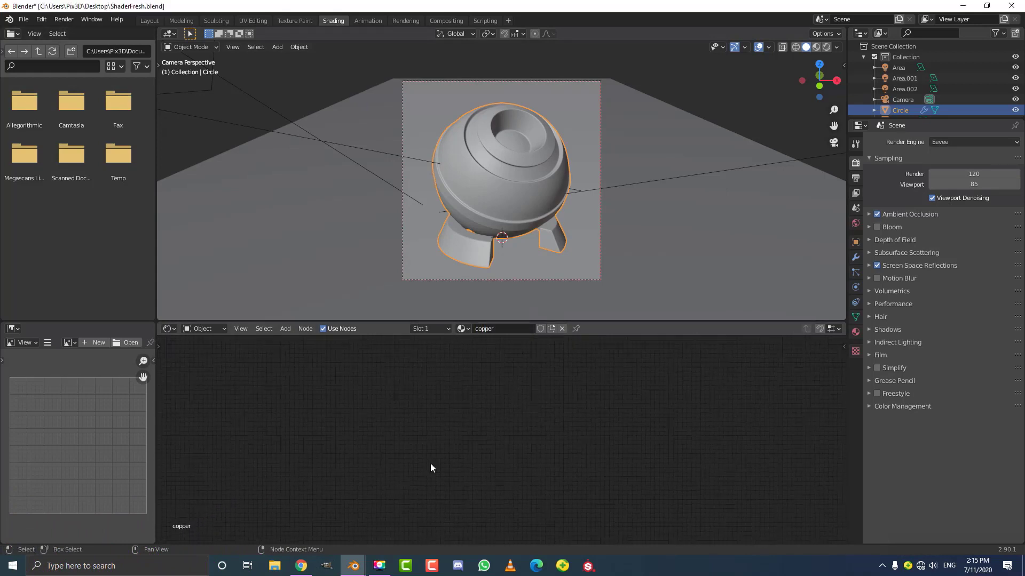
# Move the Principled BSDF and Material Output nodes farther apart to make room in the node graph
pyautogui.scroll(-6, 464, 410)
pyautogui.moveTo(569, 465); pyautogui.dragTo(463, 463, button='middle')
pyautogui.scroll(9, 445, 368)
pyautogui.scroll(5, 484, 454)
pyautogui.scroll(4, 472, 427)
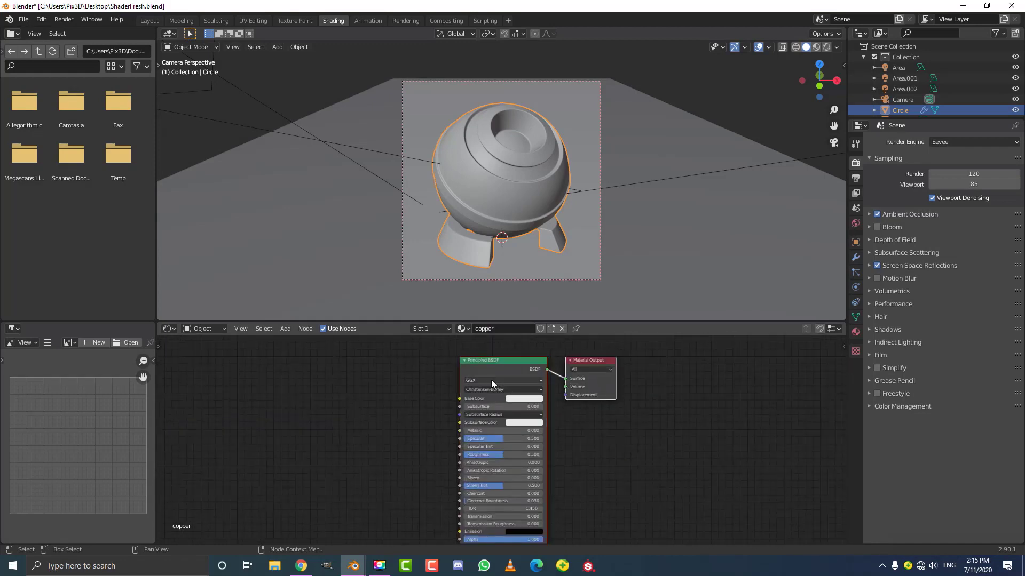
pyautogui.moveTo(502, 368); pyautogui.dragTo(456, 375)
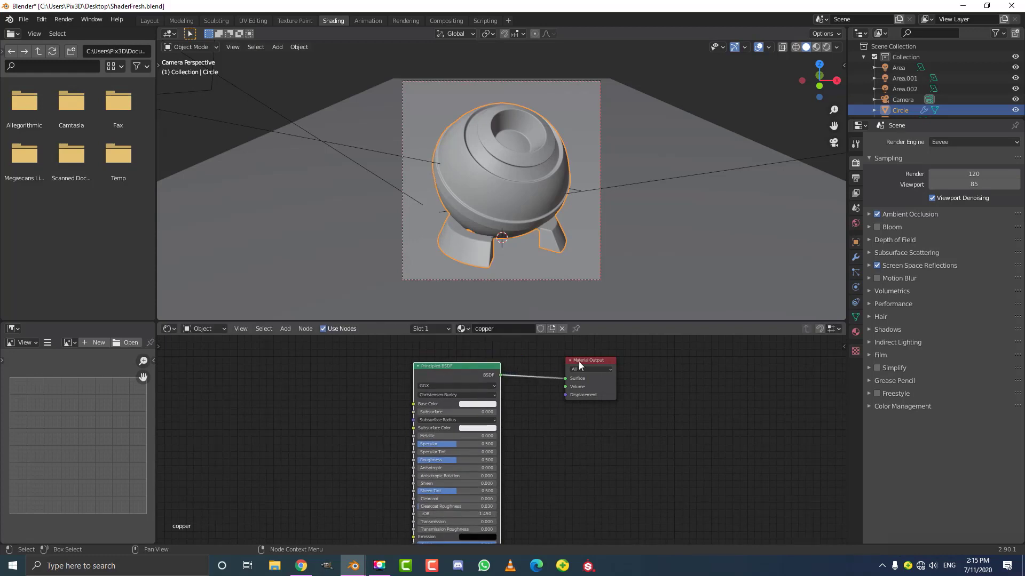
pyautogui.moveTo(578, 360); pyautogui.dragTo(599, 352)
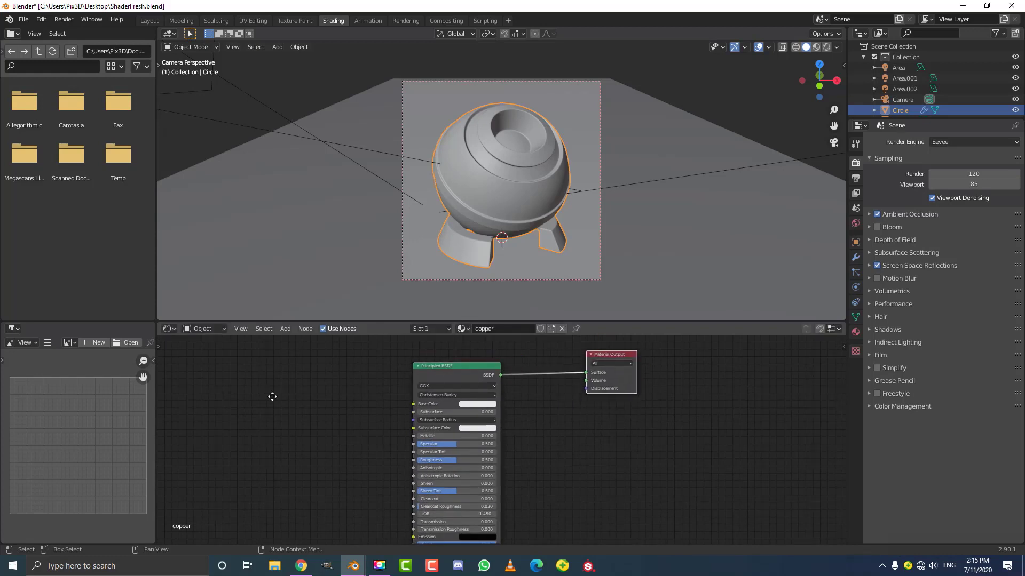
# Add a Texture Coordinate node and place it well to the left of the Principled BSDF node
pyautogui.moveTo(272, 395); pyautogui.dragTo(322, 457, button='middle')
pyautogui.scroll(2, 328, 368)
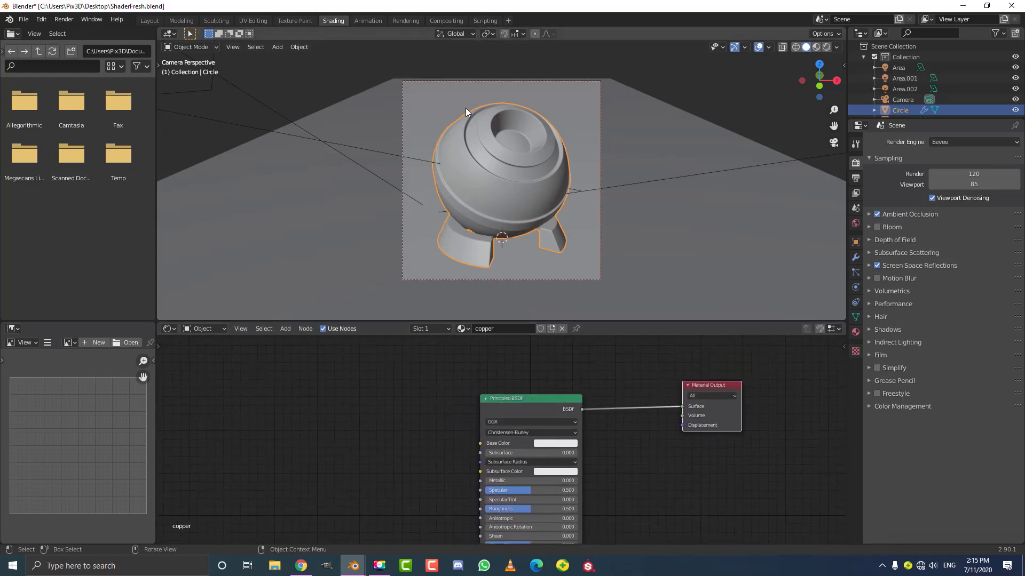
pyautogui.scroll(2, 471, 146)
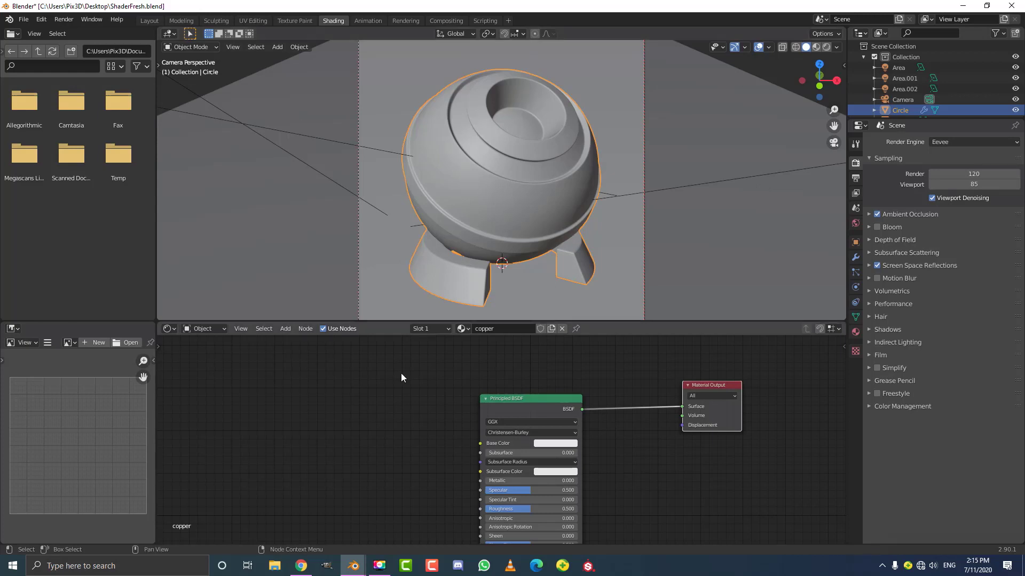
pyautogui.scroll(-1, 401, 373)
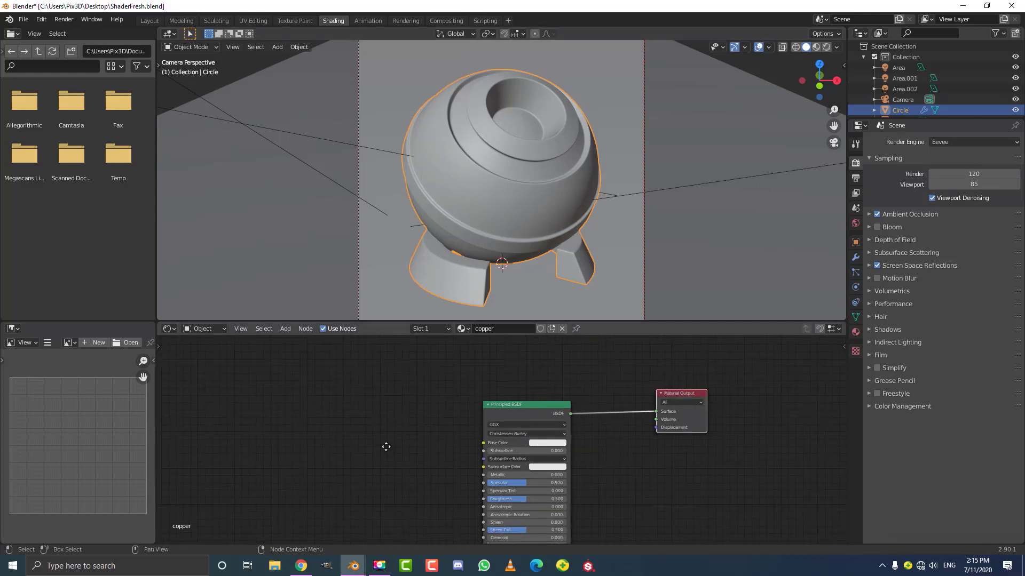
pyautogui.scroll(1, 388, 394)
pyautogui.hotkey('shift', 'a')
pyautogui.click(358, 396)
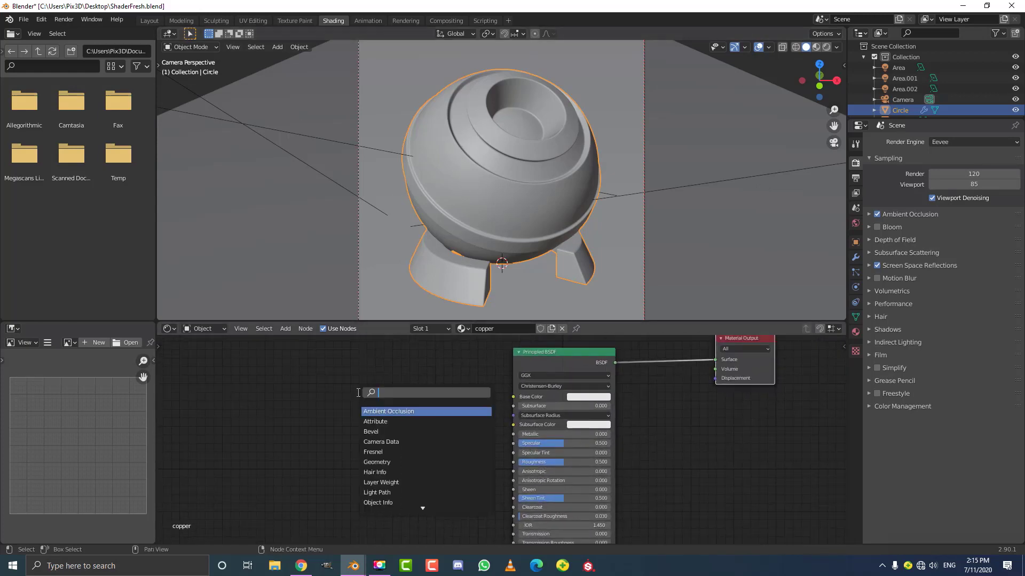
pyautogui.write('tex')
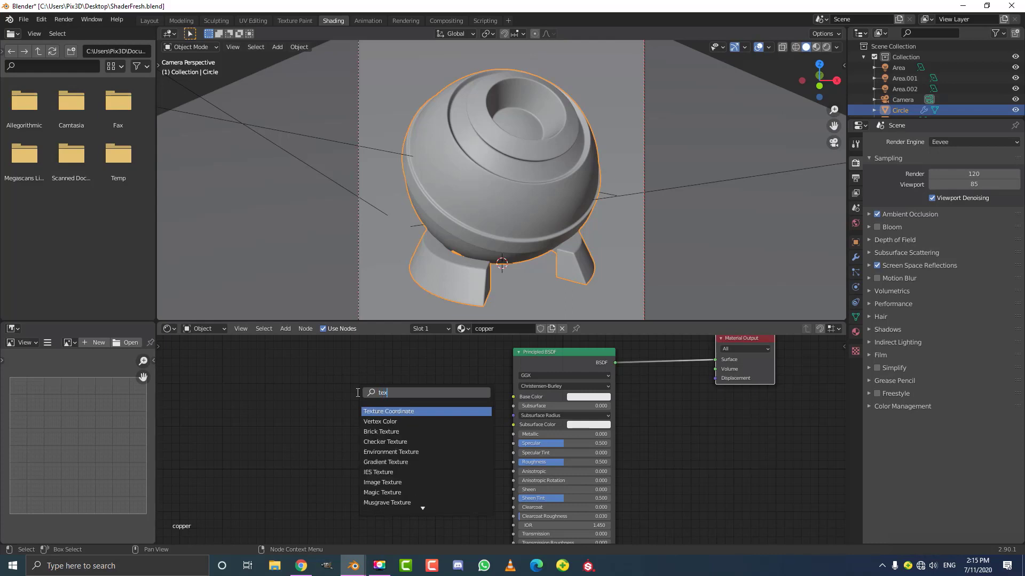
pyautogui.click(392, 411)
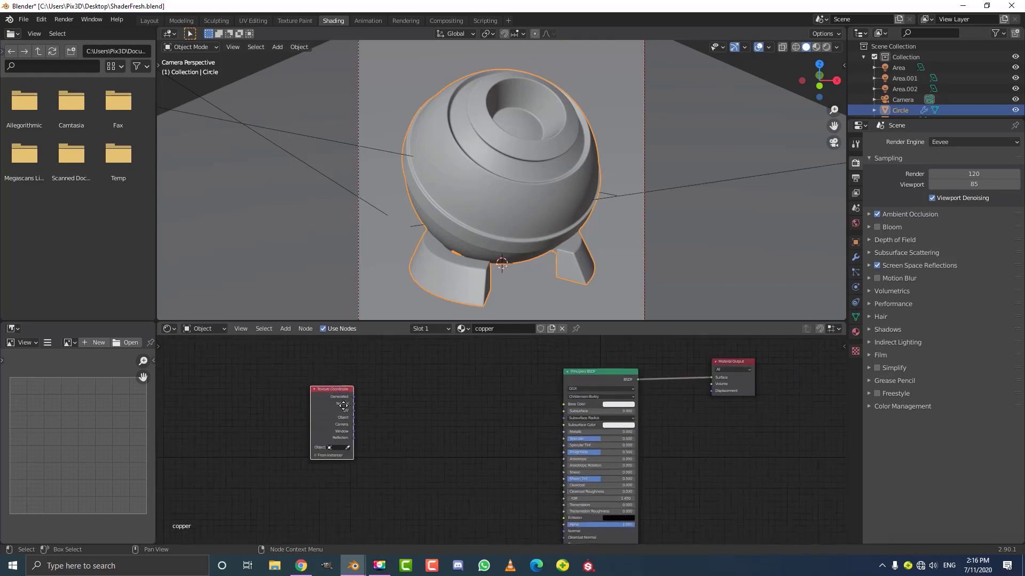
pyautogui.click(252, 384)
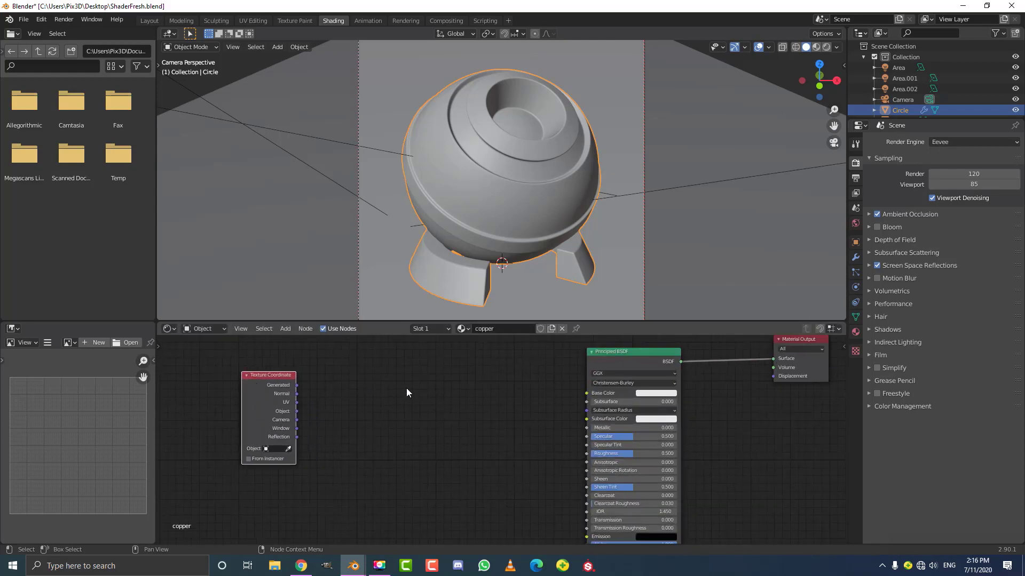
# Add a Noise Texture node and link the Texture Coordinate's Generated output to its Vector input
pyautogui.hotkey('shift', 'a')
pyautogui.click(388, 392)
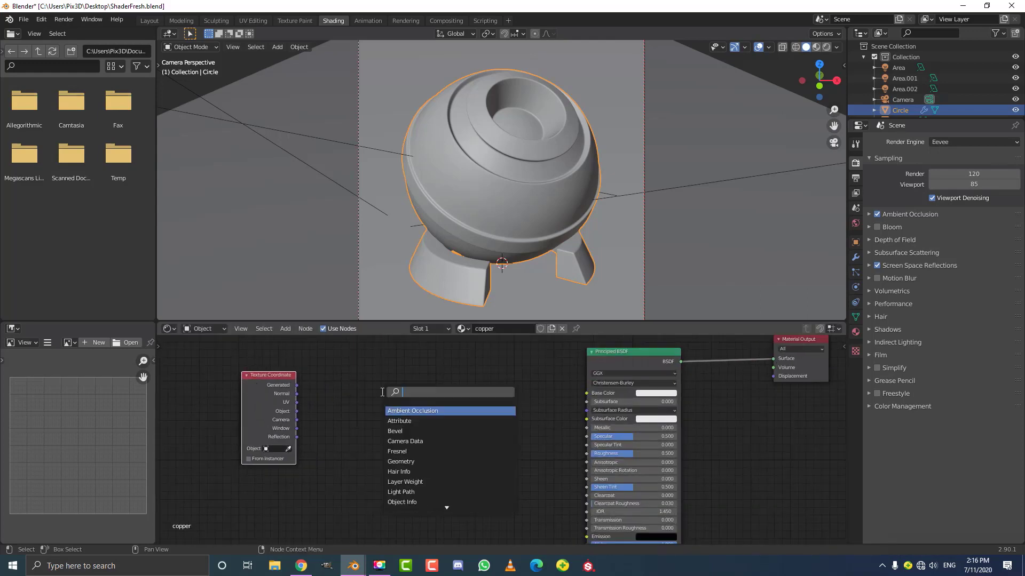
pyautogui.write('noi')
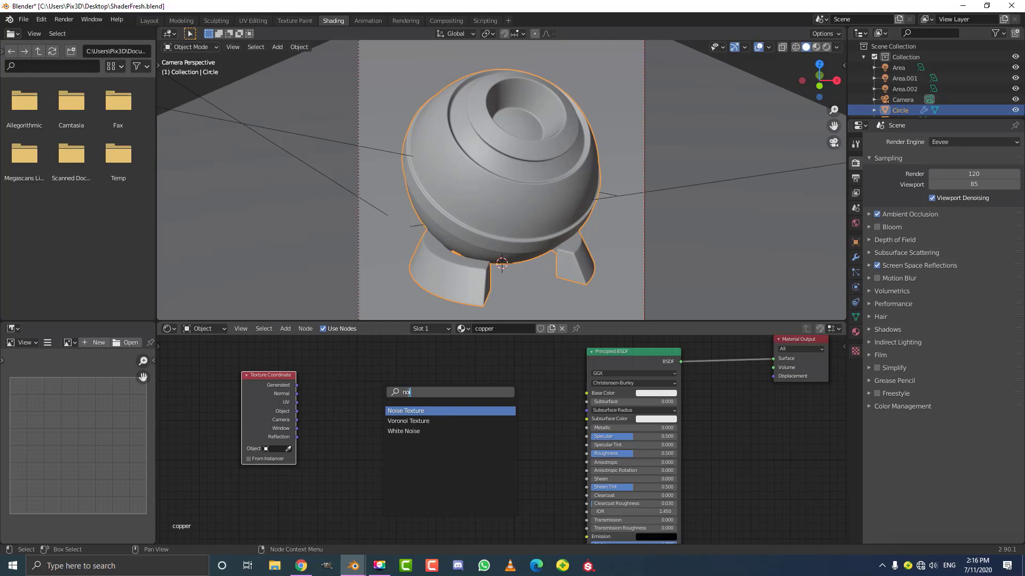
pyautogui.click(414, 410)
pyautogui.click(414, 415)
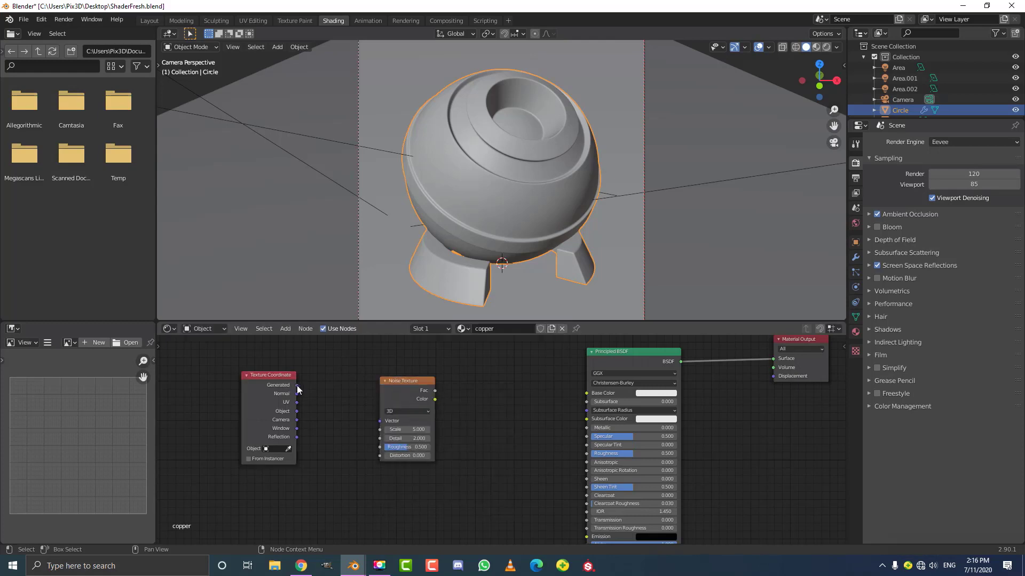
pyautogui.moveTo(297, 385); pyautogui.dragTo(390, 424)
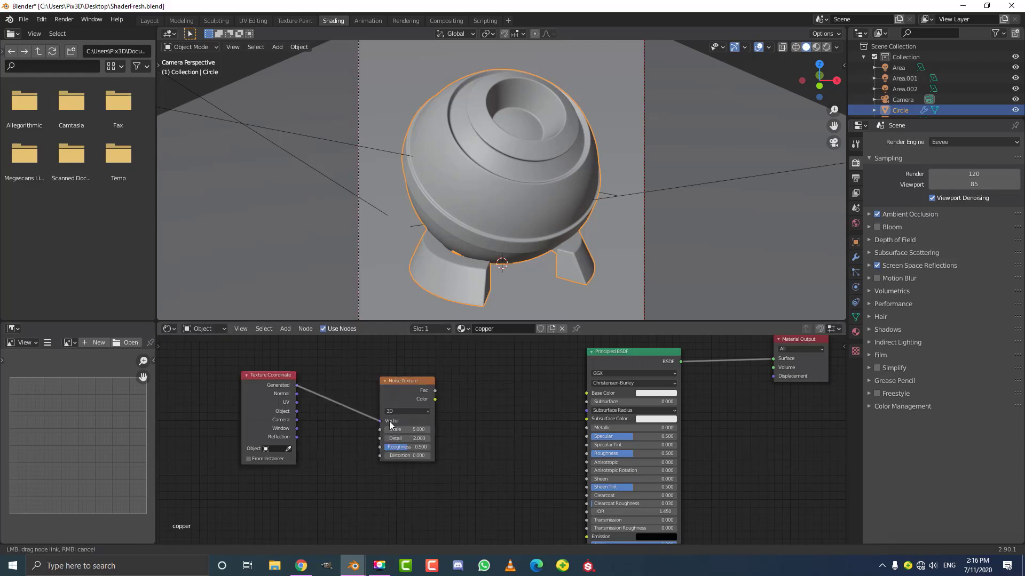
# Move the Texture Coordinate and Noise Texture nodes together farther left of the Principled BSDF node
pyautogui.scroll(-5, 377, 388)
pyautogui.moveTo(444, 398); pyautogui.dragTo(430, 388)
pyautogui.moveTo(295, 379); pyautogui.dragTo(434, 437)
pyautogui.scroll(-2, 459, 384)
pyautogui.press('g')
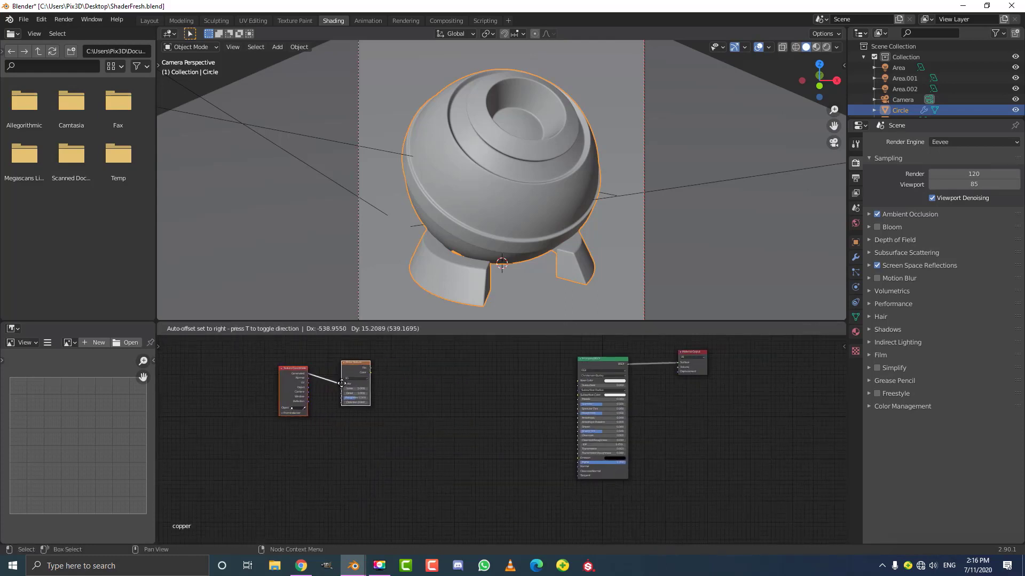
pyautogui.click(350, 392)
pyautogui.scroll(4, 267, 386)
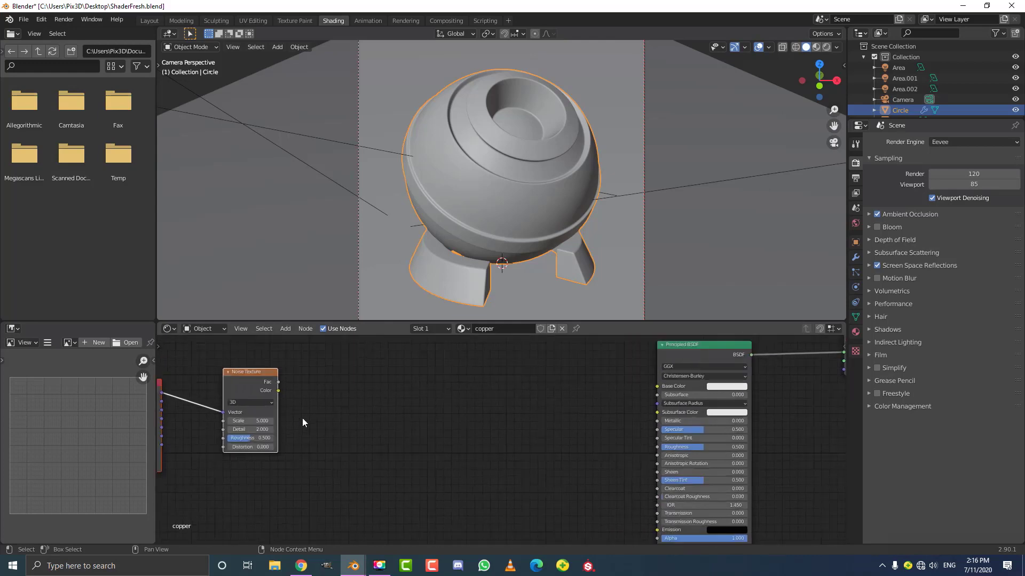
# Link the Noise Texture's Color output to the Principled BSDF's Base Color and preview the ball in Rendered shading
pyautogui.moveTo(278, 390); pyautogui.dragTo(657, 386)
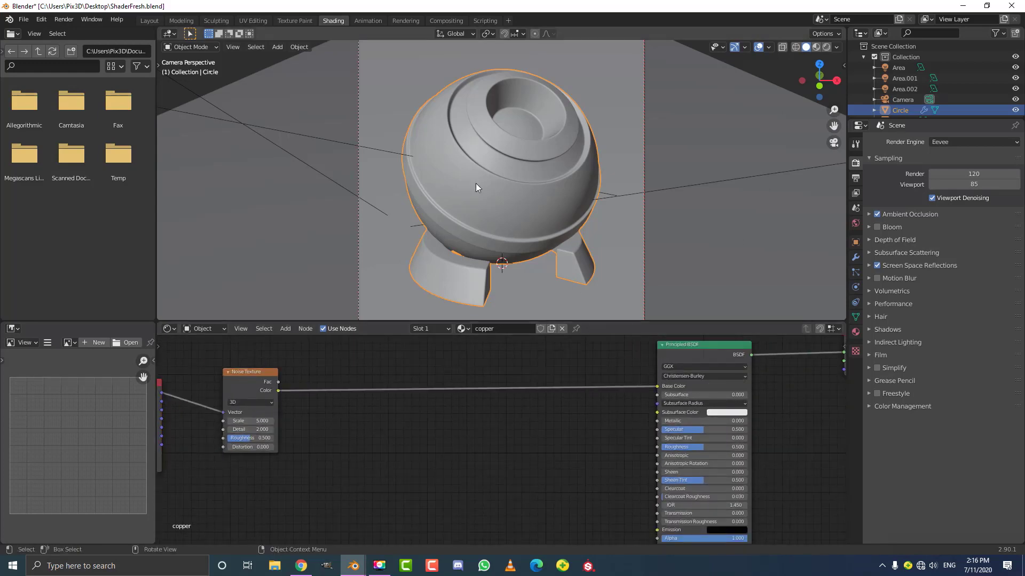
pyautogui.scroll(-2, 496, 197)
pyautogui.scroll(2, 510, 197)
pyautogui.scroll(-1, 523, 168)
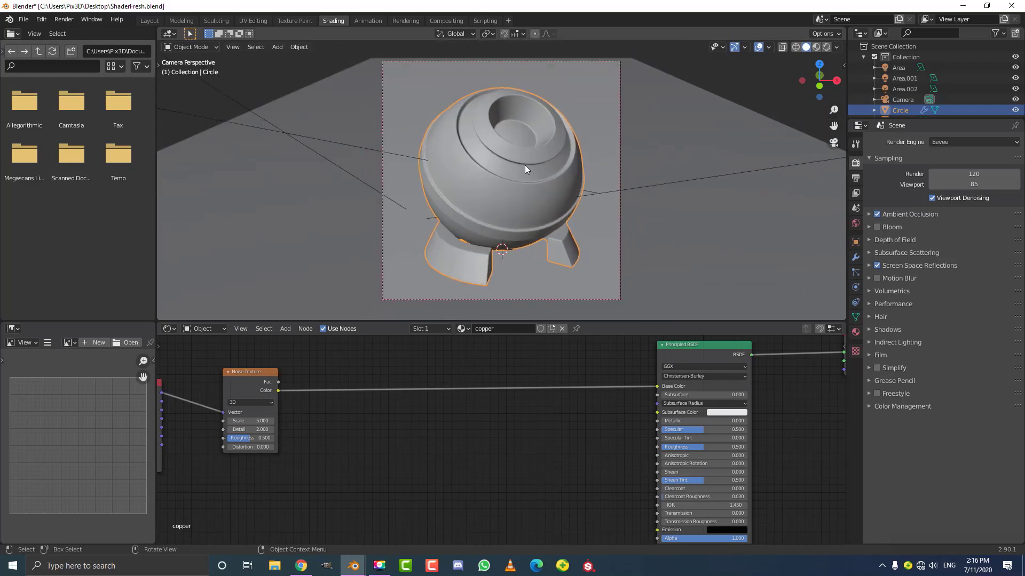
pyautogui.press('z')
pyautogui.click(513, 109)
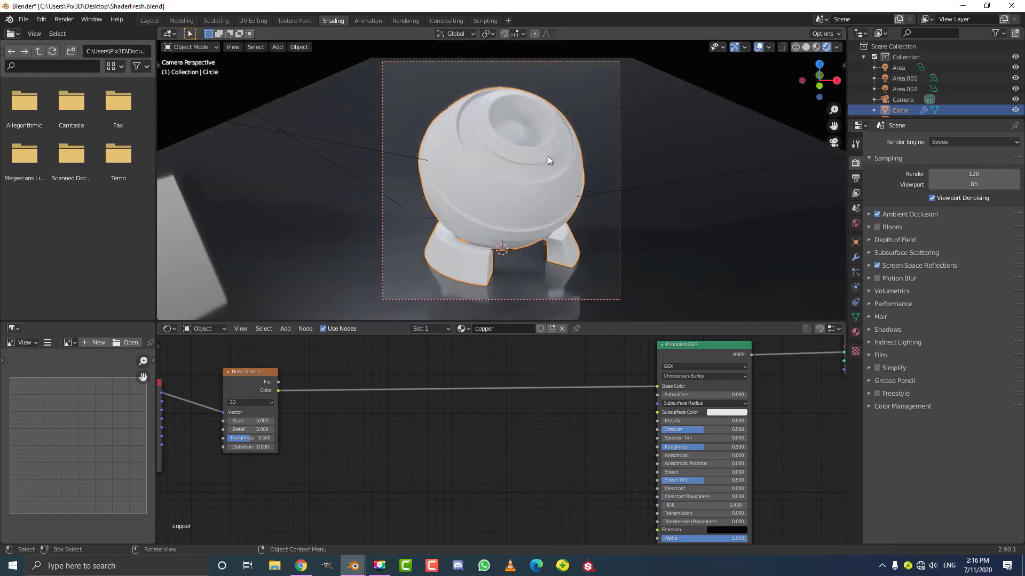
pyautogui.scroll(4, 522, 137)
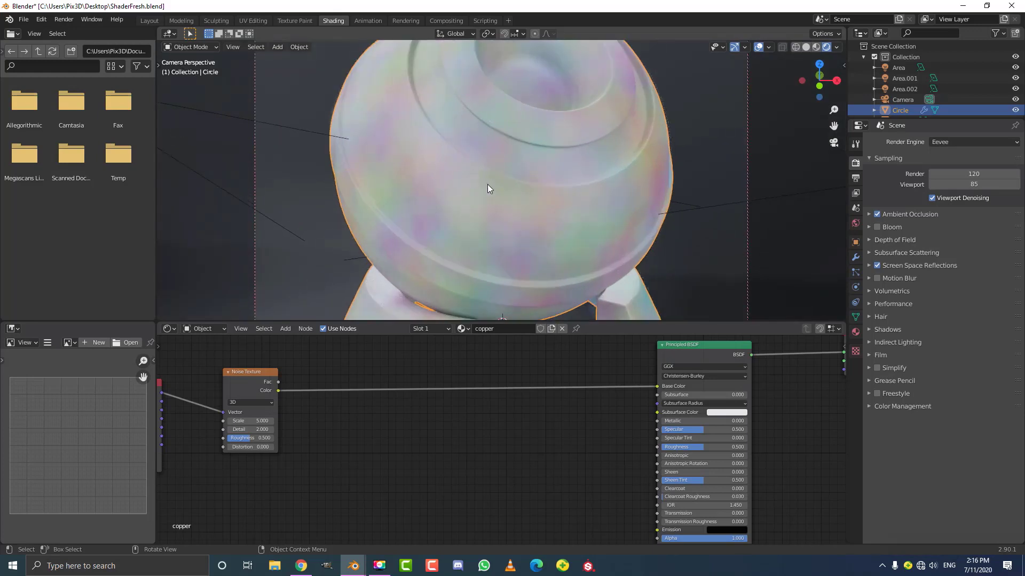
pyautogui.scroll(-2, 488, 188)
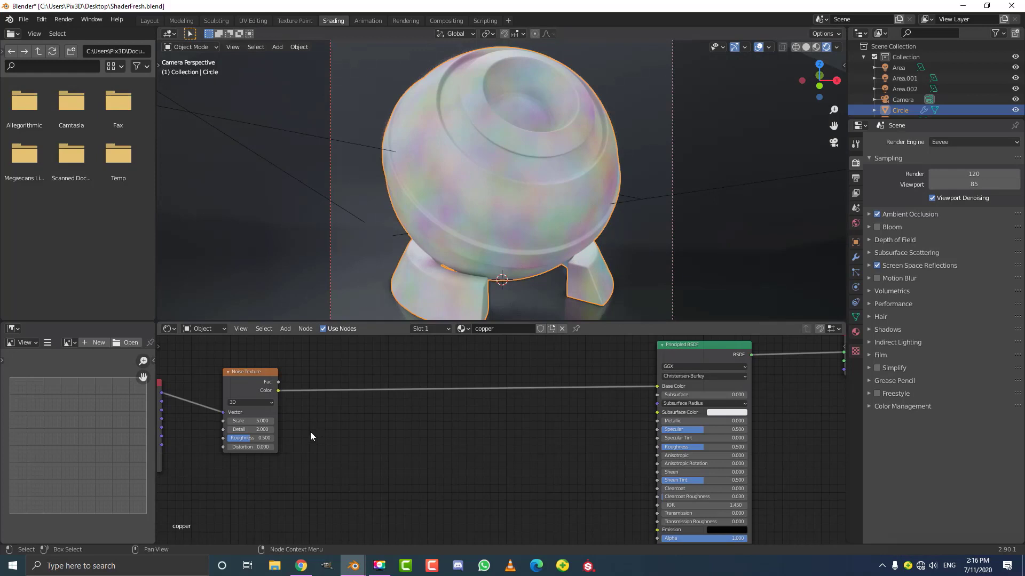
# Set the Noise Texture's Scale to 45
pyautogui.moveTo(309, 431); pyautogui.dragTo(395, 401, button='middle')
pyautogui.scroll(2, 395, 401)
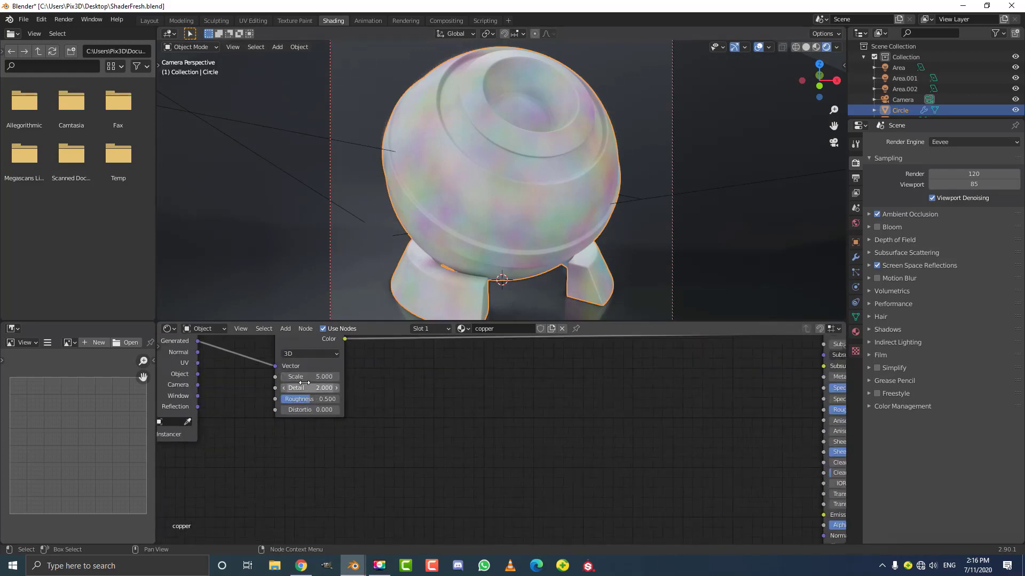
pyautogui.moveTo(391, 407); pyautogui.dragTo(424, 452, button='middle')
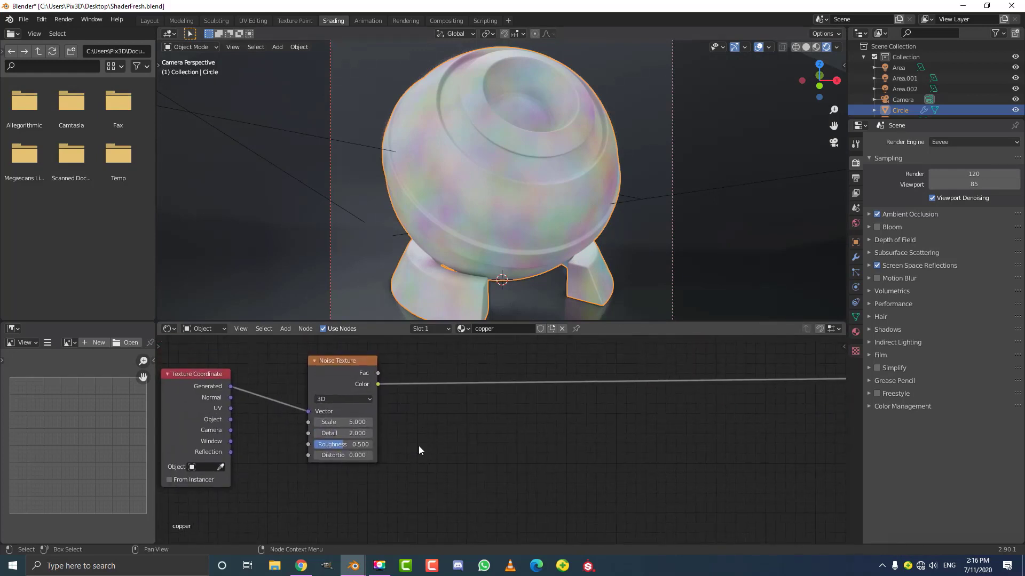
pyautogui.click(345, 422)
pyautogui.write('45')
pyautogui.press('Return')
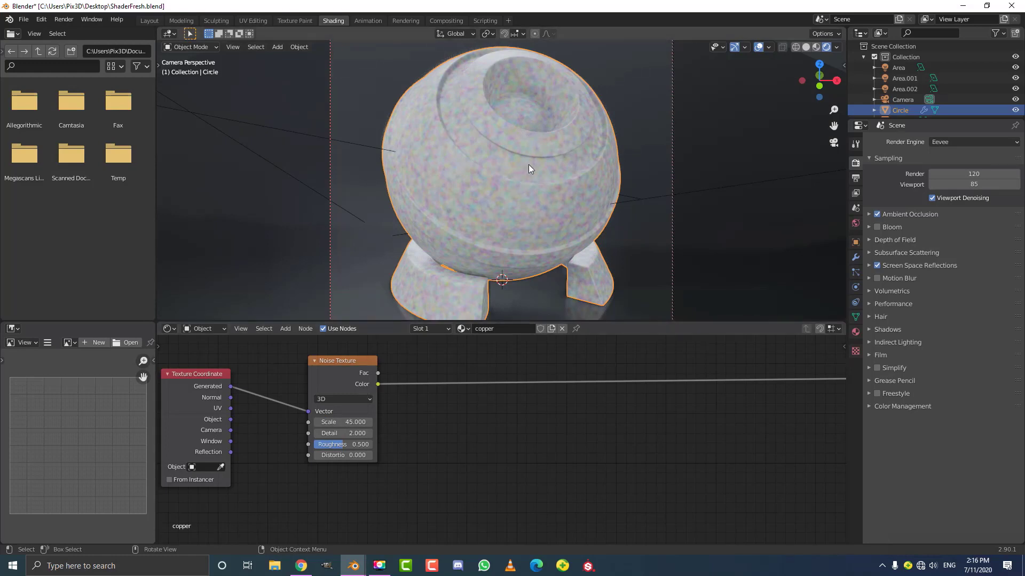
pyautogui.scroll(-4, 630, 421)
pyautogui.moveTo(646, 434); pyautogui.dragTo(529, 430, button='middle')
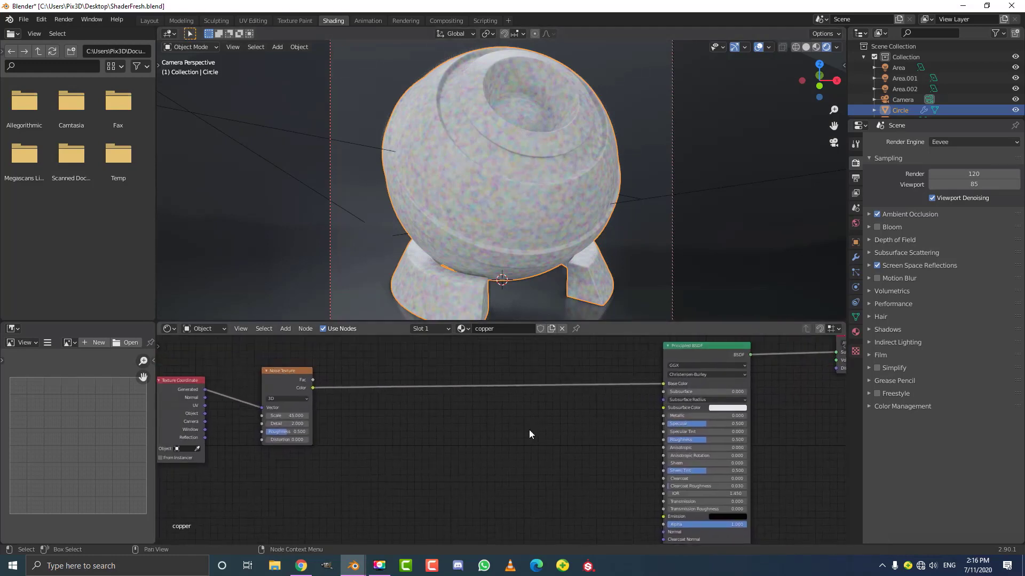
# Insert a ColorRamp node into the link between the Noise Texture and the Principled BSDF, and move the neighbouring nodes closer to it
pyautogui.scroll(4, 475, 186)
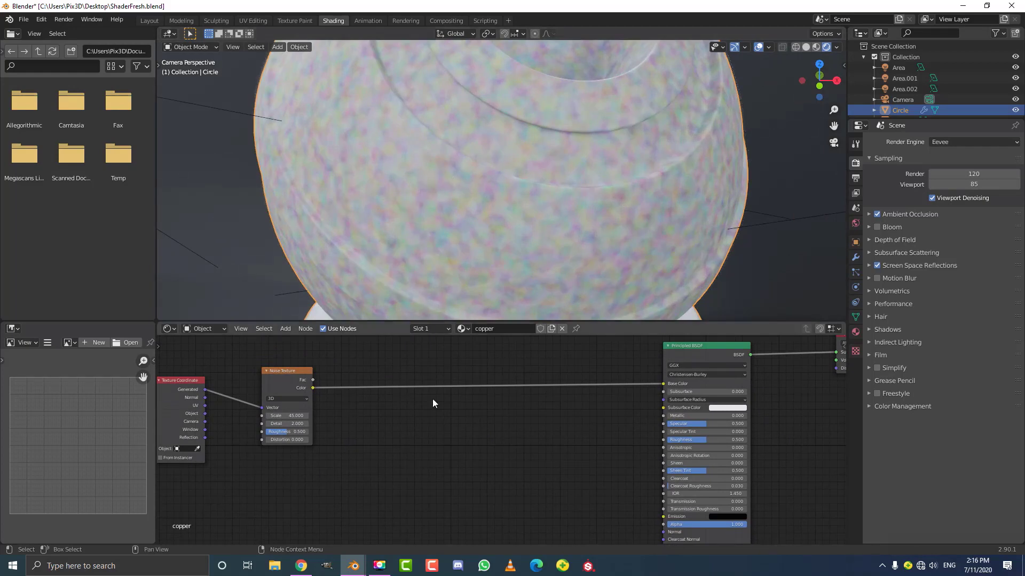
pyautogui.moveTo(441, 372); pyautogui.dragTo(444, 379, button='middle')
pyautogui.hotkey('shift', 'a')
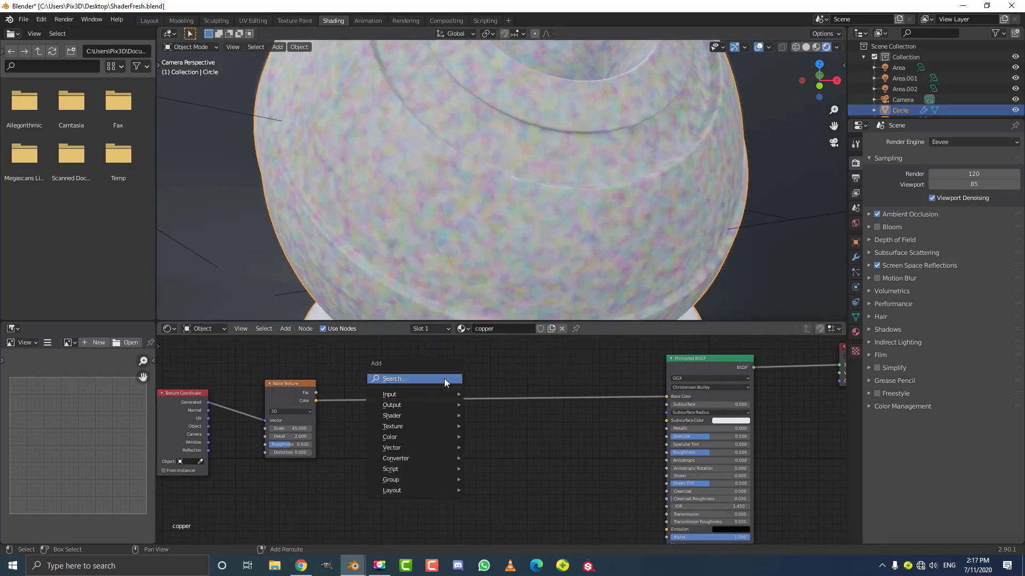
pyautogui.click(416, 375)
pyautogui.write('colo')
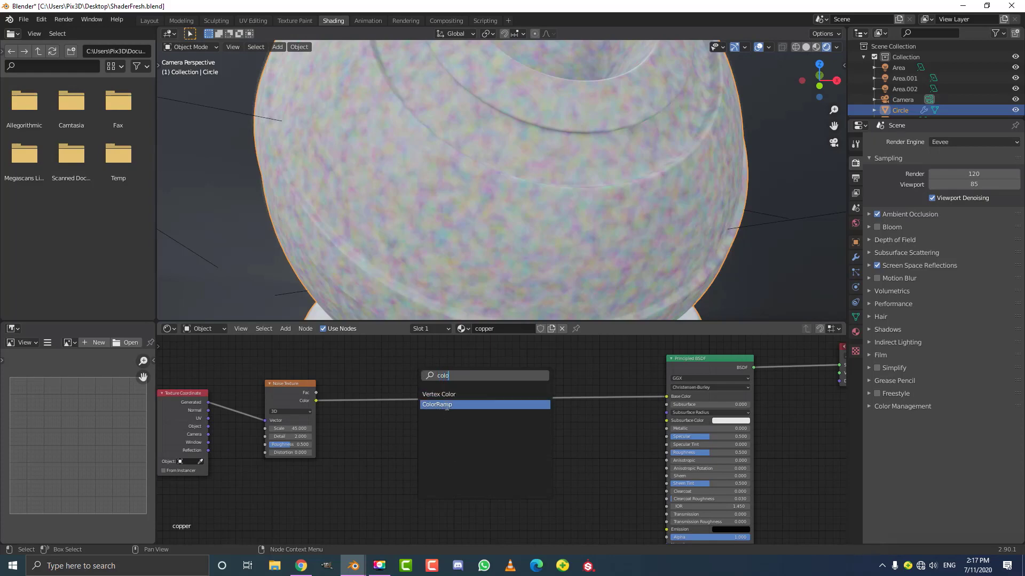
pyautogui.click(447, 407)
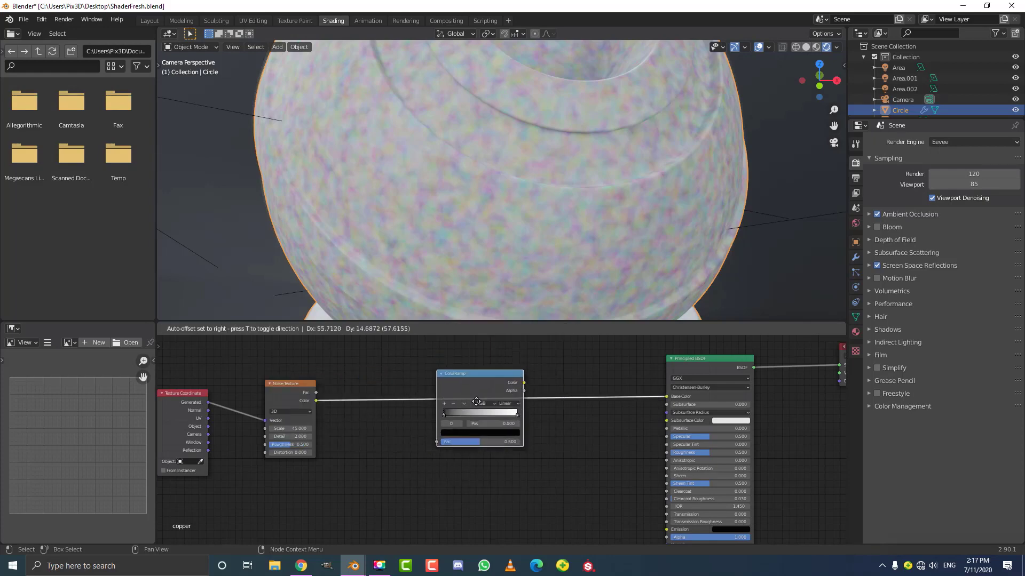
pyautogui.click(483, 396)
pyautogui.moveTo(274, 389); pyautogui.dragTo(372, 370)
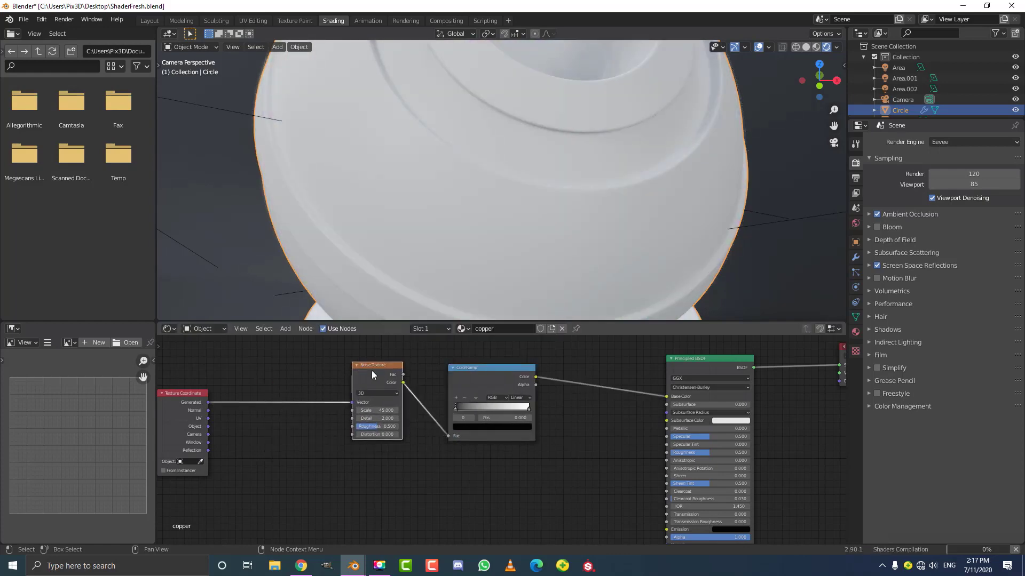
pyautogui.moveTo(690, 358); pyautogui.dragTo(657, 354)
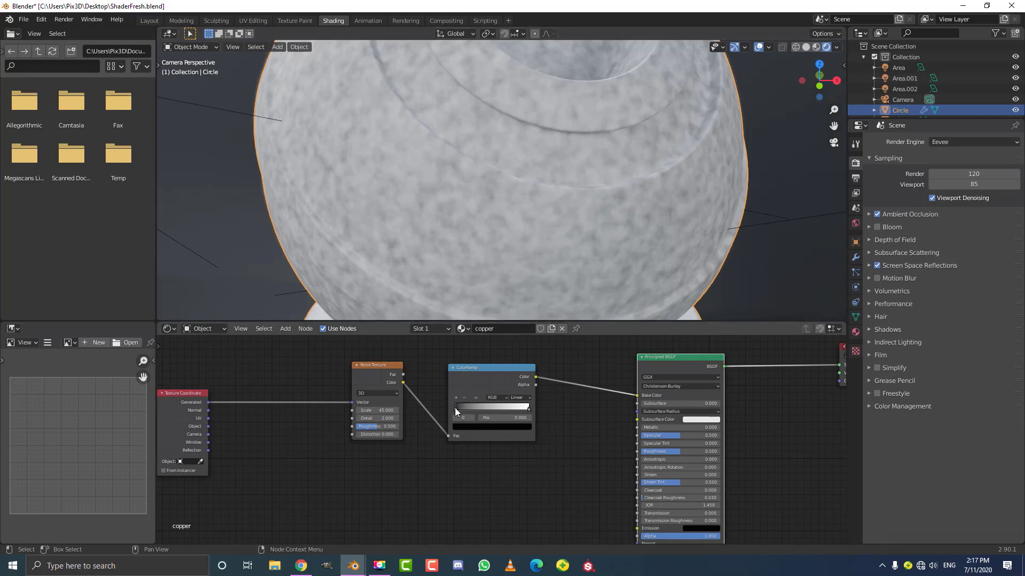
# Move the ColorRamp's black stop to about 0.477 and recolor it to a medium reddish brown
pyautogui.moveTo(454, 408); pyautogui.dragTo(465, 410)
pyautogui.scroll(3, 473, 407)
pyautogui.moveTo(473, 408); pyautogui.dragTo(465, 472, button='middle')
pyautogui.moveTo(435, 445); pyautogui.dragTo(479, 459)
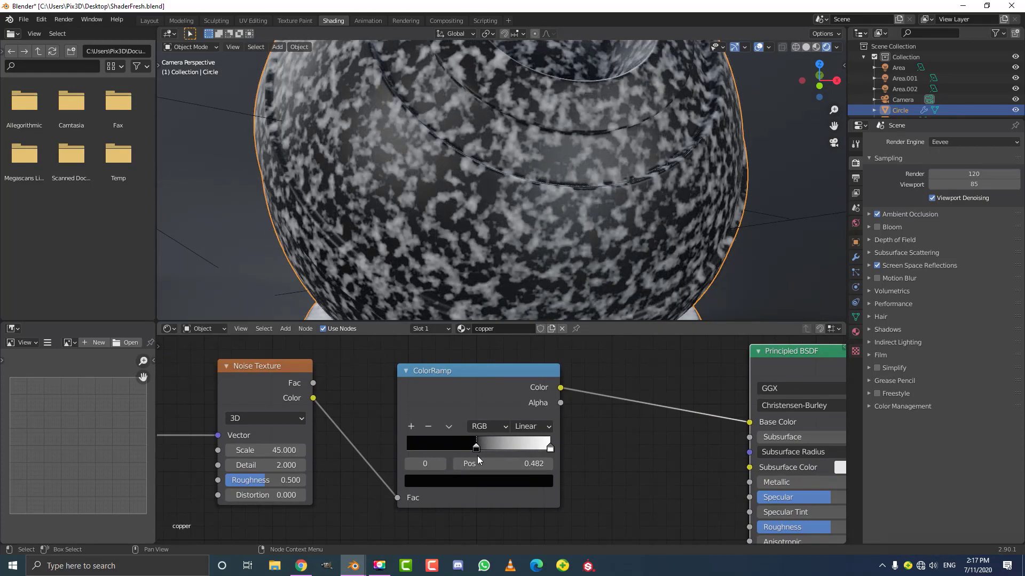
pyautogui.click(468, 479)
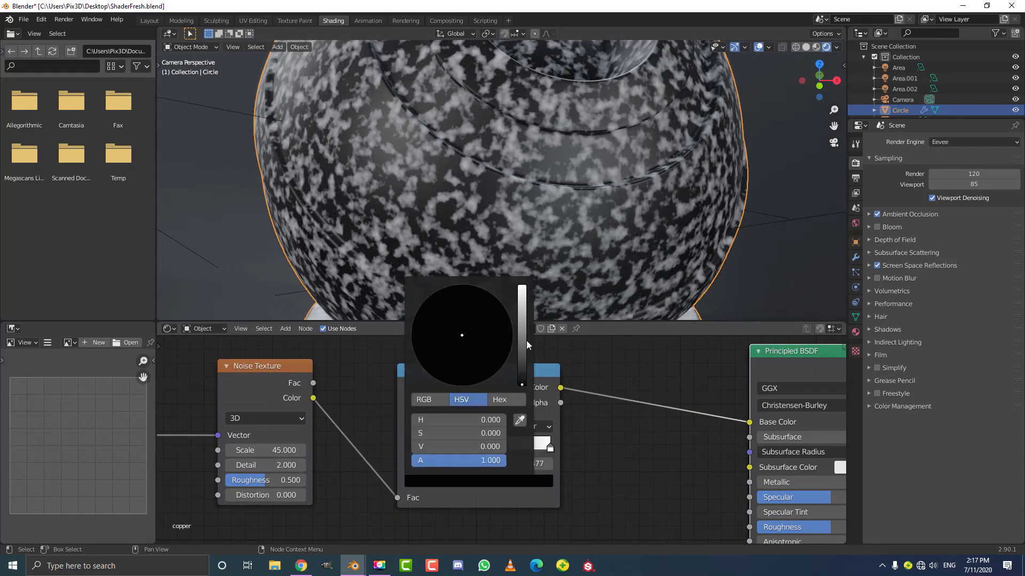
pyautogui.moveTo(524, 353)
pyautogui.mouseDown()
pyautogui.moveTo(522, 363)
pyautogui.moveTo(521, 352)
pyautogui.moveTo(455, 356)
pyautogui.mouseUp()
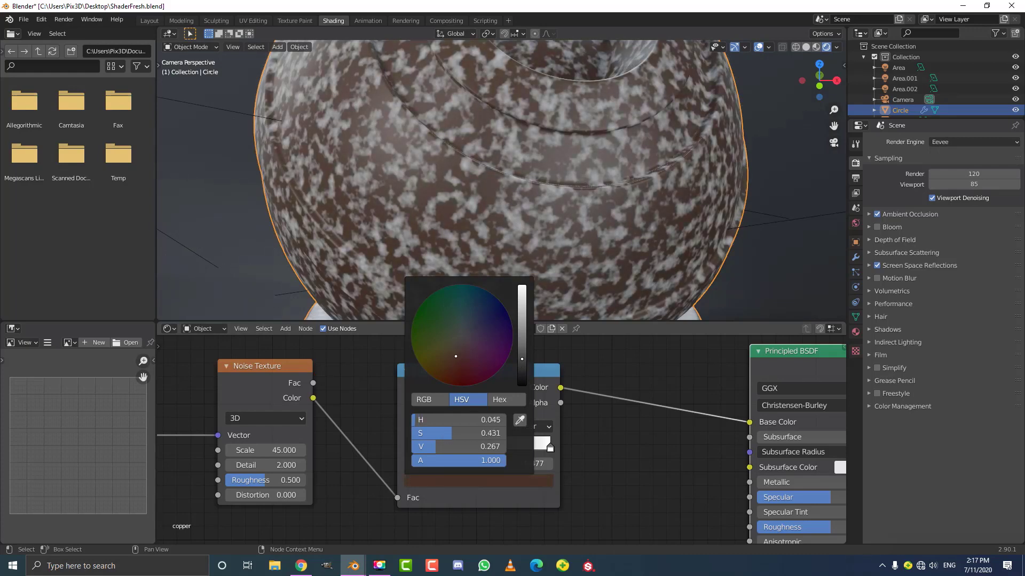
pyautogui.moveTo(522, 359); pyautogui.dragTo(522, 347)
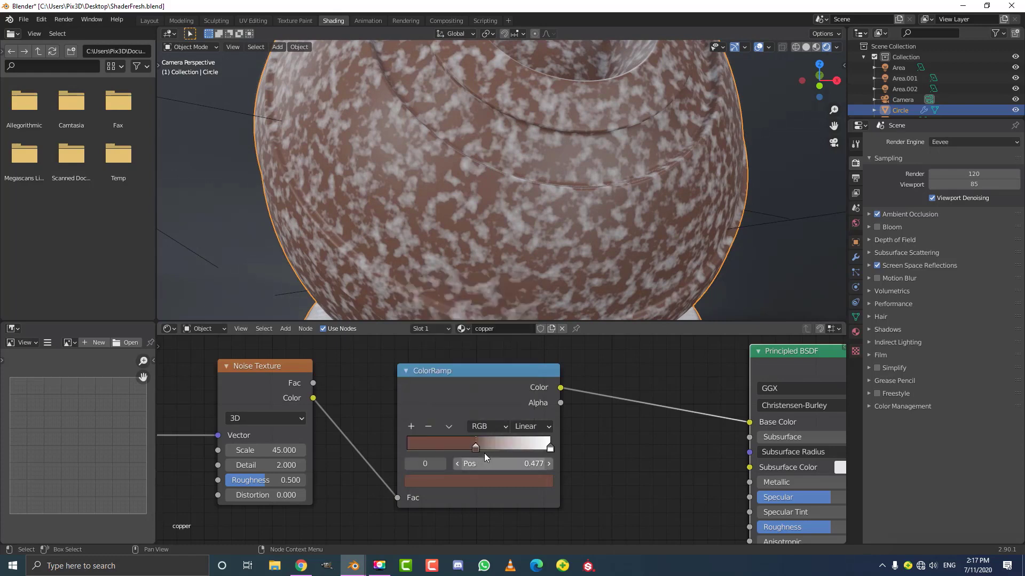
# Move the ColorRamp's white stop to about 0.536, color it salmon red, and shift the brown stop to about 0.432
pyautogui.click(549, 448)
pyautogui.moveTo(549, 449); pyautogui.dragTo(486, 482)
pyautogui.click(486, 482)
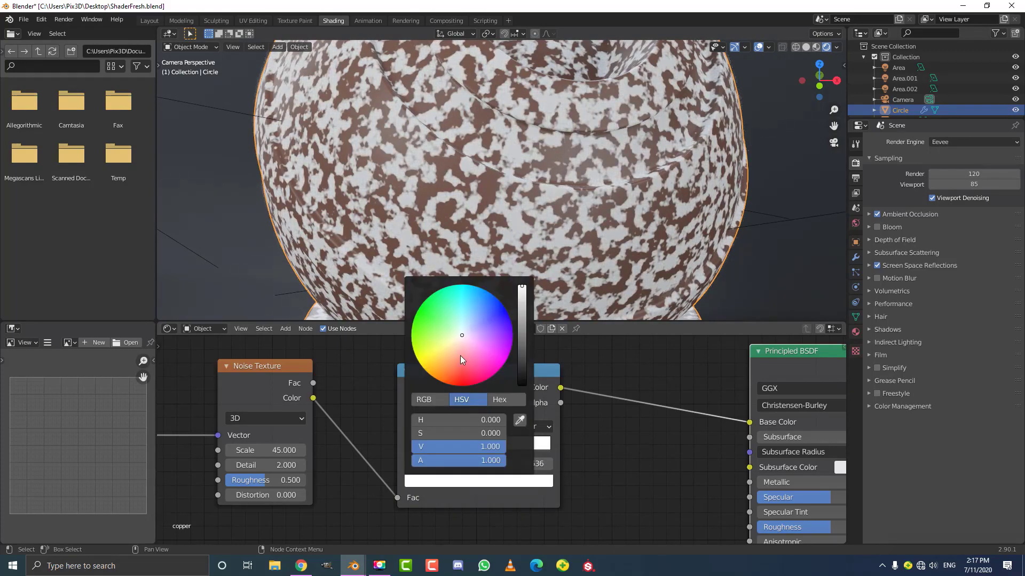
pyautogui.moveTo(460, 355); pyautogui.dragTo(458, 362)
pyautogui.moveTo(521, 300)
pyautogui.mouseDown()
pyautogui.moveTo(522, 323)
pyautogui.moveTo(521, 313)
pyautogui.mouseUp()
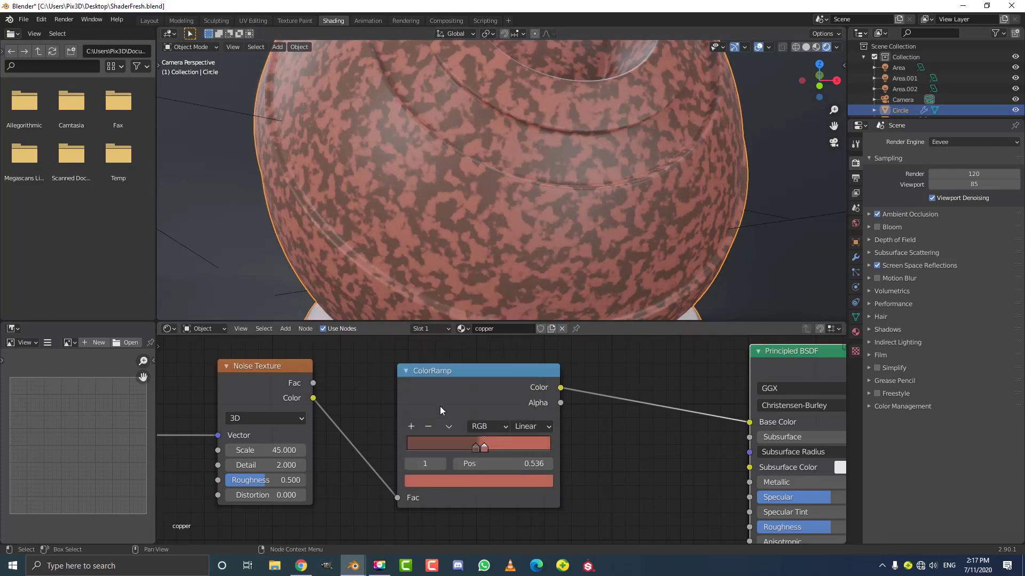
pyautogui.moveTo(475, 447); pyautogui.dragTo(468, 446)
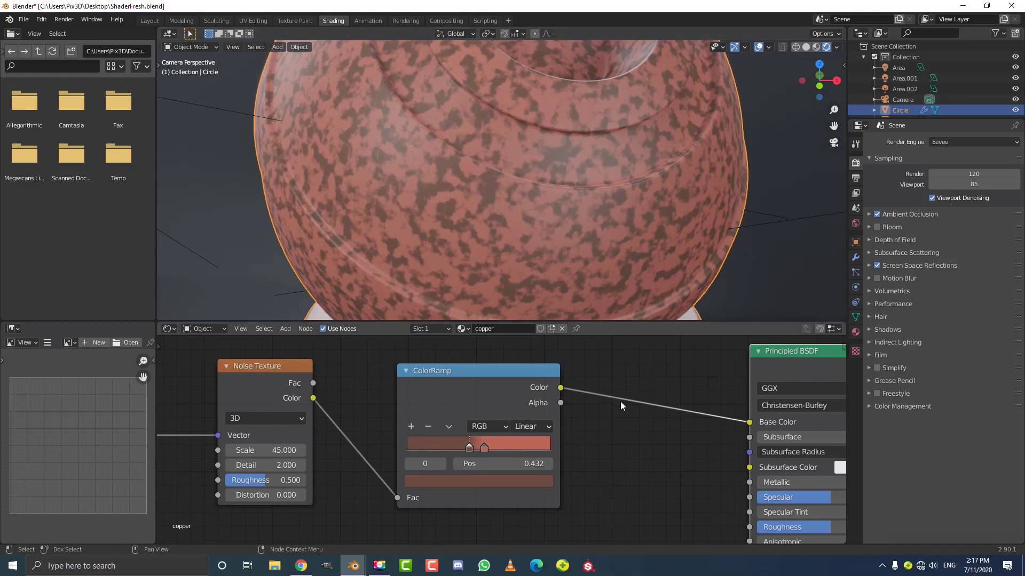
# Set the Principled BSDF's Metallic value to 1.000
pyautogui.scroll(-3, 620, 402)
pyautogui.scroll(-3, 469, 139)
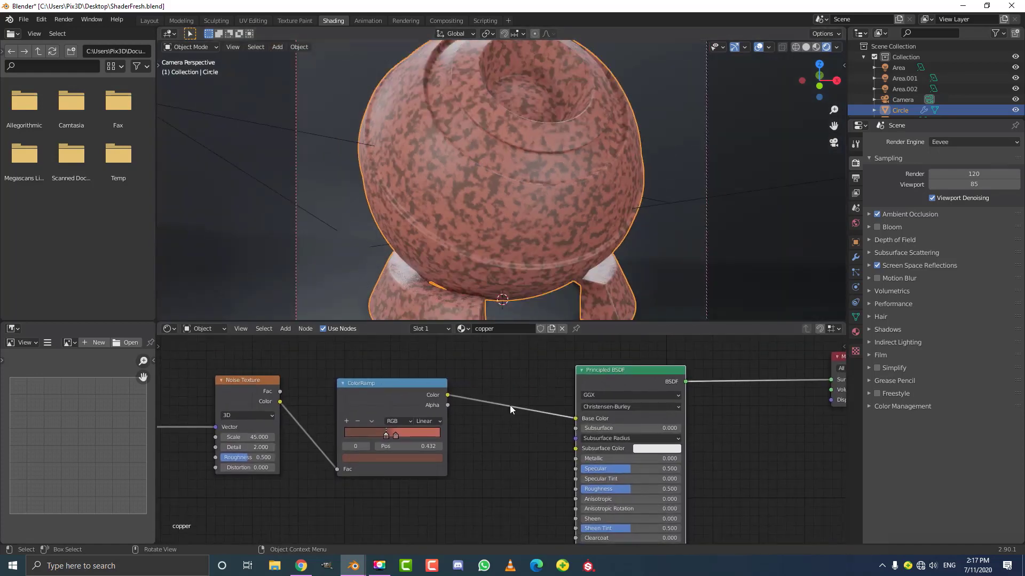
pyautogui.moveTo(533, 434); pyautogui.dragTo(476, 424, button='middle')
pyautogui.scroll(2, 504, 438)
pyautogui.moveTo(542, 450); pyautogui.dragTo(662, 450)
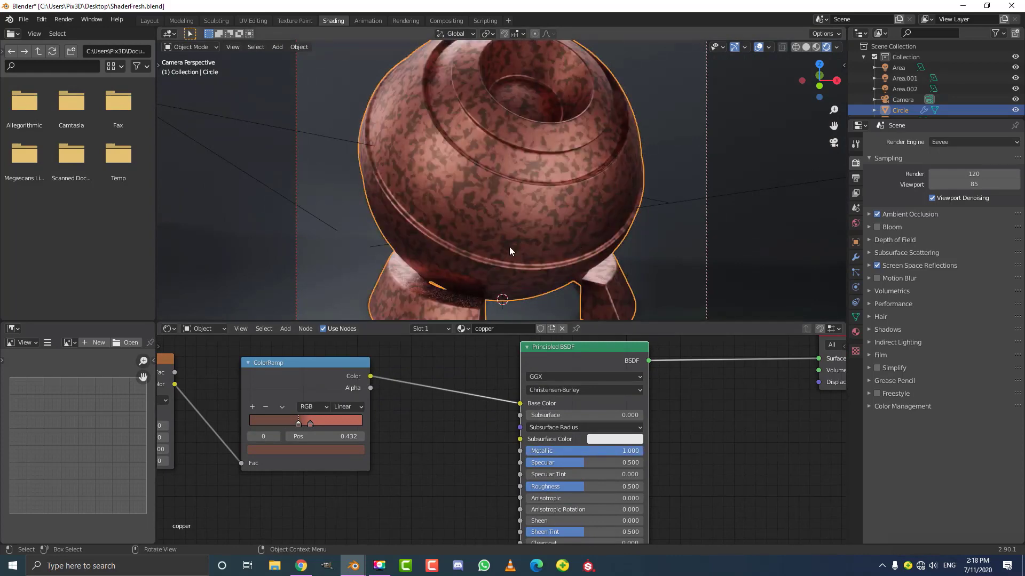
# Move the ColorRamp's salmon stop to about 0.591 and fine-tune the brown stop's color to about hue 0.056 and saturation 0.454
pyautogui.scroll(2, 423, 430)
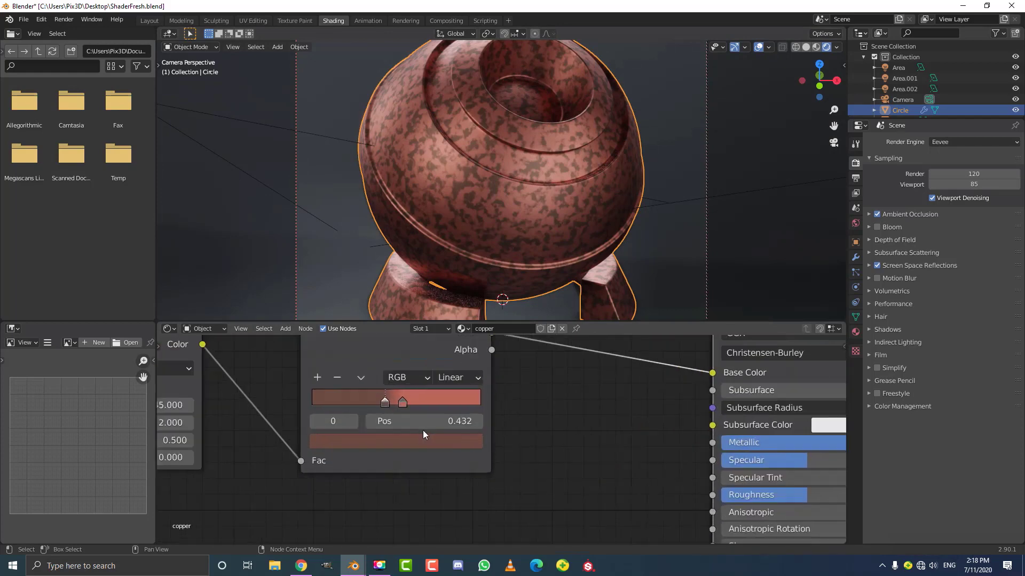
pyautogui.moveTo(403, 404); pyautogui.dragTo(413, 403)
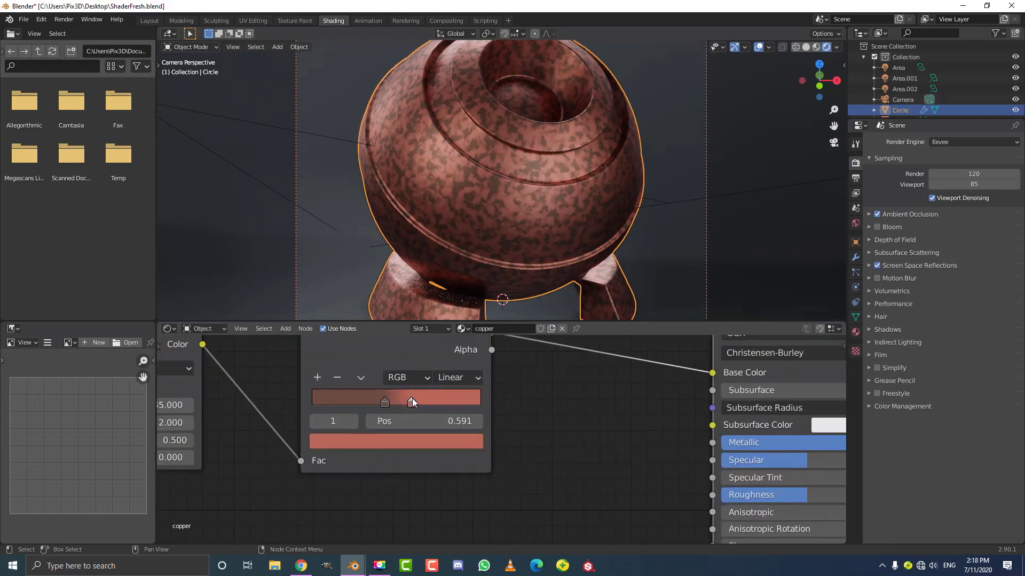
pyautogui.click(394, 444)
pyautogui.click(384, 403)
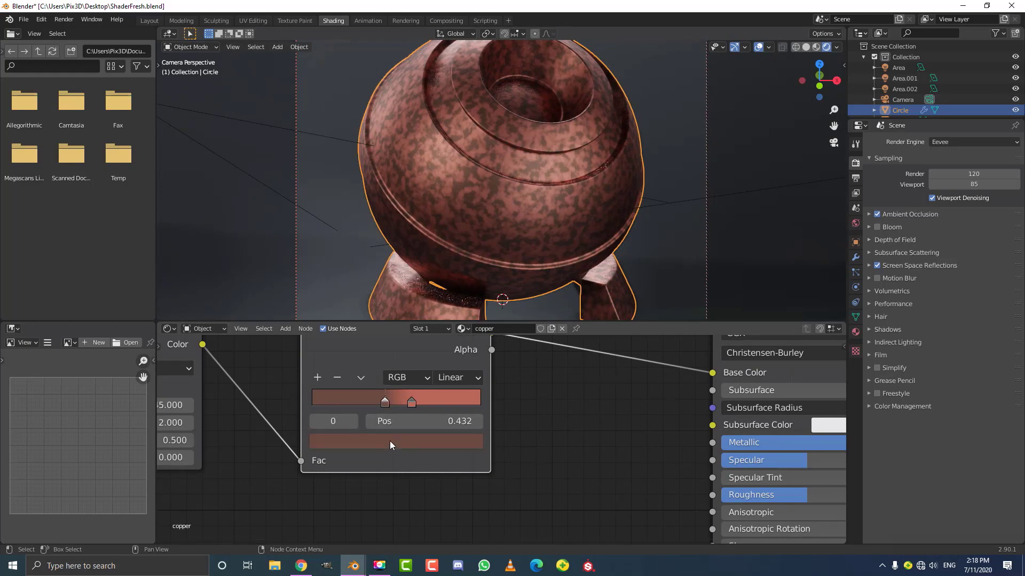
pyautogui.click(389, 442)
pyautogui.moveTo(368, 297); pyautogui.dragTo(367, 297)
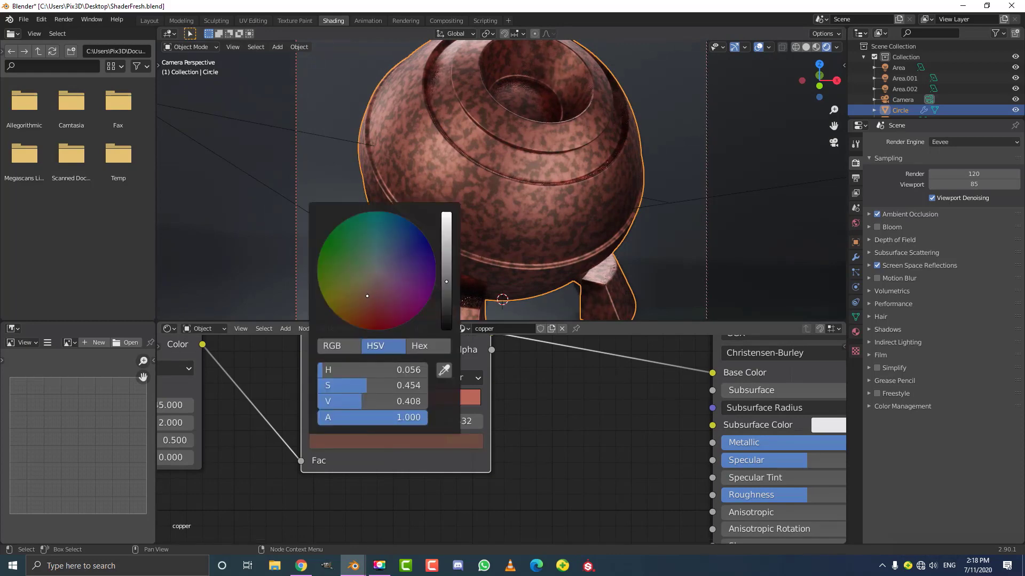
pyautogui.click(368, 297)
# Lower the Principled BSDF's Roughness to about 0.323
pyautogui.scroll(-5, 560, 454)
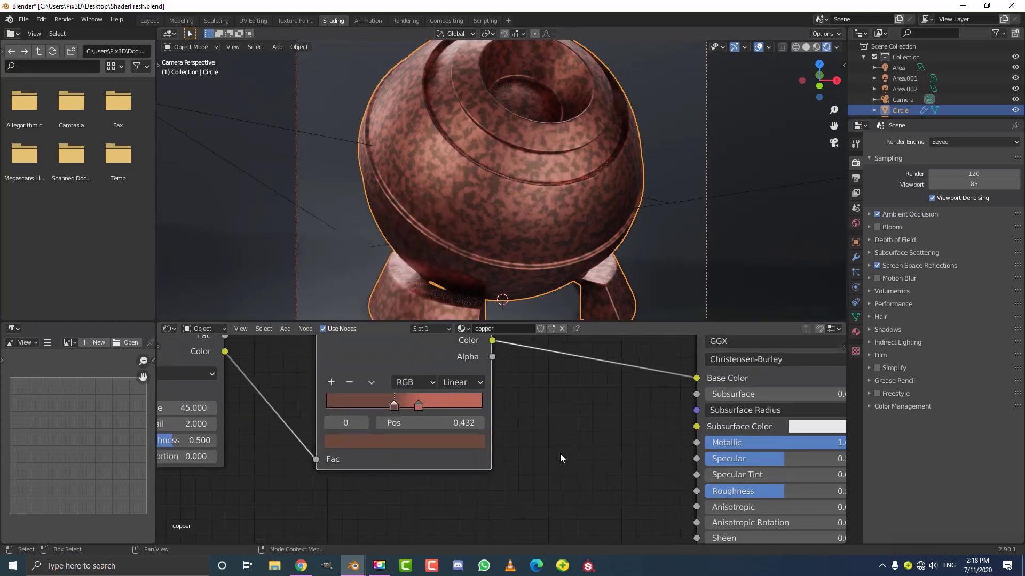
pyautogui.moveTo(547, 416); pyautogui.dragTo(411, 399, button='middle')
pyautogui.scroll(3, 512, 460)
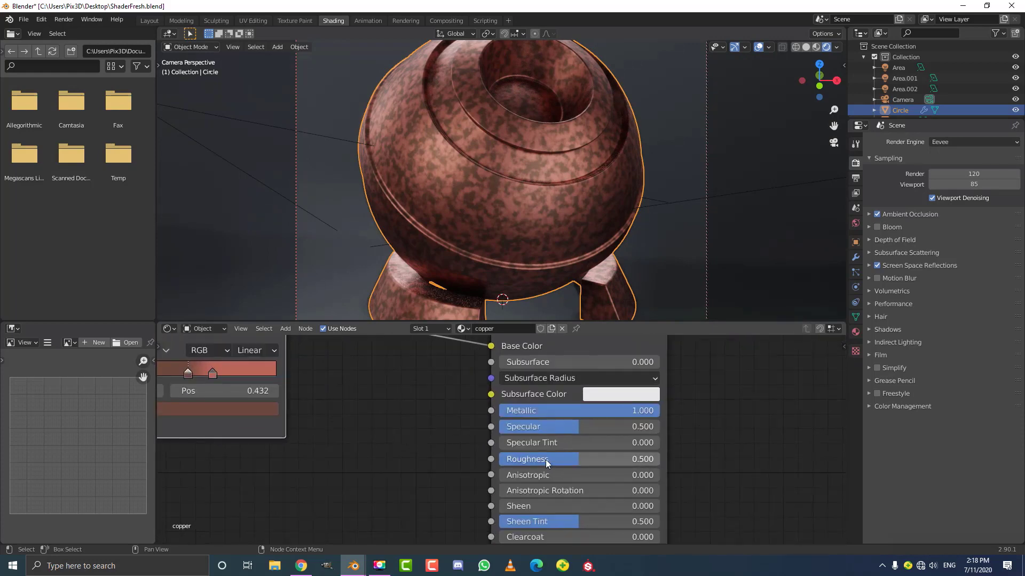
pyautogui.moveTo(512, 459); pyautogui.dragTo(484, 459)
pyautogui.scroll(-5, 363, 431)
pyautogui.moveTo(365, 431); pyautogui.dragTo(399, 402, button='middle')
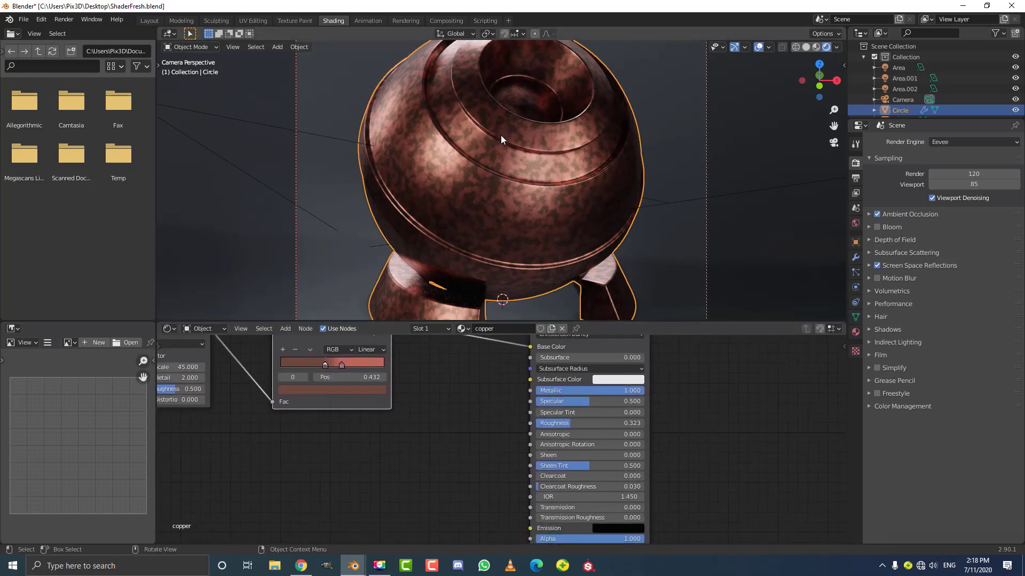
# Add a second Noise Texture node in the empty space below the existing texture nodes
pyautogui.scroll(-2, 400, 437)
pyautogui.moveTo(400, 437); pyautogui.dragTo(424, 418, button='middle')
pyautogui.hotkey('shift', 'a')
pyautogui.click(393, 417)
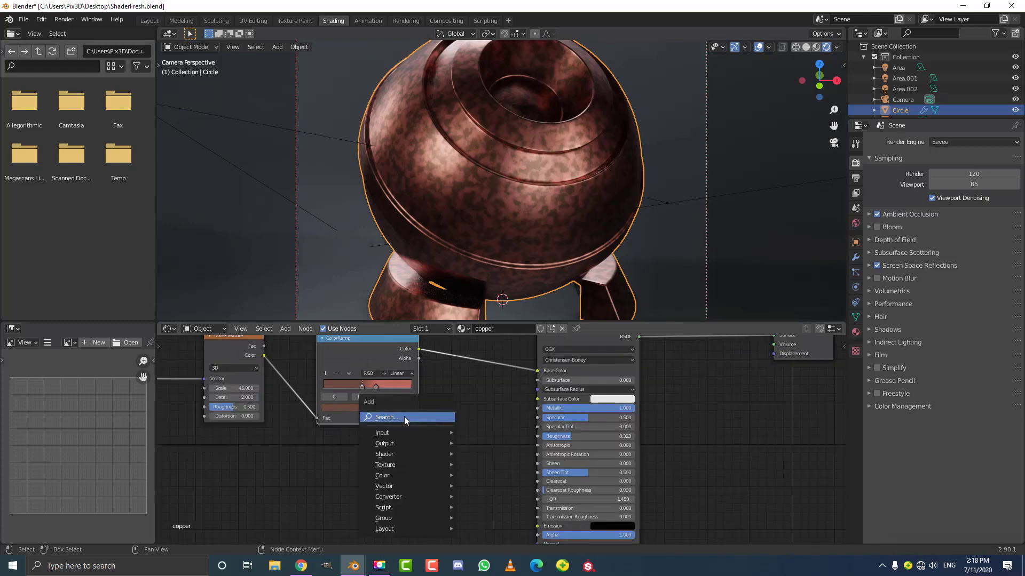
pyautogui.click(405, 418)
pyautogui.write('noi')
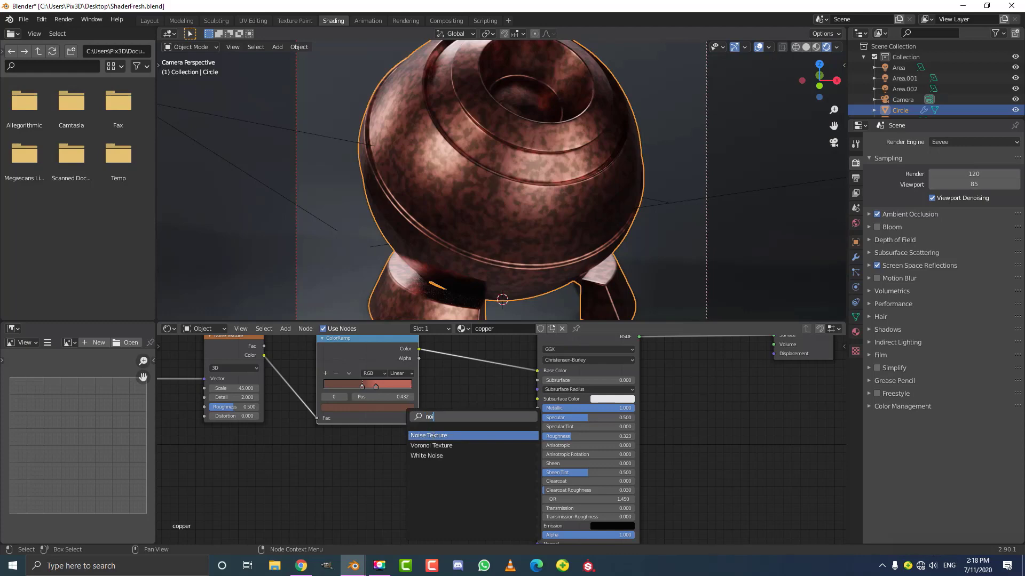
pyautogui.press('Return')
pyautogui.scroll(-2, 352, 464)
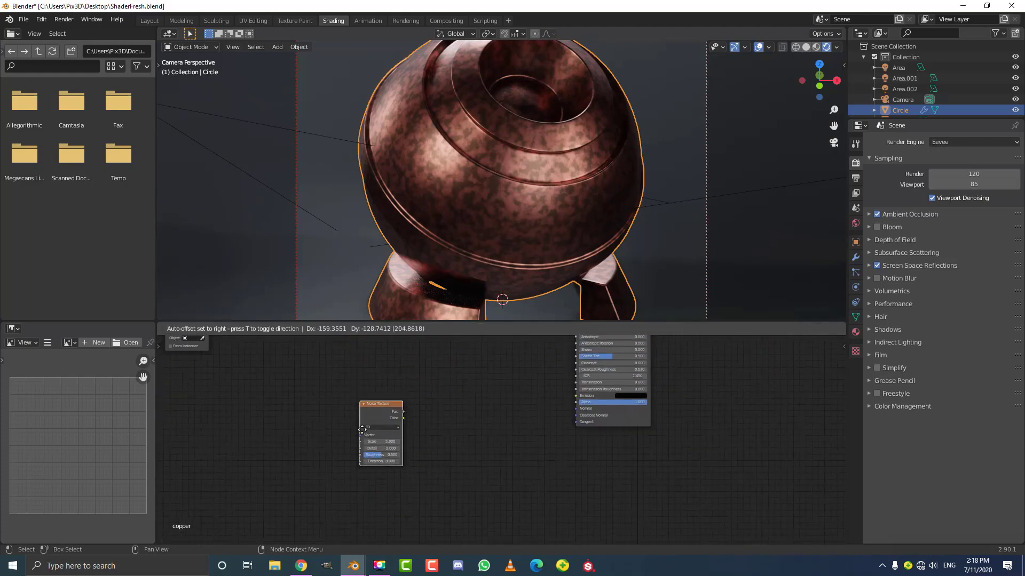
pyautogui.click(341, 460)
# Link the Texture Coordinate node to the second Noise Texture's Vector input
pyautogui.scroll(-5, 349, 431)
pyautogui.moveTo(313, 405); pyautogui.dragTo(350, 437, button='middle')
pyautogui.scroll(1, 319, 366)
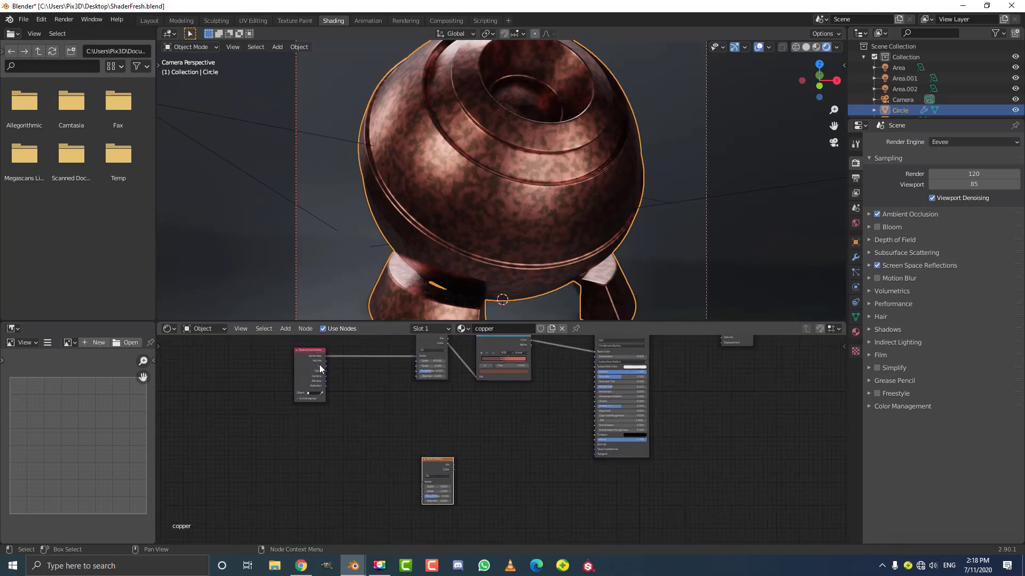
pyautogui.moveTo(319, 366); pyautogui.dragTo(460, 481)
pyautogui.scroll(6, 462, 481)
pyautogui.moveTo(403, 445); pyautogui.dragTo(436, 445, button='middle')
pyautogui.moveTo(231, 356); pyautogui.dragTo(505, 497)
pyautogui.scroll(6, 430, 402)
pyautogui.moveTo(565, 450); pyautogui.dragTo(394, 442, button='middle')
pyautogui.scroll(-1, 413, 417)
pyautogui.scroll(-5, 413, 417)
pyautogui.moveTo(455, 413)
pyautogui.mouseDown(button='middle')
pyautogui.moveTo(482, 418)
pyautogui.moveTo(473, 415)
pyautogui.mouseUp(button='middle')
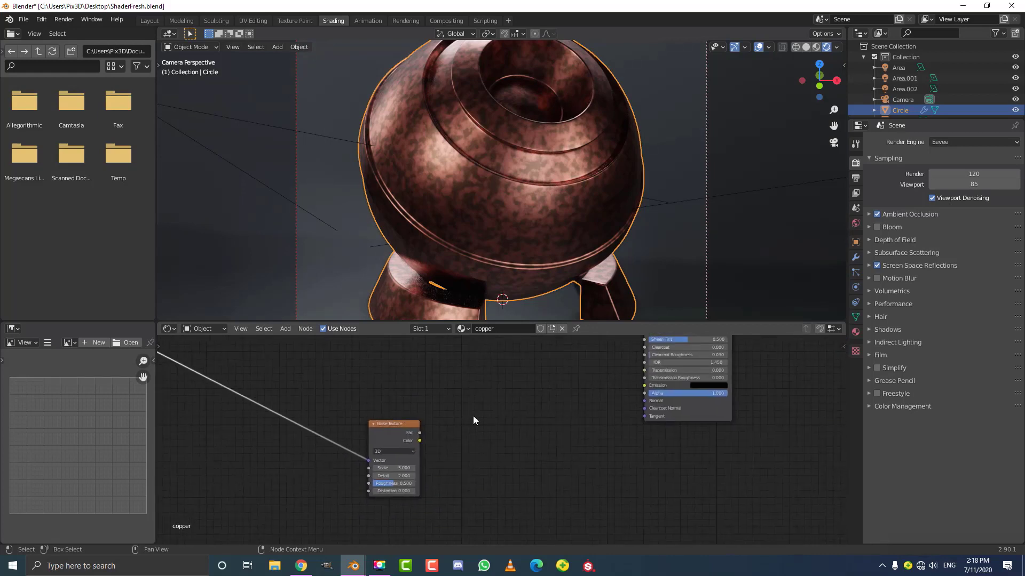
# Add a second ColorRamp node beside the new Noise Texture and link the texture's Color output to its Fac input
pyautogui.scroll(3, 473, 415)
pyautogui.hotkey('shift', 'a')
pyautogui.click(459, 405)
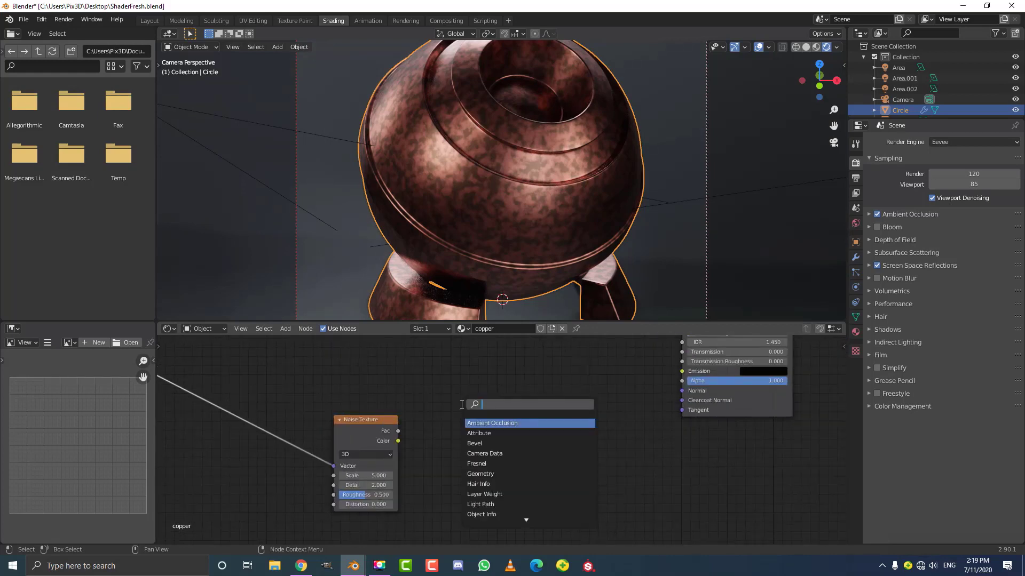
pyautogui.write('colo')
pyautogui.click(482, 434)
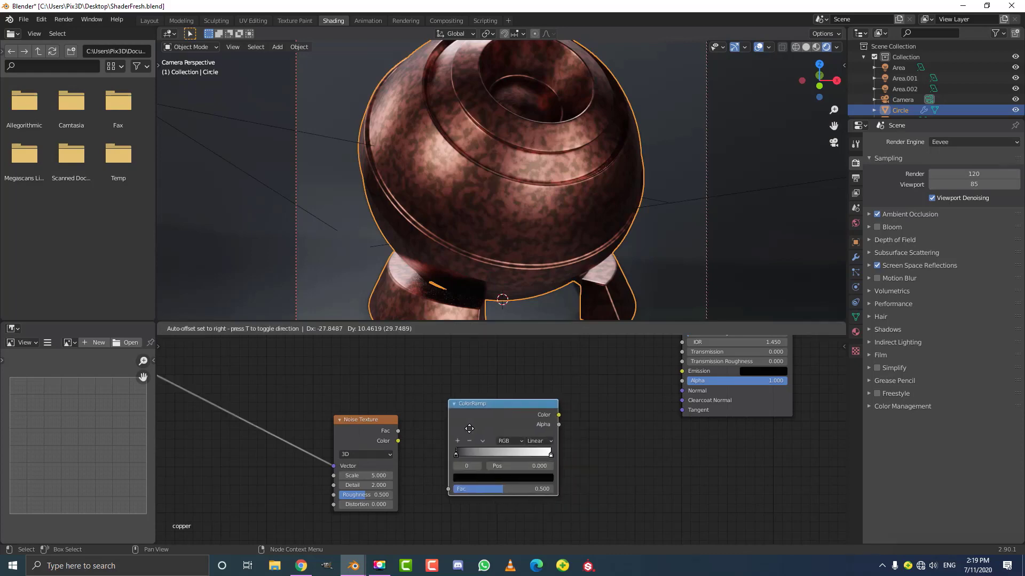
pyautogui.click(448, 423)
pyautogui.moveTo(398, 441); pyautogui.dragTo(432, 485)
# Add a Bump node, feed the second ColorRamp's Color into its Height, and link its Normal output to the Principled BSDF's Normal
pyautogui.moveTo(575, 397); pyautogui.dragTo(479, 414, button='middle')
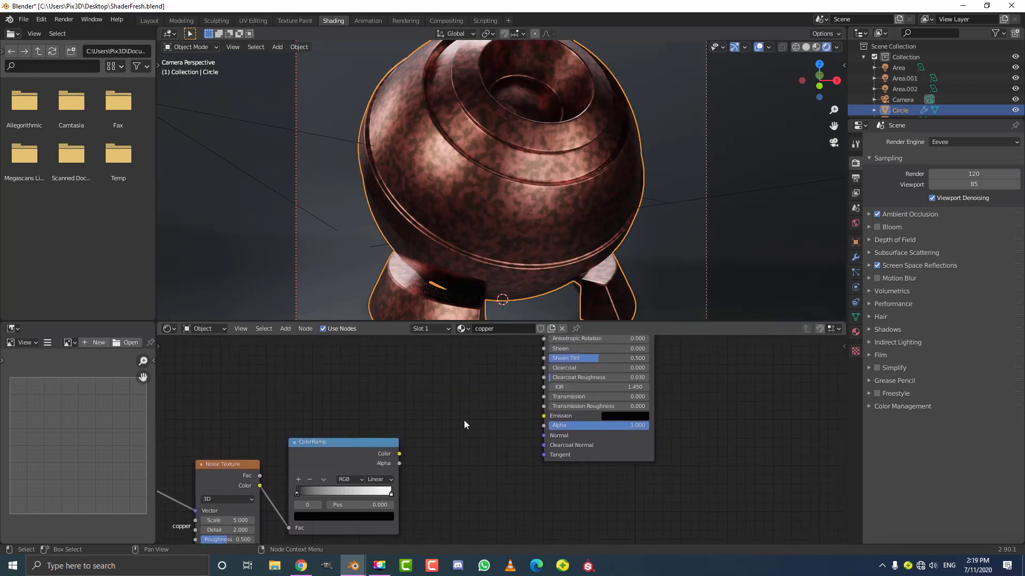
pyautogui.hotkey('shift', 'a')
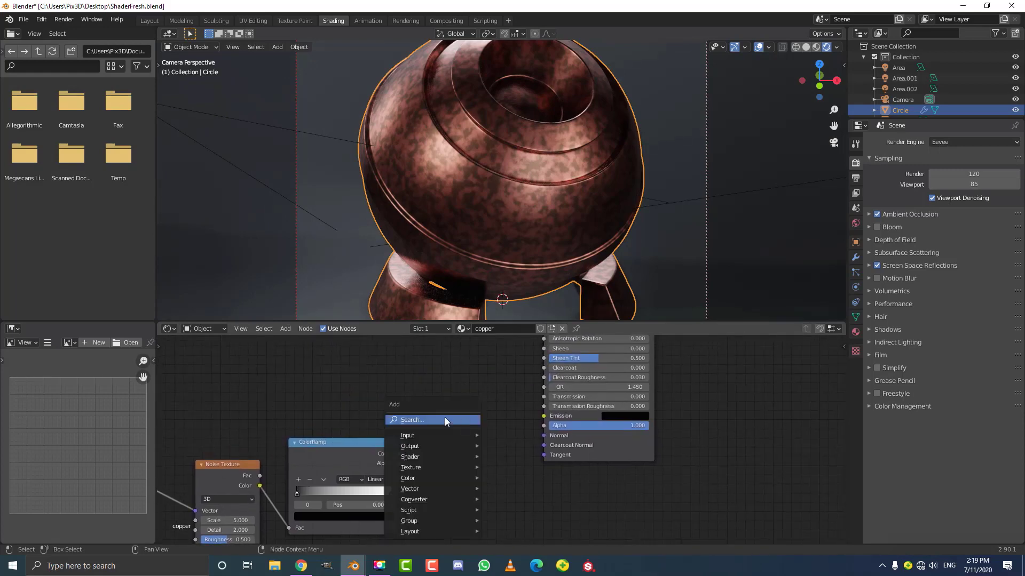
pyautogui.click(443, 417)
pyautogui.write('bump')
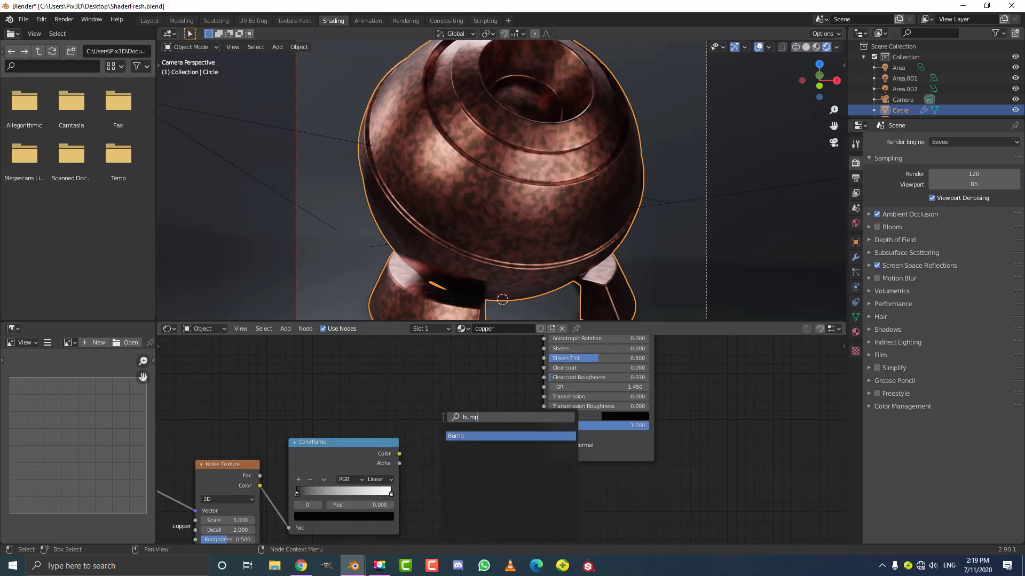
pyautogui.press('Return')
pyautogui.click(461, 423)
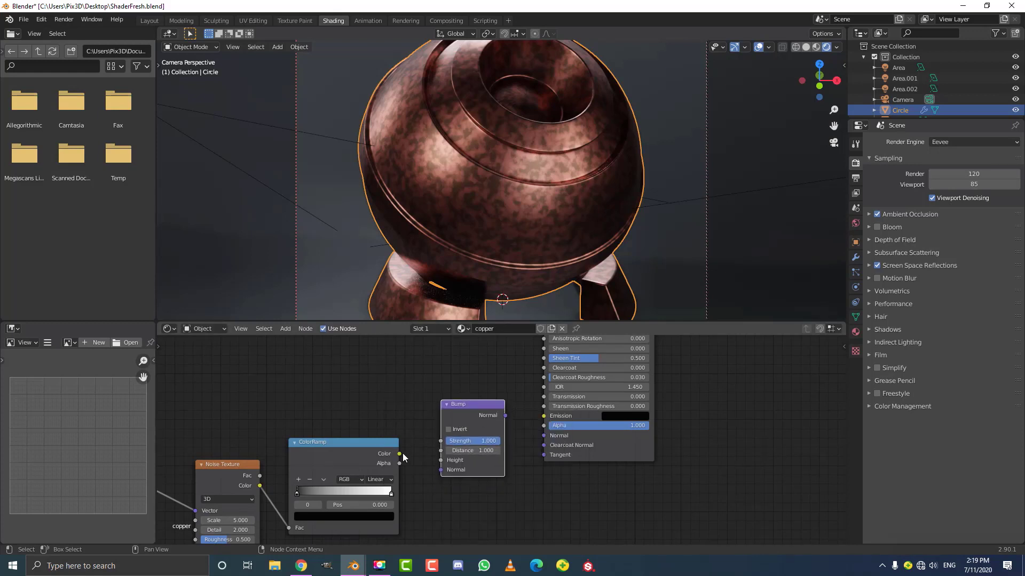
pyautogui.moveTo(403, 457); pyautogui.dragTo(446, 460)
pyautogui.moveTo(505, 415); pyautogui.dragTo(543, 436)
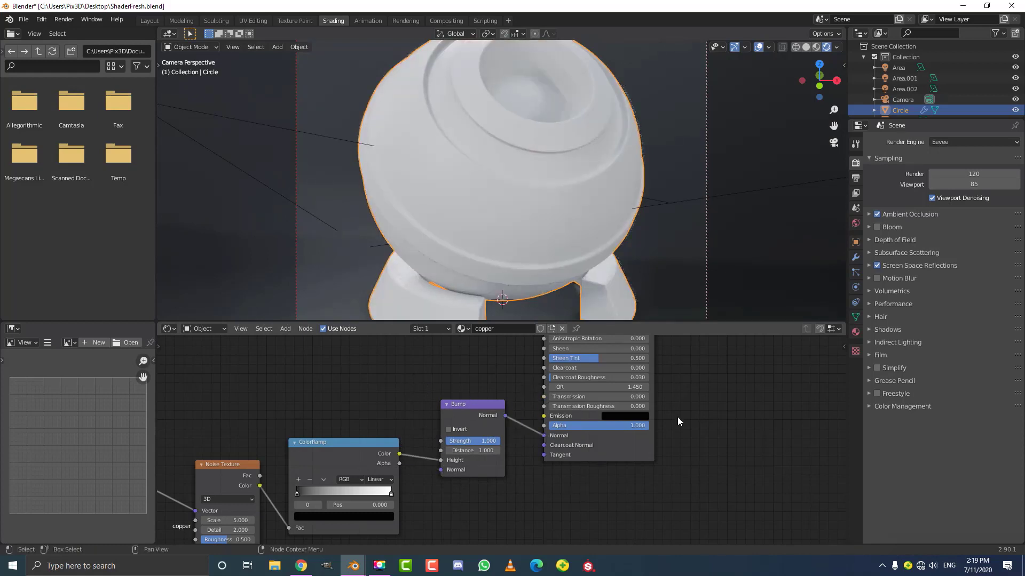
pyautogui.scroll(-5, 652, 432)
pyautogui.moveTo(649, 434); pyautogui.dragTo(637, 505, button='middle')
pyautogui.scroll(1, 641, 503)
pyautogui.moveTo(665, 469); pyautogui.dragTo(672, 389, button='middle')
pyautogui.moveTo(444, 388); pyautogui.dragTo(505, 376, button='middle')
pyautogui.scroll(4, 504, 378)
pyautogui.scroll(1, 494, 377)
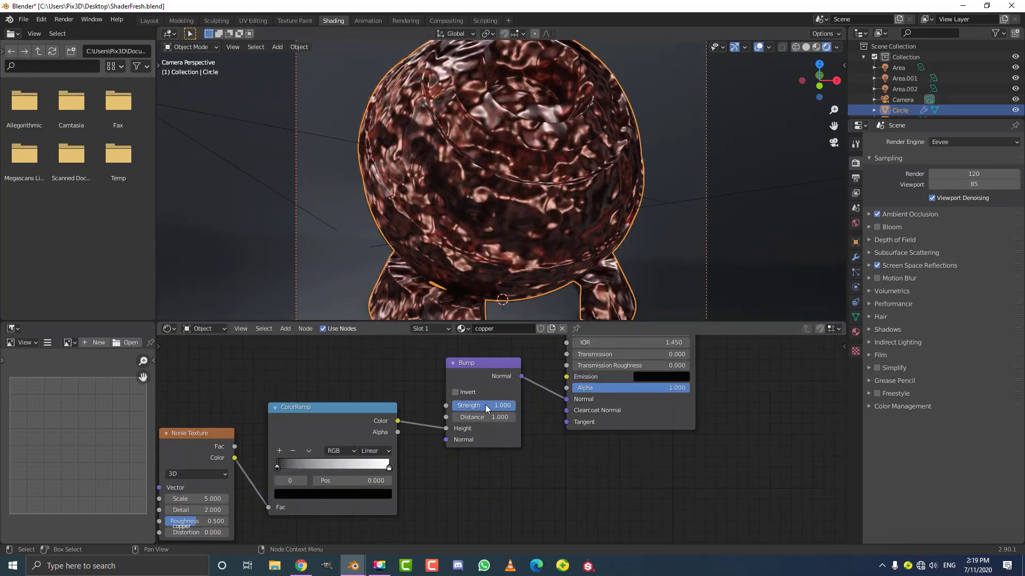
# Set the Bump node's Strength to 0.03
pyautogui.doubleClick(486, 405)
pyautogui.write('.03')
pyautogui.press('Return')
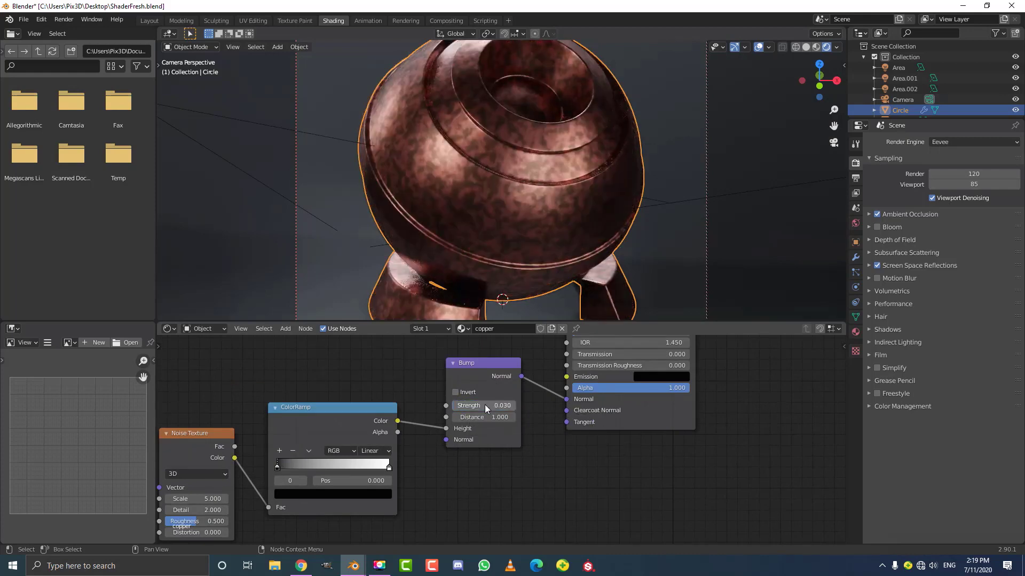
# Set the Scale of the Noise Texture feeding the bump to 75 and check the surface grain up close
pyautogui.moveTo(392, 445); pyautogui.dragTo(521, 371, button='middle')
pyautogui.scroll(3, 496, 394)
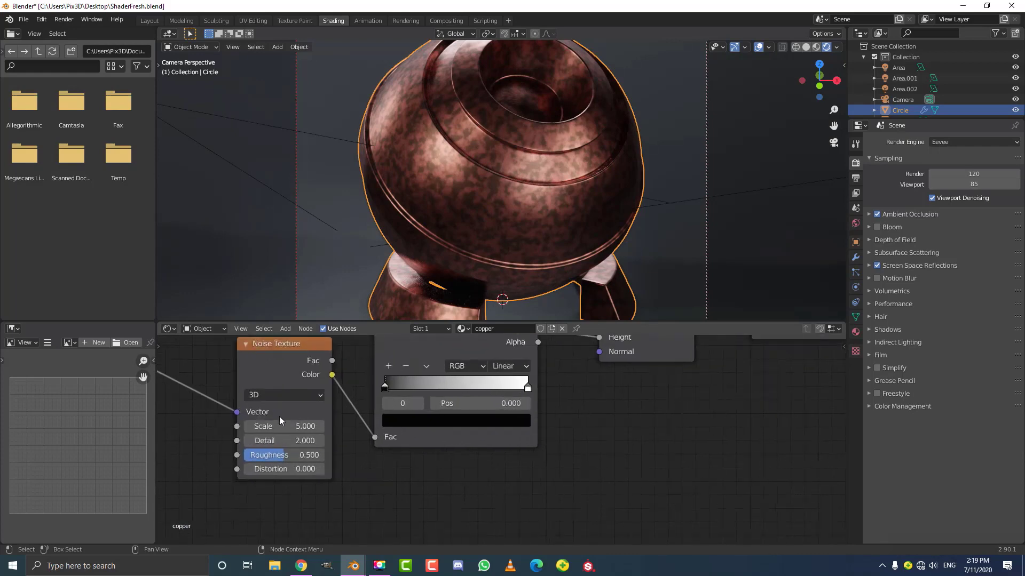
pyautogui.scroll(1, 280, 418)
pyautogui.moveTo(280, 417); pyautogui.dragTo(319, 425, button='middle')
pyautogui.click(315, 431)
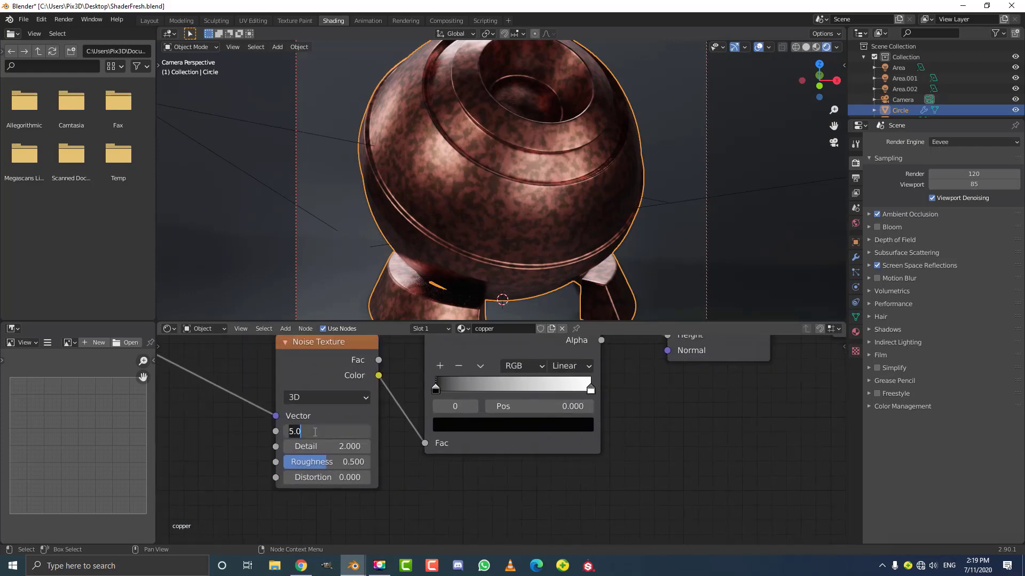
pyautogui.write('75')
pyautogui.press('Return')
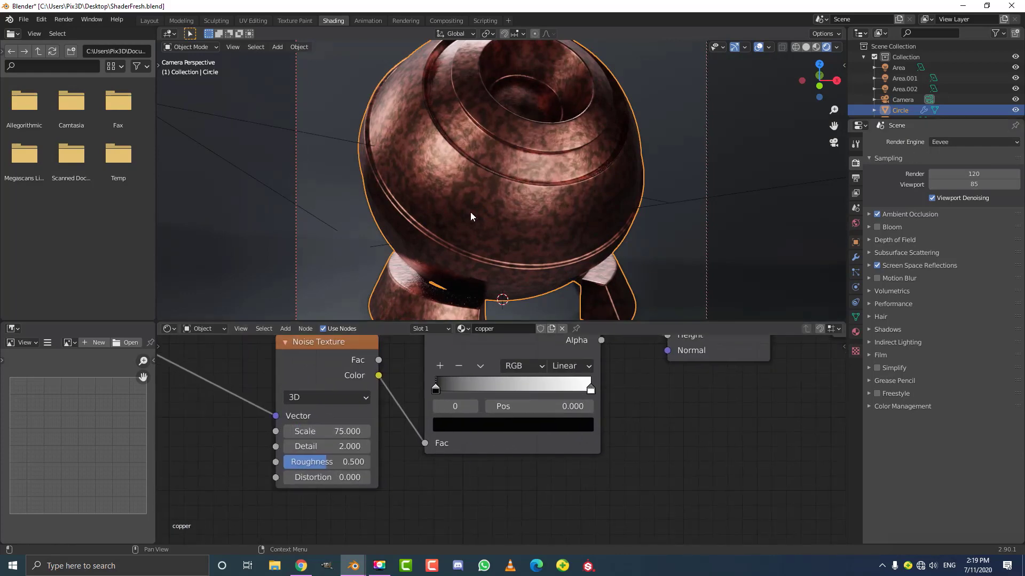
pyautogui.scroll(5, 443, 171)
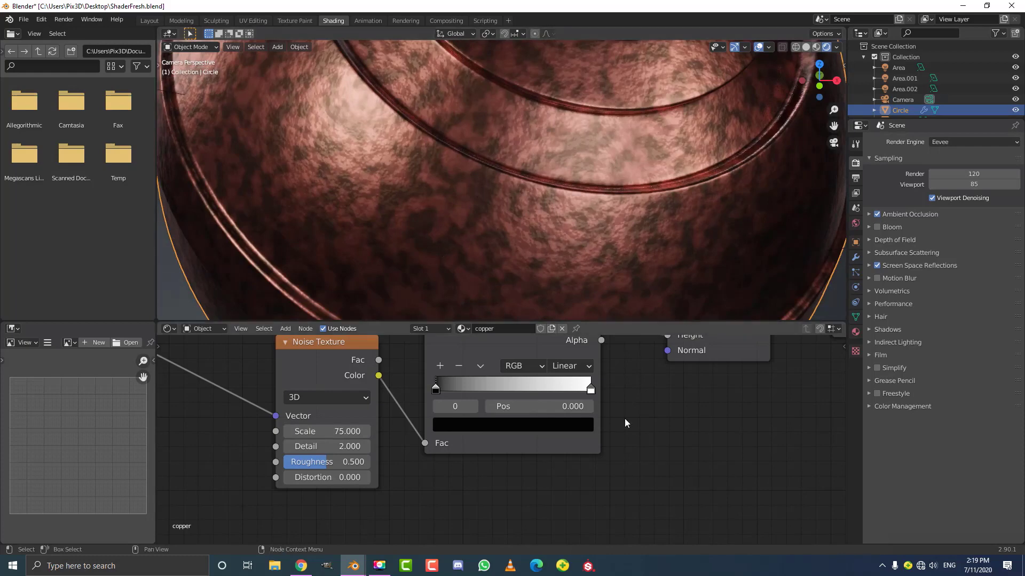
# Tighten the bump ColorRamp's contrast by moving the black stop near the middle and the white stop to about 0.618
pyautogui.scroll(-4, 651, 444)
pyautogui.moveTo(652, 446); pyautogui.dragTo(564, 490, button='middle')
pyautogui.scroll(3, 502, 443)
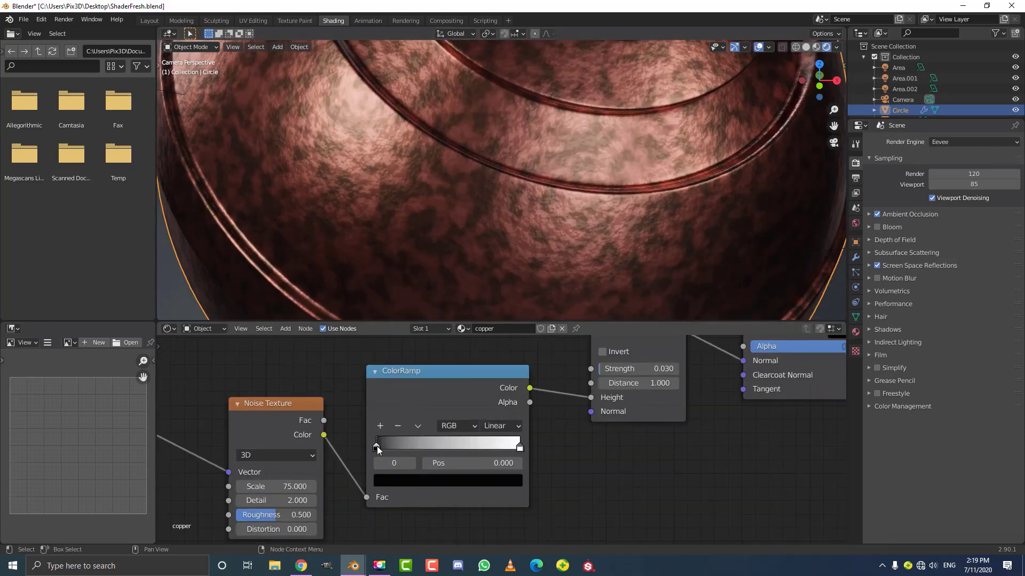
pyautogui.moveTo(377, 446); pyautogui.dragTo(447, 457)
pyautogui.moveTo(517, 445); pyautogui.dragTo(465, 448)
pyautogui.scroll(-3, 465, 448)
pyautogui.scroll(-1, 472, 414)
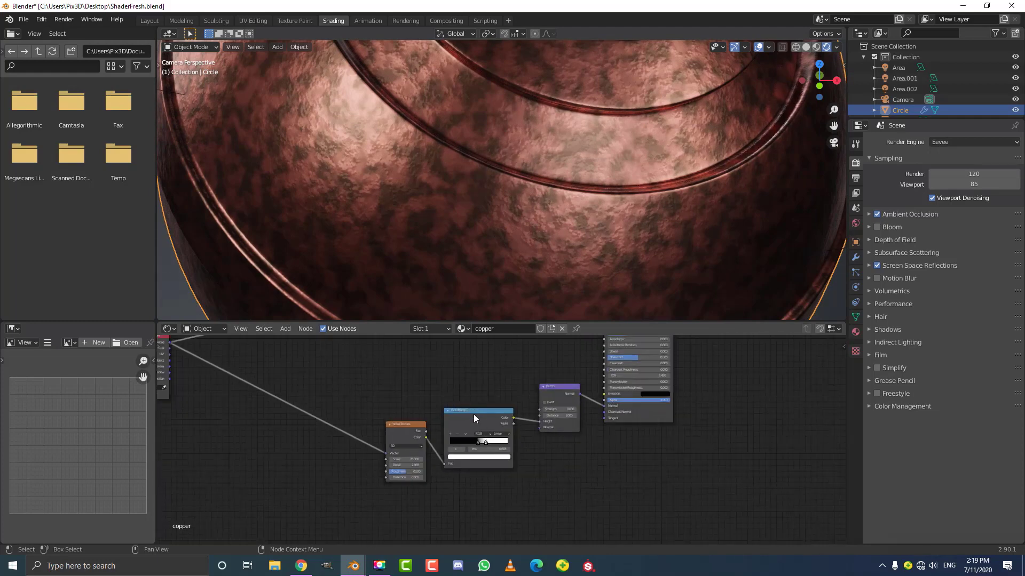
# Set the Bump node's Strength to 0.05 and check the result on the whole shader ball
pyautogui.moveTo(479, 412); pyautogui.dragTo(433, 412, button='middle')
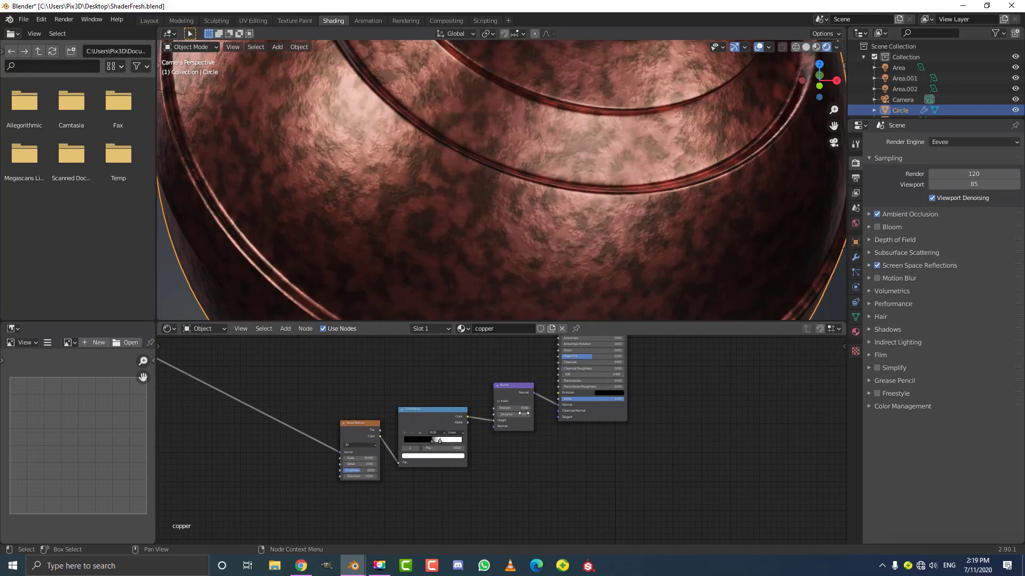
pyautogui.scroll(2, 516, 399)
pyautogui.doubleClick(517, 398)
pyautogui.press('BackSpace')
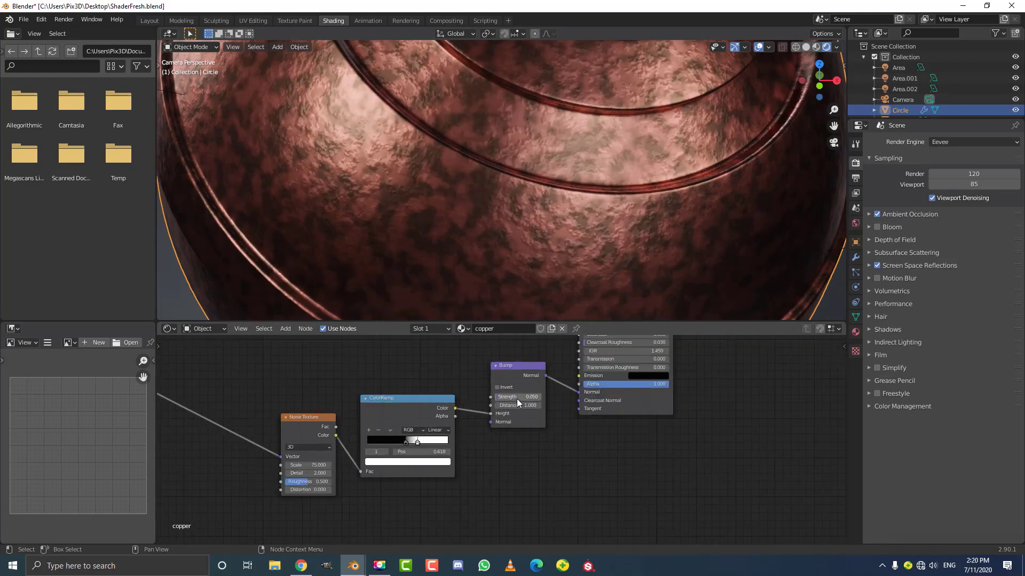
pyautogui.scroll(-4, 444, 191)
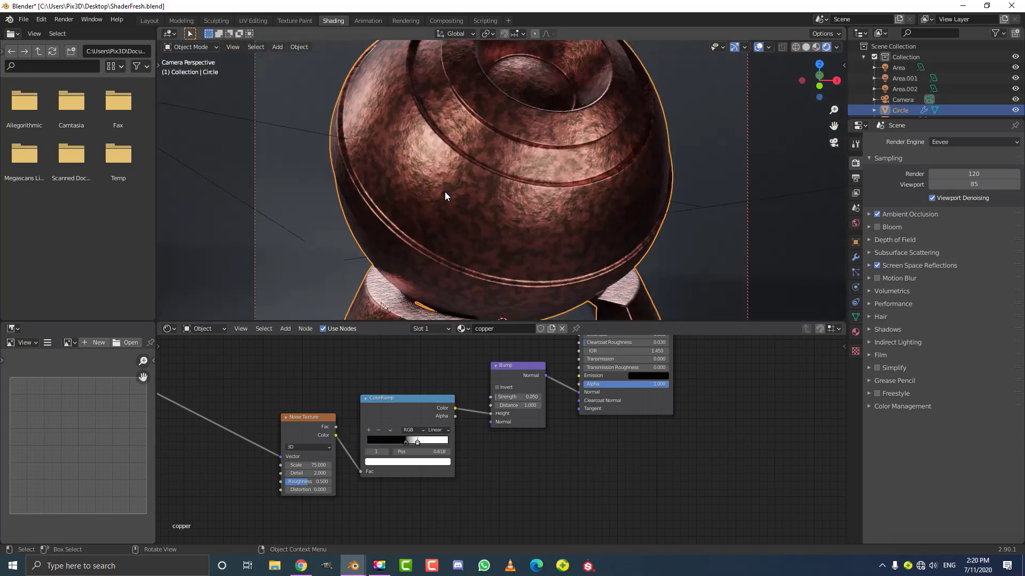
pyautogui.scroll(-3, 444, 191)
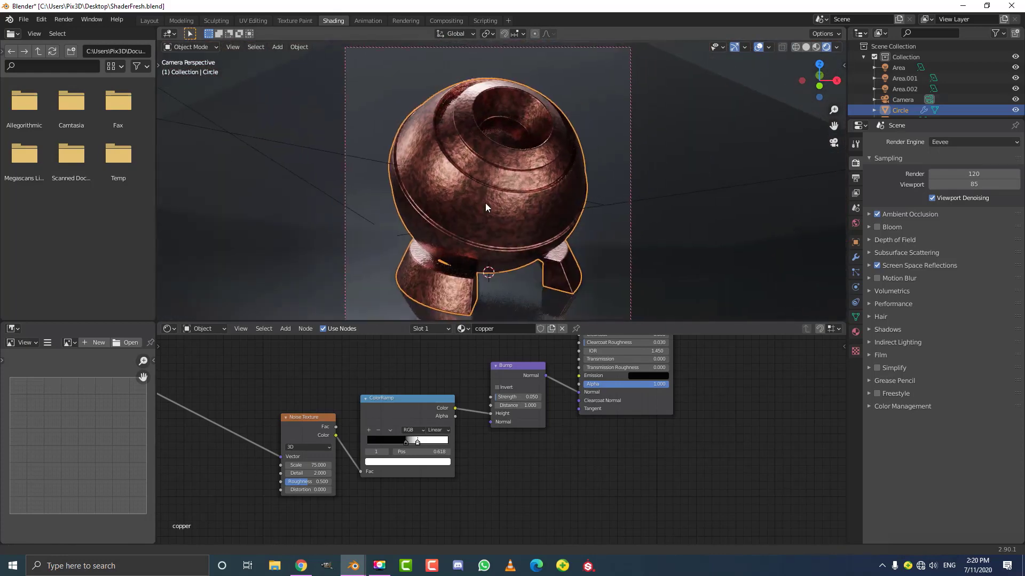
# Lighten the brown stop of the base-color ColorRamp to a Value of about 0.535
pyautogui.moveTo(462, 397); pyautogui.dragTo(468, 433, button='middle')
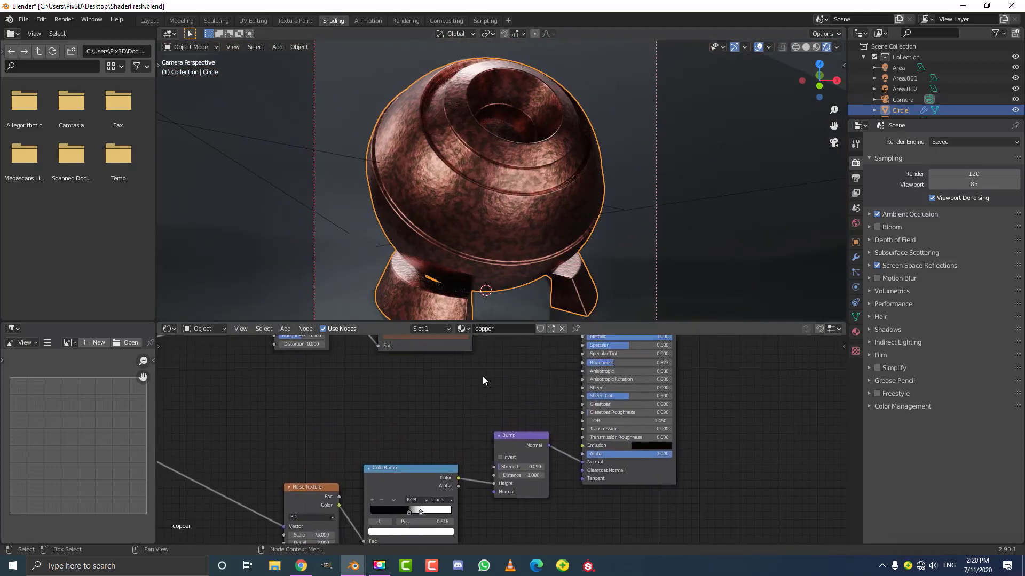
pyautogui.moveTo(482, 376); pyautogui.dragTo(510, 442, button='middle')
pyautogui.scroll(2, 443, 437)
pyautogui.scroll(1, 444, 437)
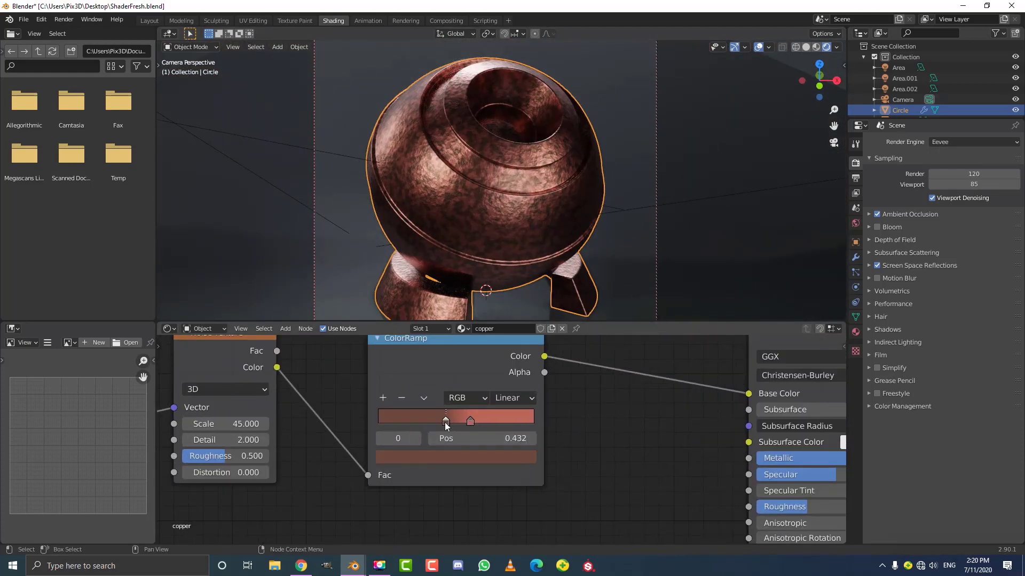
pyautogui.click(451, 456)
pyautogui.moveTo(505, 306); pyautogui.dragTo(502, 295)
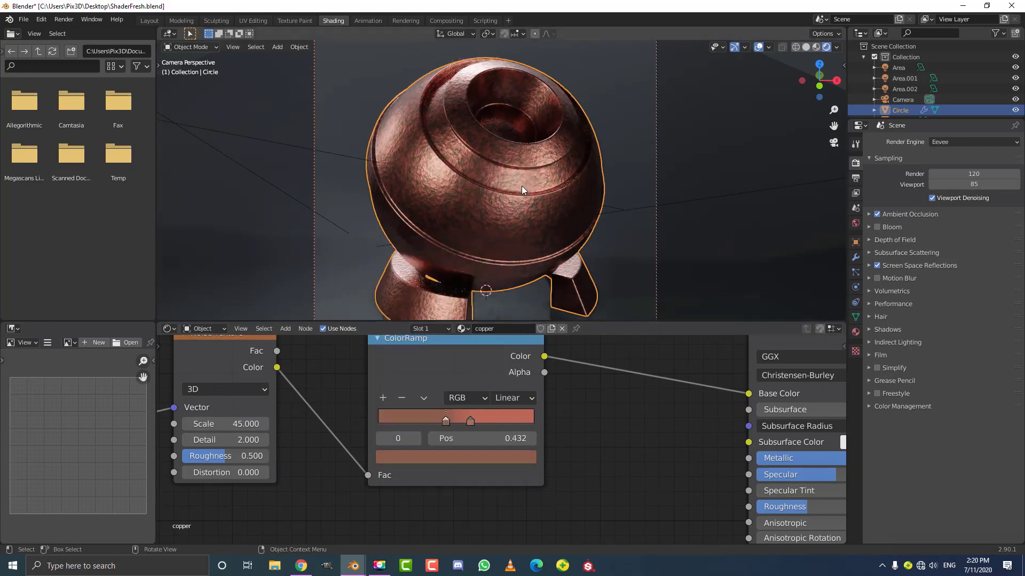
# Deselect the shader ball and inspect the copper without its selection outline
pyautogui.scroll(2, 536, 160)
pyautogui.scroll(-5, 512, 160)
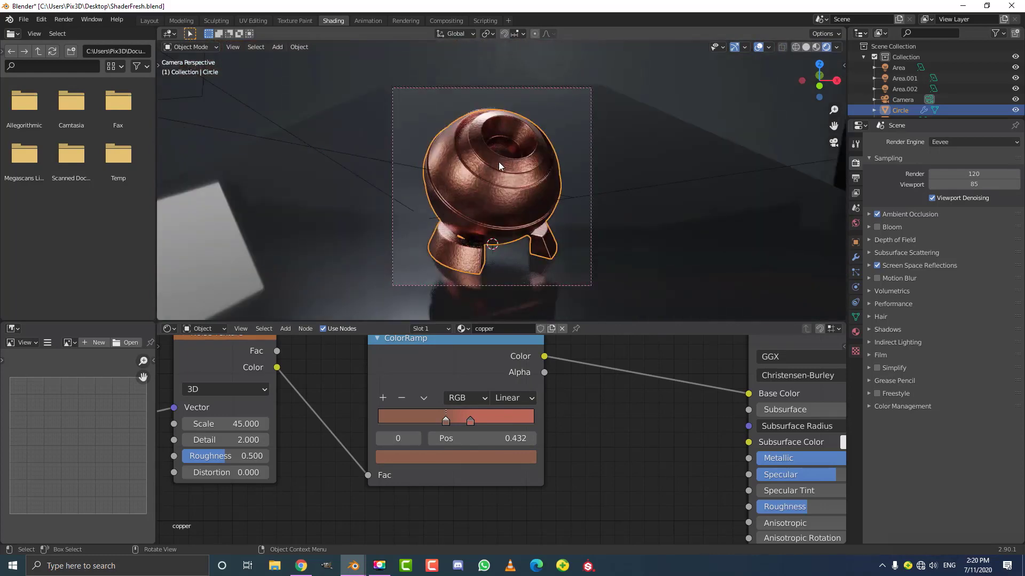
pyautogui.hotkey('alt', 'a')
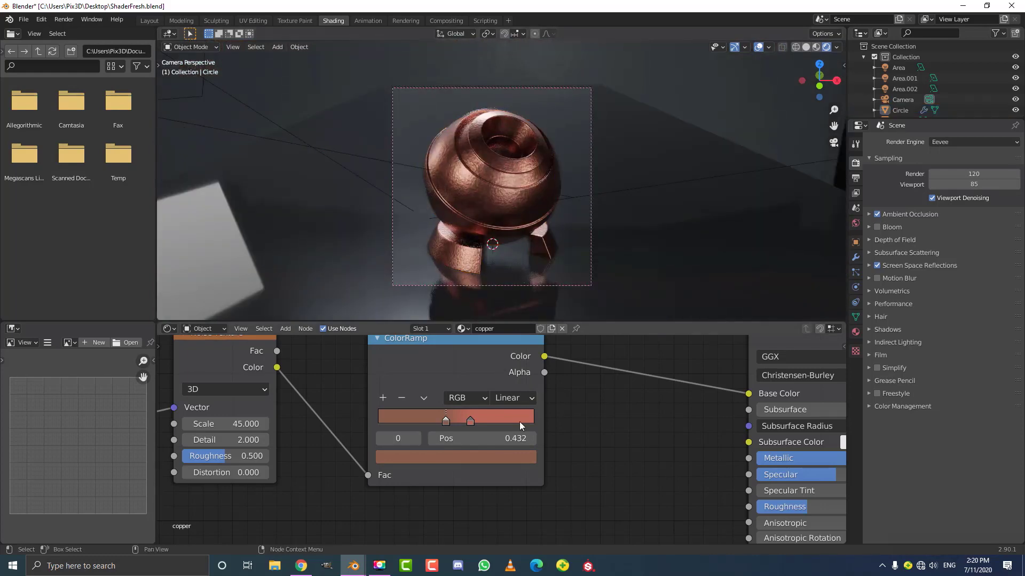
pyautogui.scroll(3, 479, 176)
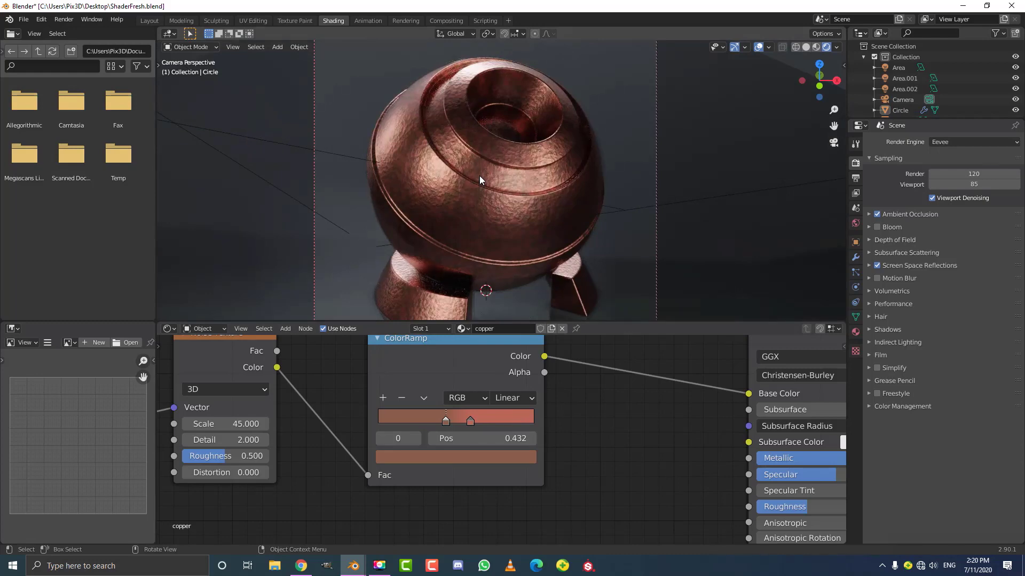
# Move the Texture Coordinate node closer to the two Noise Texture nodes
pyautogui.scroll(-10, 561, 436)
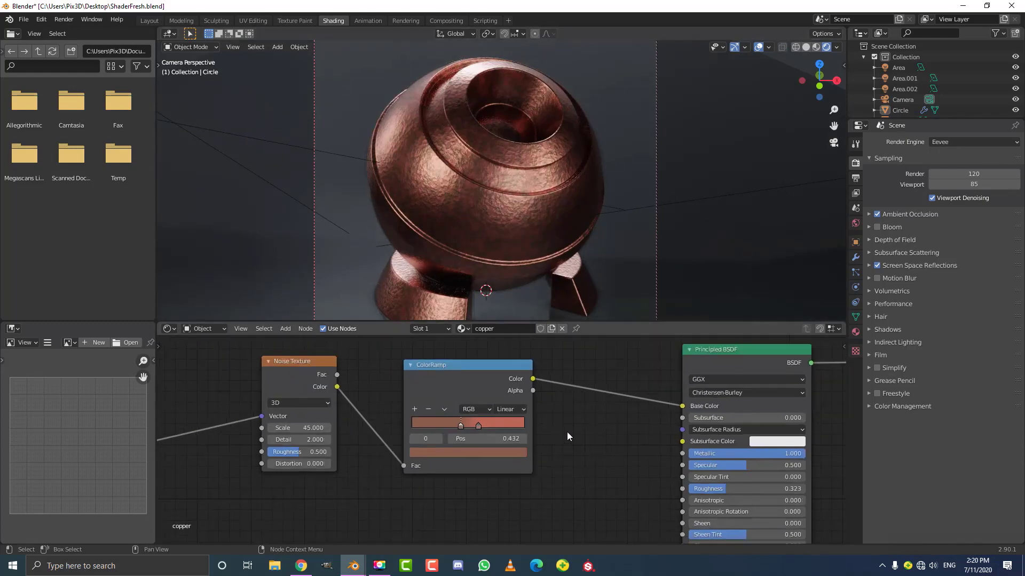
pyautogui.scroll(-3, 485, 390)
pyautogui.moveTo(464, 442); pyautogui.dragTo(409, 447, button='middle')
pyautogui.scroll(1, 408, 446)
pyautogui.moveTo(286, 439); pyautogui.dragTo(351, 418)
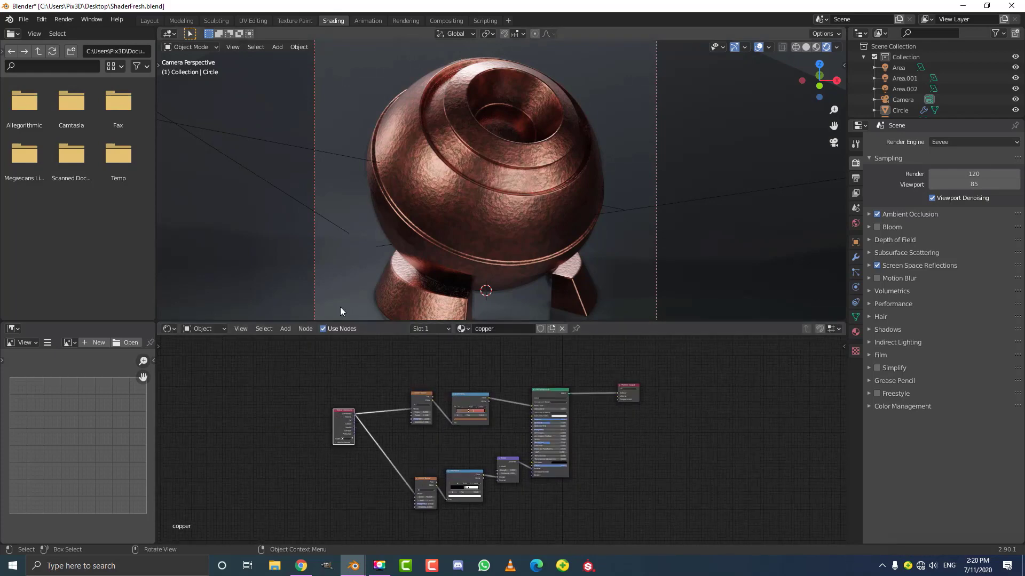
# Move the Texture Coordinate, upper Noise Texture and base-color ColorRamp nodes together, farther away from the Principled BSDF
pyautogui.moveTo(457, 447); pyautogui.dragTo(418, 440, button='middle')
pyautogui.scroll(1, 419, 440)
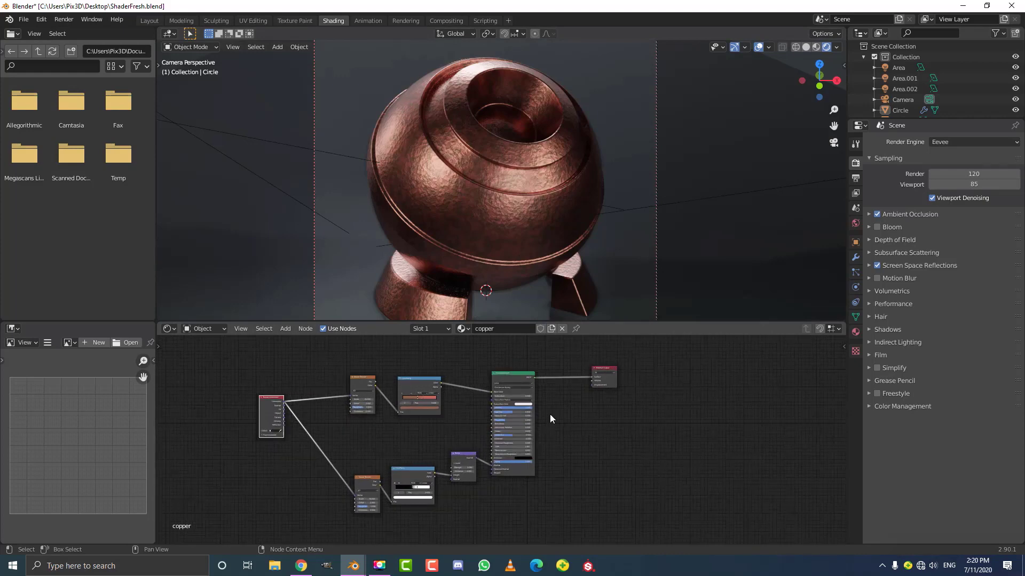
pyautogui.moveTo(235, 363); pyautogui.dragTo(421, 432)
pyautogui.moveTo(381, 435); pyautogui.dragTo(453, 437, button='middle')
pyautogui.press('g')
pyautogui.click(366, 415)
# Move the lower Noise Texture, ColorRamp and Bump nodes together, farther away from the Principled BSDF
pyautogui.moveTo(409, 432); pyautogui.dragTo(540, 520)
pyautogui.moveTo(540, 520); pyautogui.dragTo(535, 478, button='middle')
pyautogui.press('g')
pyautogui.click(449, 482)
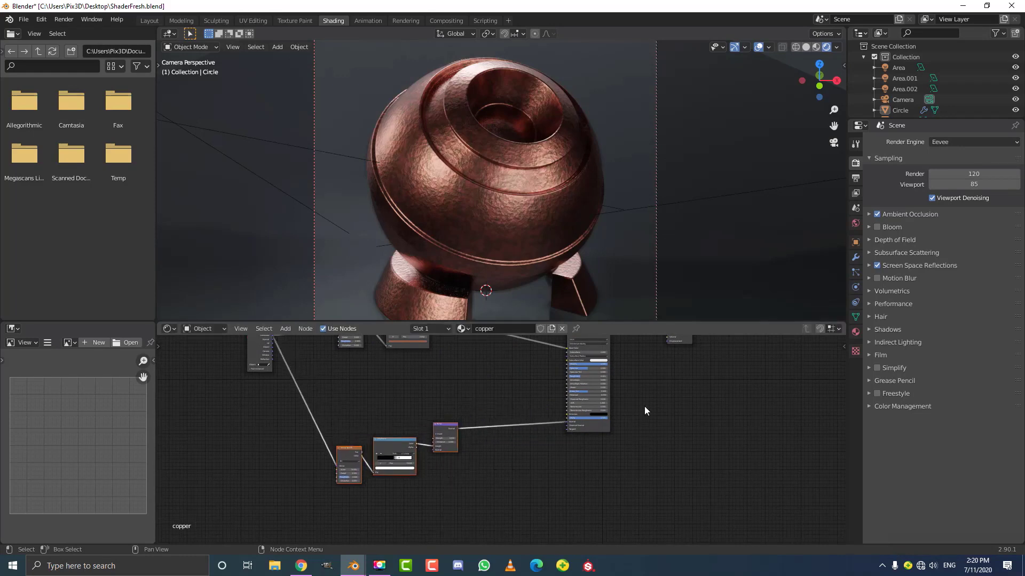
# Duplicate the Principled BSDF node and place the copy directly below the original
pyautogui.moveTo(645, 411); pyautogui.dragTo(524, 435, button='middle')
pyautogui.scroll(2, 507, 398)
pyautogui.scroll(1, 508, 398)
pyautogui.moveTo(508, 398); pyautogui.dragTo(539, 447, button='middle')
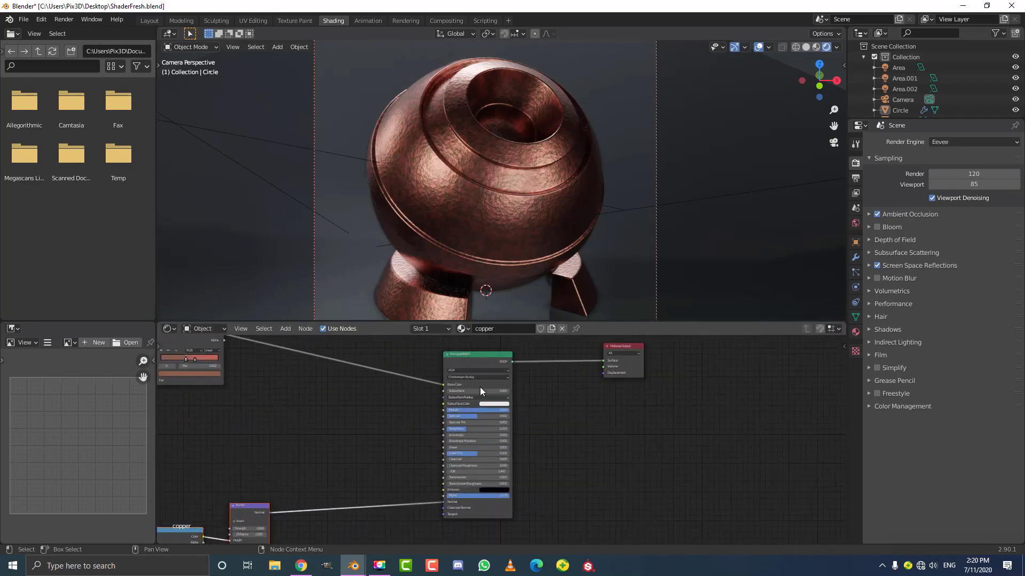
pyautogui.click(462, 357)
pyautogui.moveTo(463, 358)
pyautogui.mouseDown(button='middle')
pyautogui.moveTo(468, 370)
pyautogui.moveTo(477, 347)
pyautogui.mouseUp(button='middle')
pyautogui.hotkey('shift', 'd')
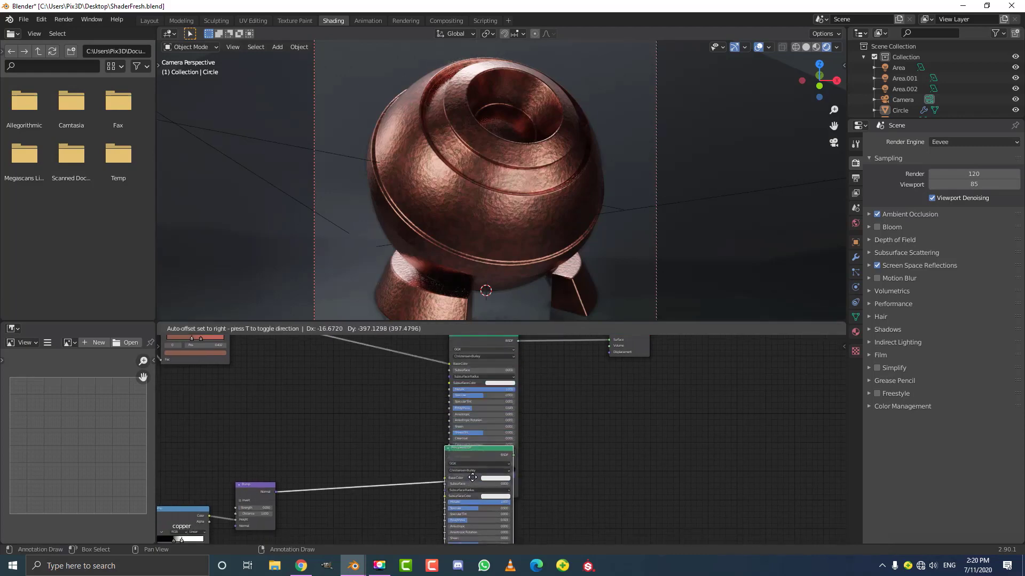
pyautogui.click(451, 513)
# Duplicate the base-color ColorRamp node and place the copy directly below the original
pyautogui.scroll(-2, 418, 461)
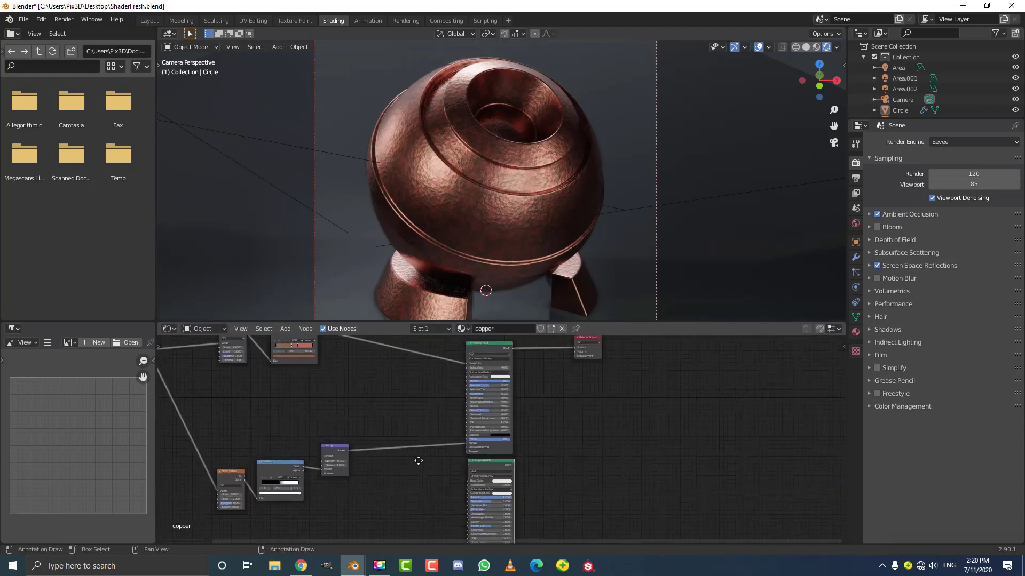
pyautogui.moveTo(418, 461); pyautogui.dragTo(506, 519, button='middle')
pyautogui.scroll(2, 393, 406)
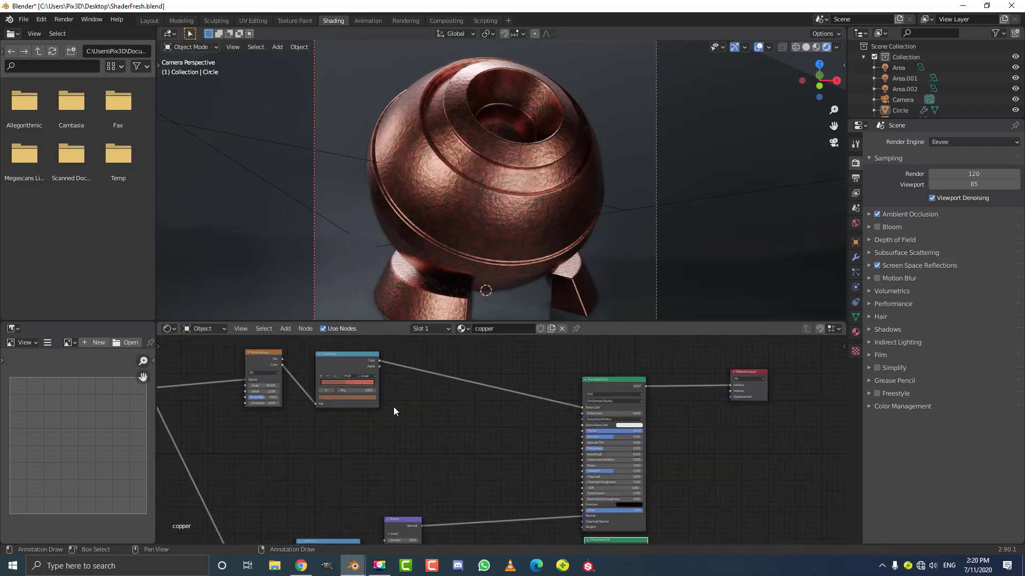
pyautogui.scroll(3, 437, 449)
pyautogui.moveTo(367, 387); pyautogui.dragTo(408, 377, button='middle')
pyautogui.click(409, 423)
pyautogui.scroll(1, 405, 426)
pyautogui.scroll(1, 408, 377)
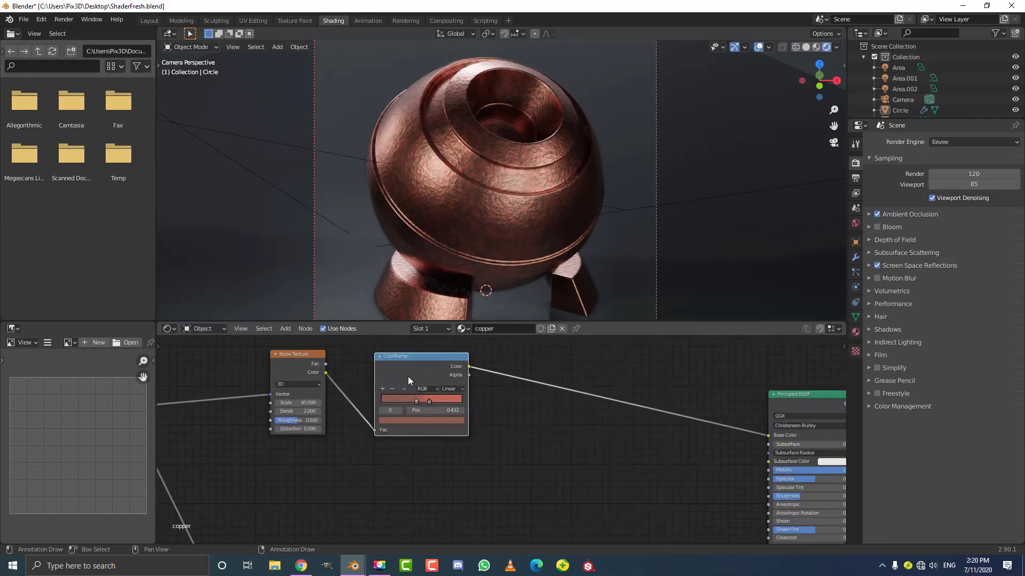
pyautogui.hotkey('shift', 'd')
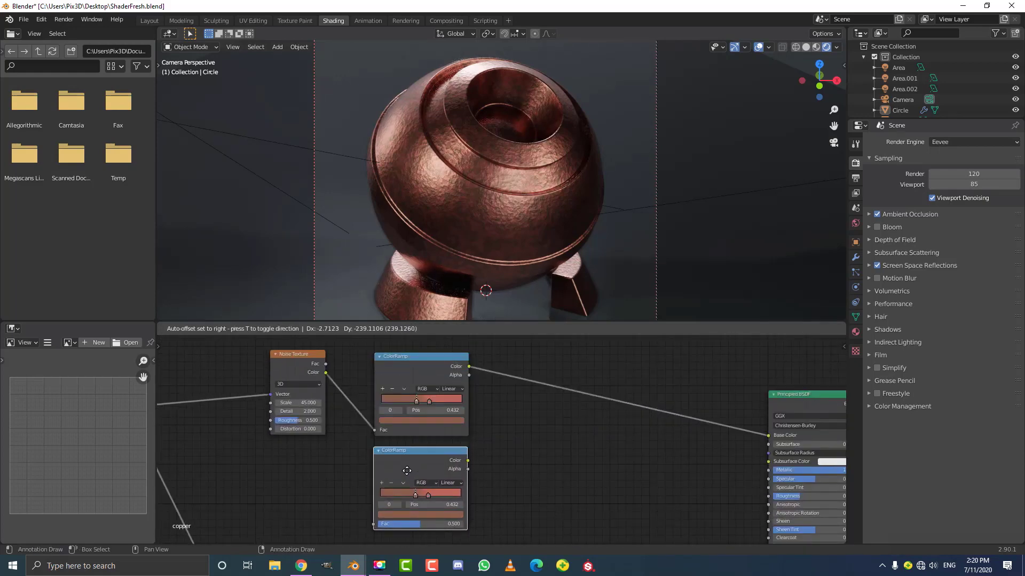
pyautogui.click(410, 471)
# Link the upper Noise Texture's Color output to the duplicated ColorRamp's Fac input
pyautogui.scroll(1, 514, 479)
pyautogui.moveTo(514, 479); pyautogui.dragTo(526, 454, button='middle')
pyautogui.scroll(1, 423, 451)
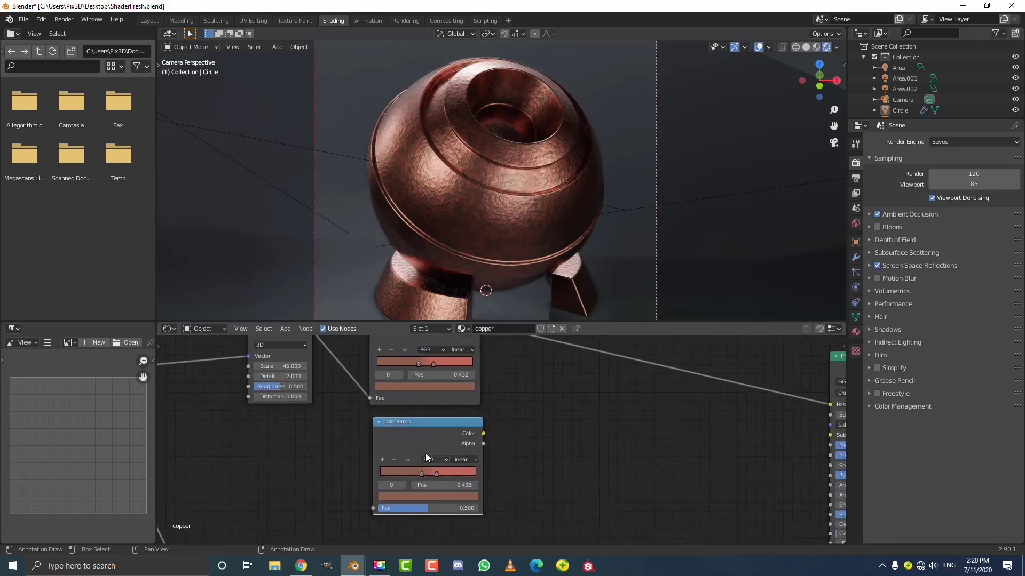
pyautogui.moveTo(422, 449); pyautogui.dragTo(455, 468, button='middle')
pyautogui.moveTo(347, 349); pyautogui.dragTo(406, 526)
pyautogui.moveTo(381, 509); pyautogui.dragTo(330, 379, button='middle')
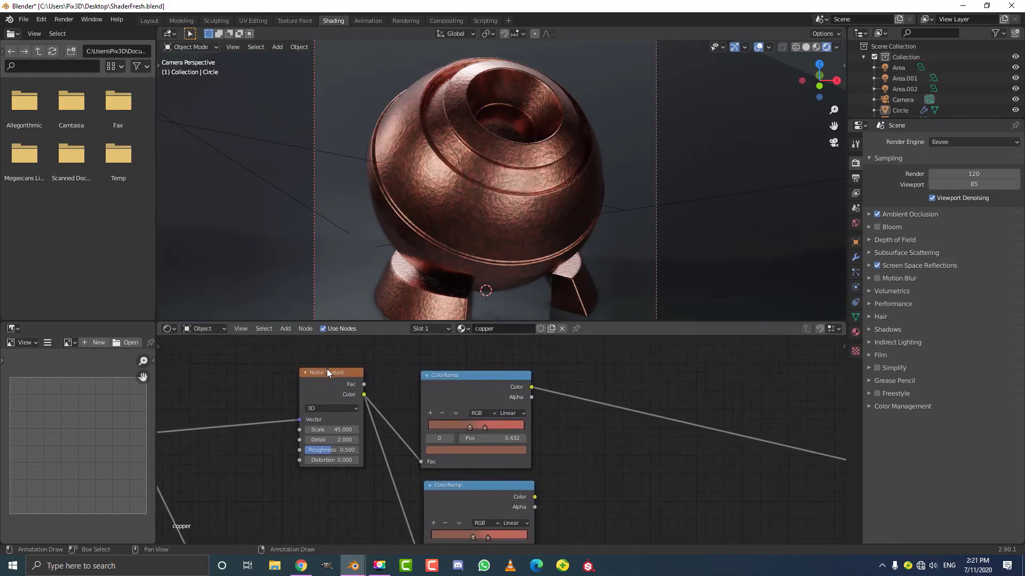
# Recolor the duplicated ColorRamp's first stop to patina green with about H 0.383, S 0.424 and V 0.496
pyautogui.moveTo(357, 431); pyautogui.dragTo(341, 354, button='middle')
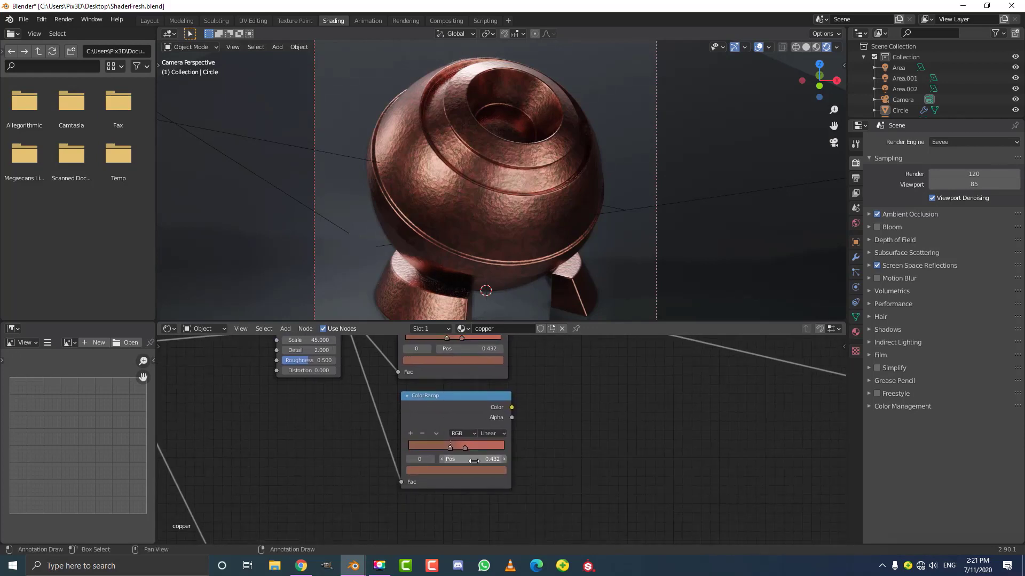
pyautogui.scroll(2, 468, 423)
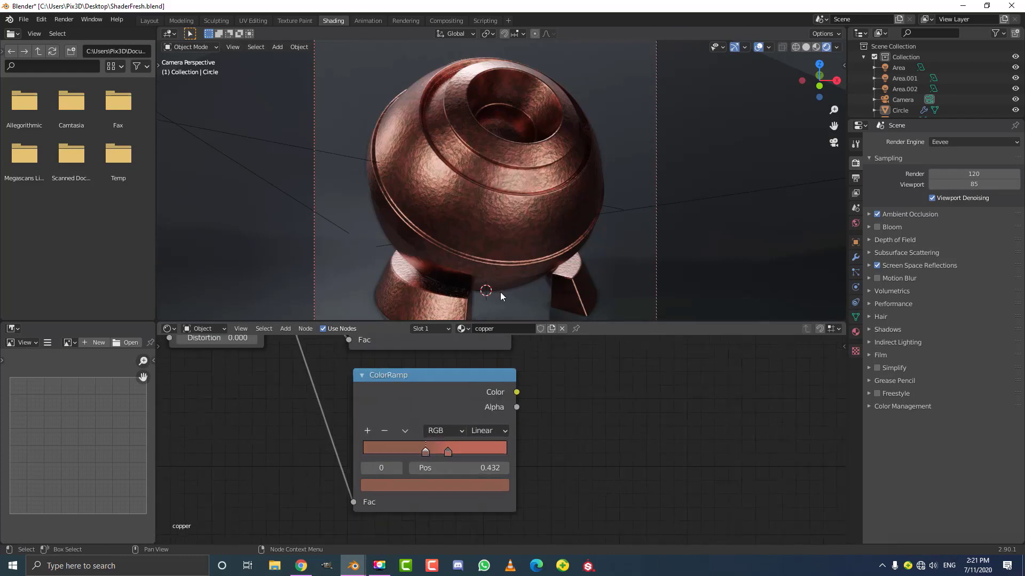
pyautogui.moveTo(445, 441); pyautogui.dragTo(474, 414, button='middle')
pyautogui.scroll(1, 475, 413)
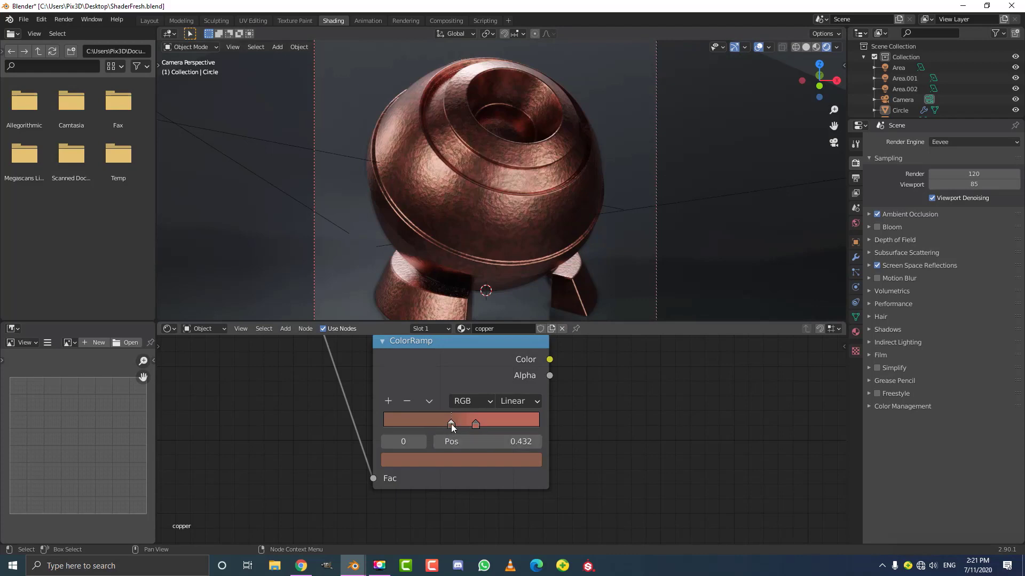
pyautogui.click(453, 460)
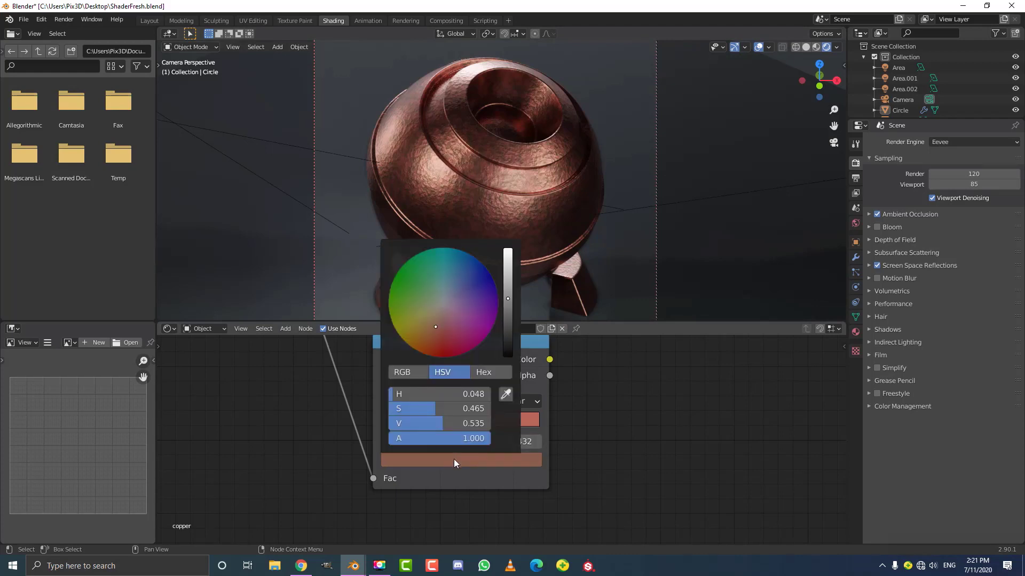
pyautogui.click(427, 287)
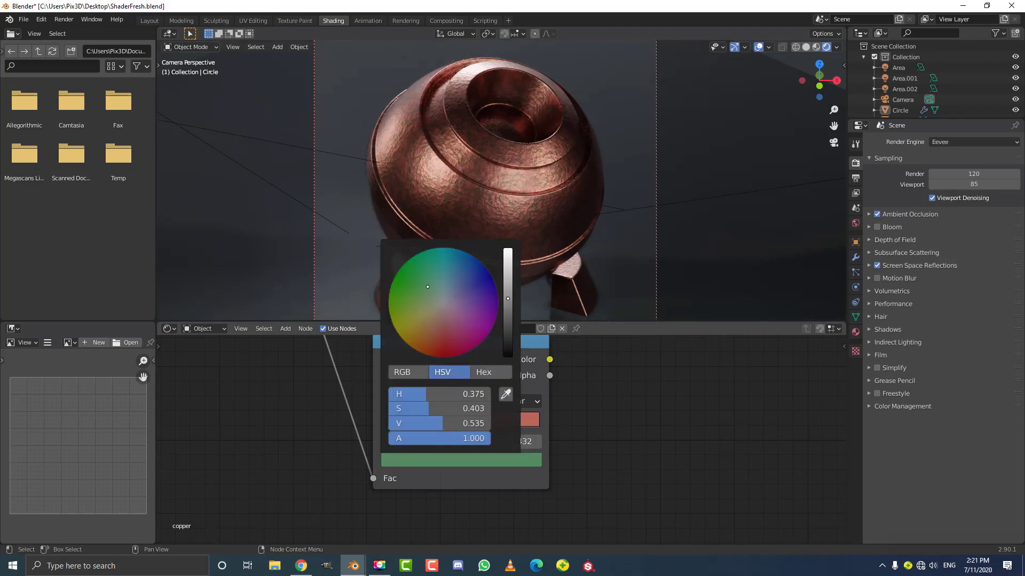
pyautogui.moveTo(427, 287); pyautogui.dragTo(427, 285)
pyautogui.moveTo(508, 306); pyautogui.dragTo(508, 303)
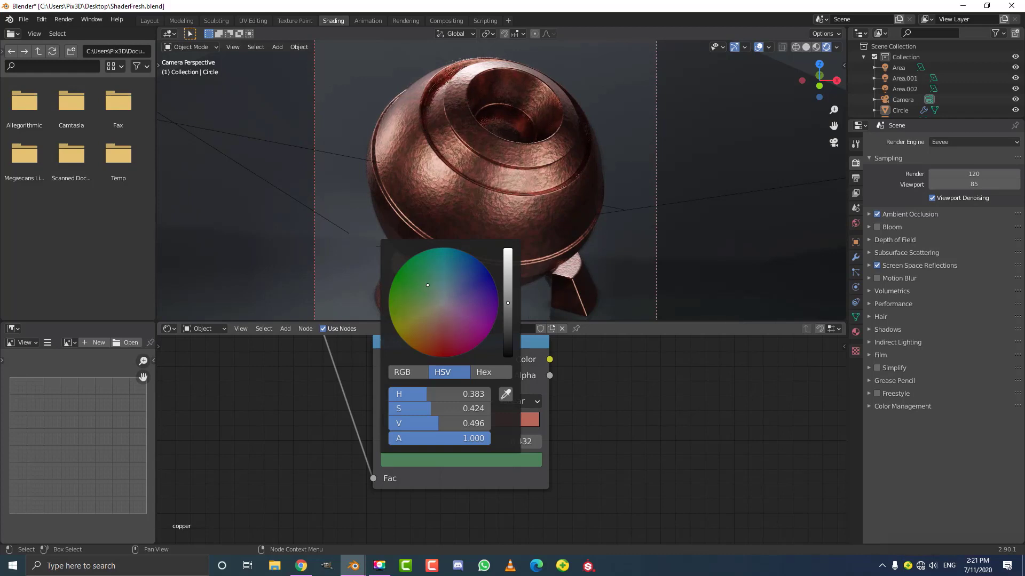
# Sample the first stop's green onto the duplicated ColorRamp's second stop with the eyedropper, and brighten that second stop moderately
pyautogui.click(453, 462)
pyautogui.click(485, 374)
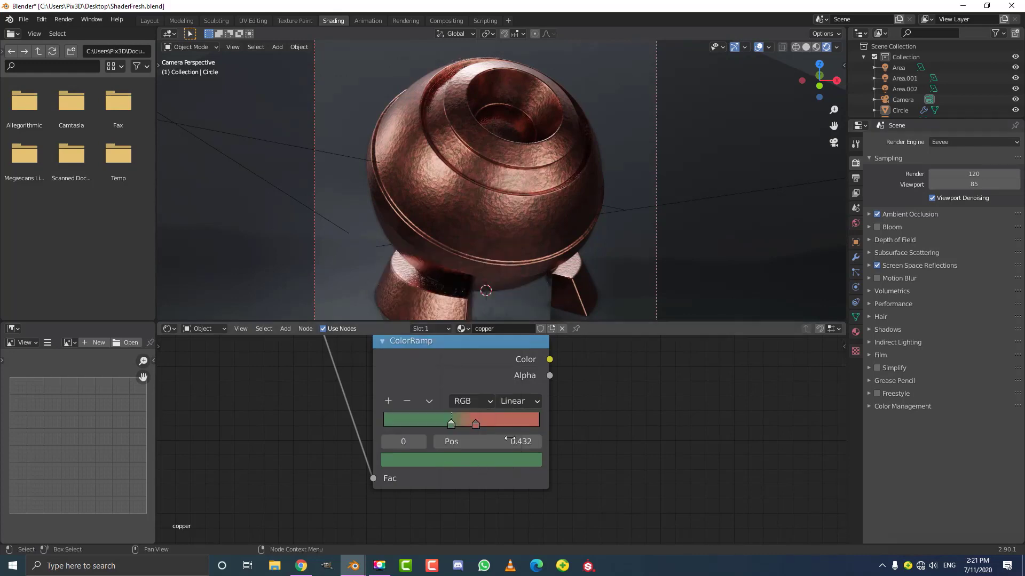
pyautogui.click(478, 425)
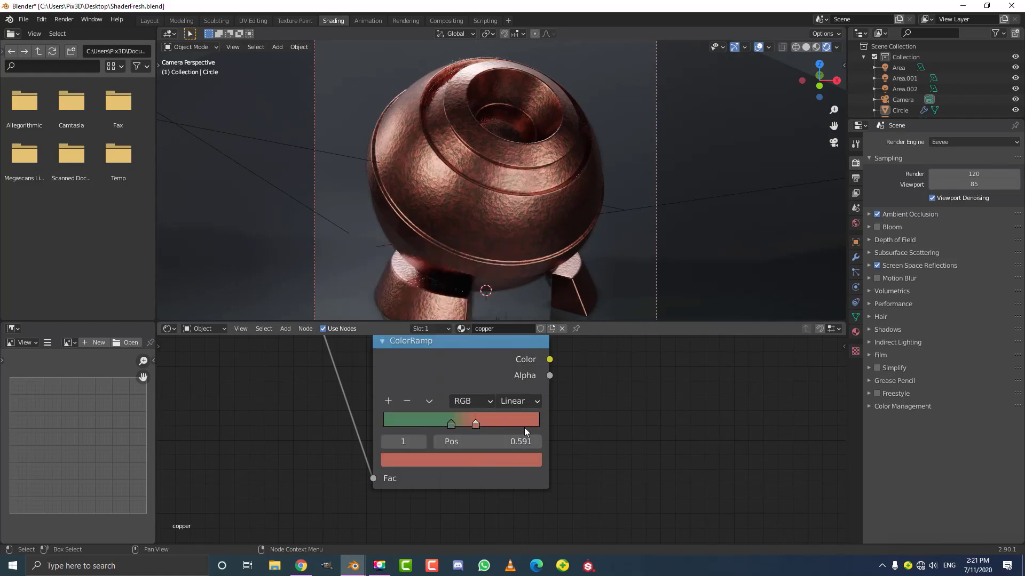
pyautogui.click(508, 461)
pyautogui.click(506, 395)
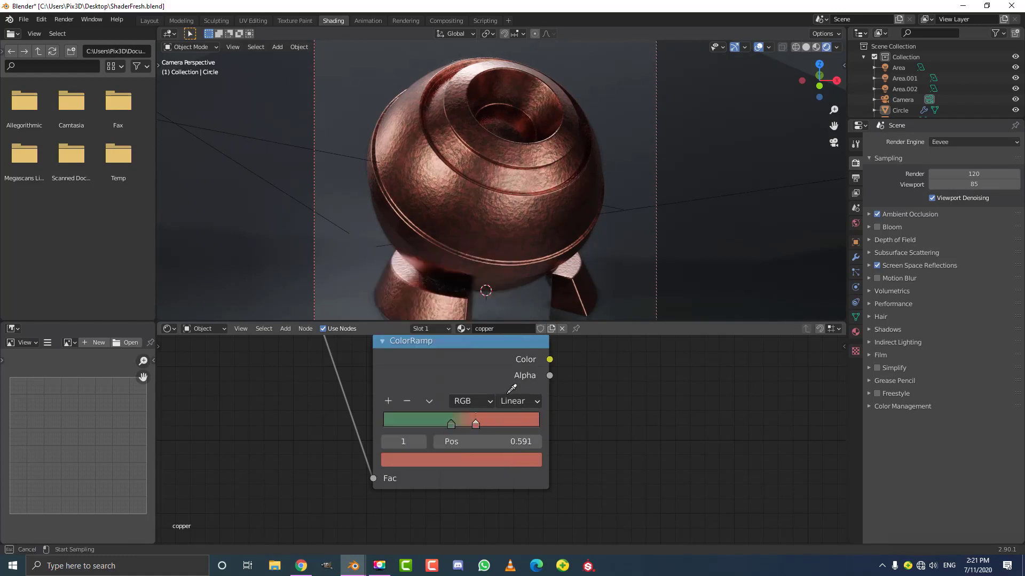
pyautogui.click(417, 420)
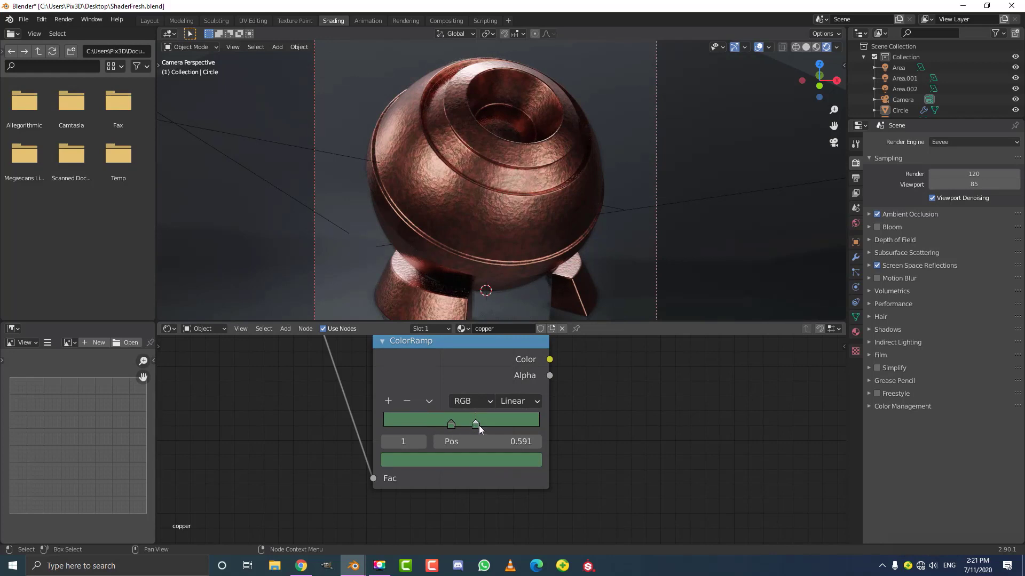
pyautogui.click(472, 461)
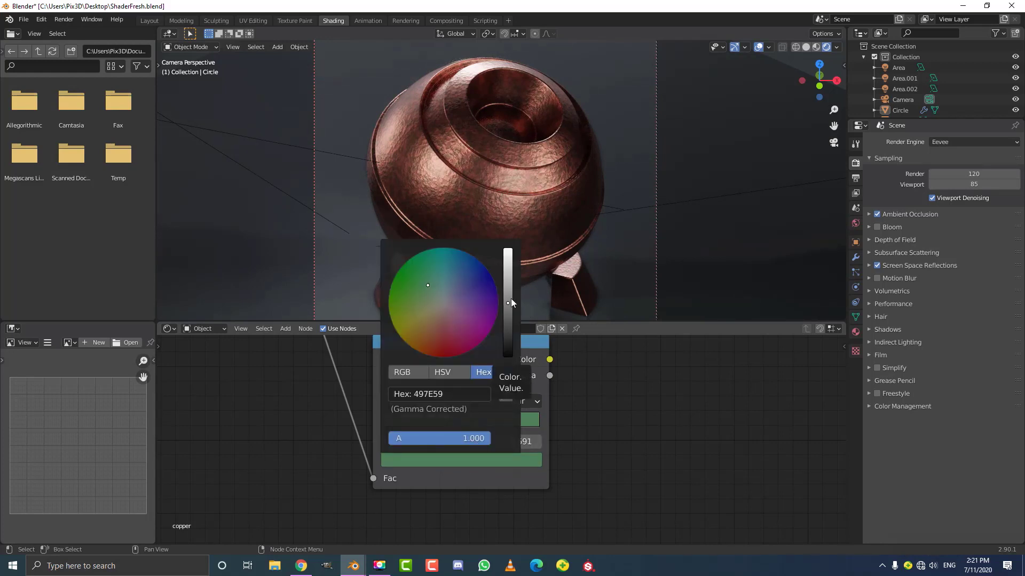
pyautogui.moveTo(511, 302); pyautogui.dragTo(507, 285)
# Link the green ColorRamp's Color output to the lower Principled BSDF's Base Color input
pyautogui.scroll(-10, 574, 434)
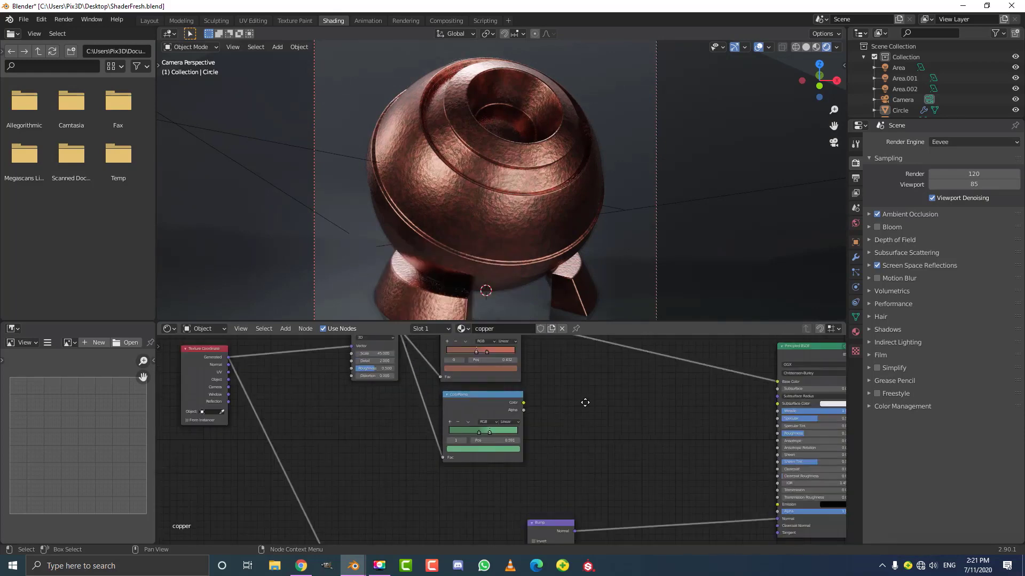
pyautogui.moveTo(555, 398); pyautogui.dragTo(421, 378, button='middle')
pyautogui.scroll(-3, 466, 409)
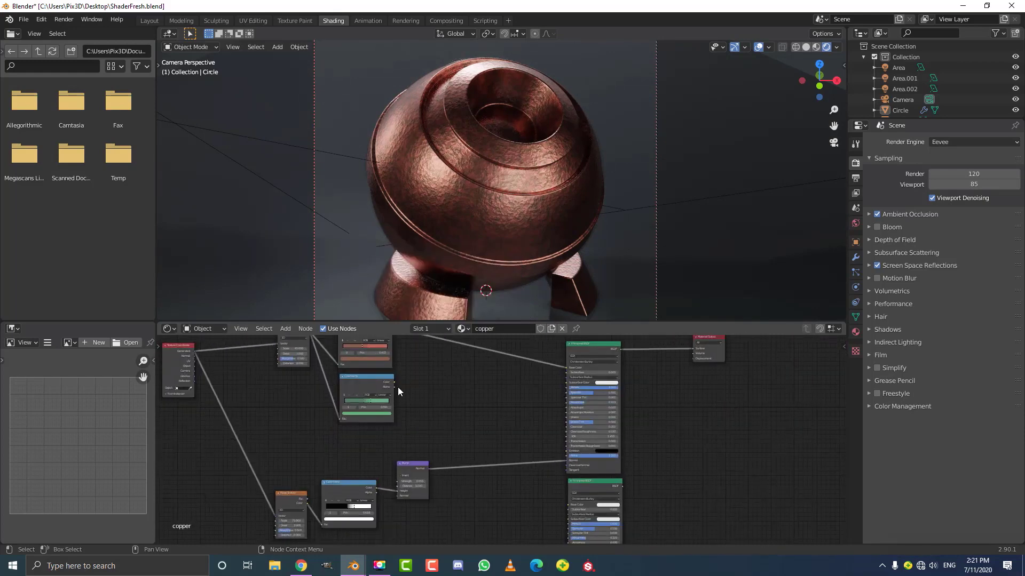
pyautogui.moveTo(394, 382); pyautogui.dragTo(566, 504)
# Link the lower Principled BSDF's output to the Material Output's Surface input in place of the upper shader
pyautogui.moveTo(668, 488); pyautogui.dragTo(640, 425, button='middle')
pyautogui.scroll(4, 640, 425)
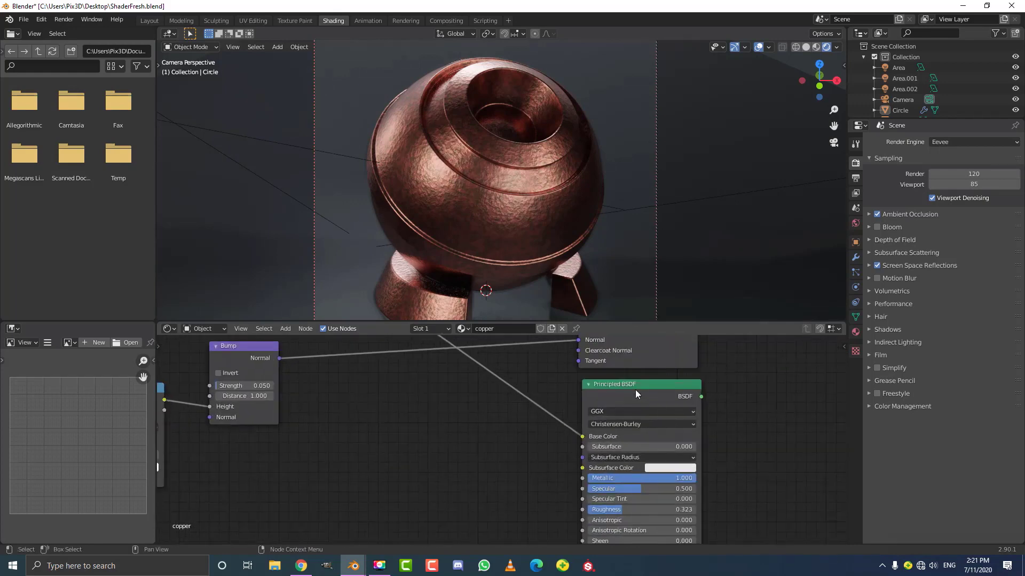
pyautogui.scroll(-5, 656, 406)
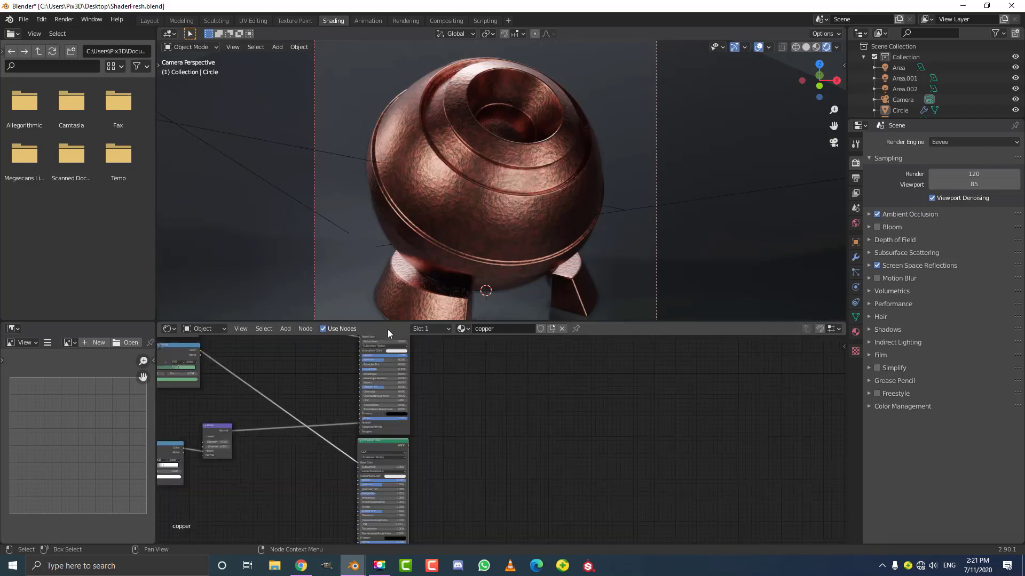
pyautogui.moveTo(449, 438); pyautogui.dragTo(443, 458, button='middle')
pyautogui.scroll(4, 491, 366)
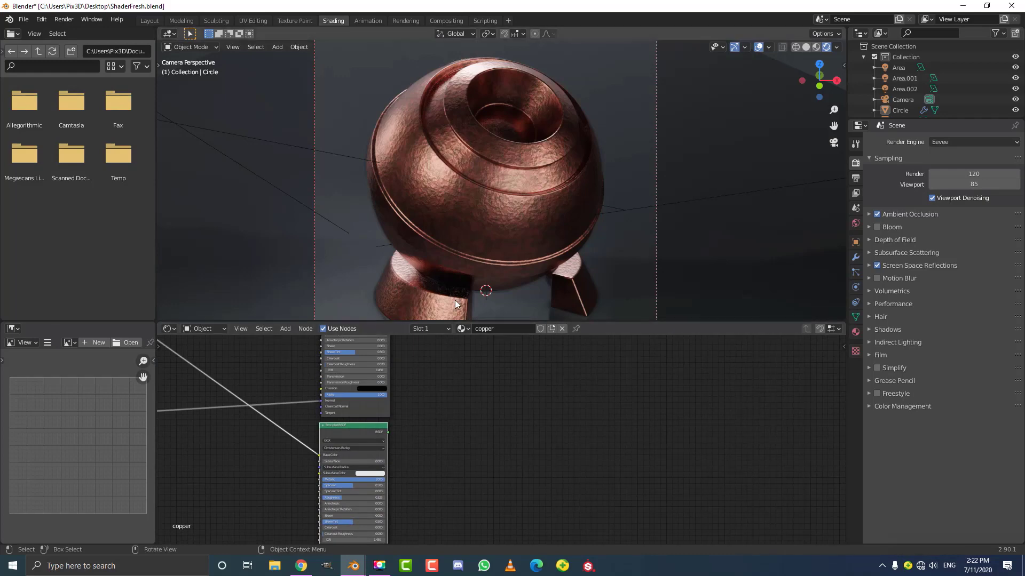
pyautogui.scroll(-1, 428, 426)
pyautogui.moveTo(434, 425); pyautogui.dragTo(352, 525, button='middle')
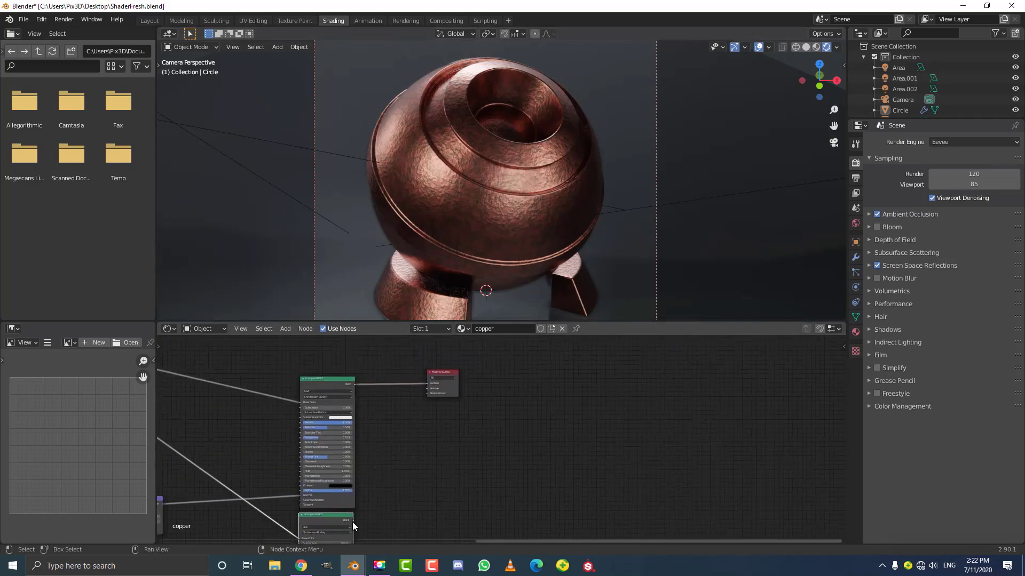
pyautogui.moveTo(353, 521); pyautogui.dragTo(427, 384)
# Enlarge the node editor area and set the lower Principled BSDF's Metallic to 0.232 and Roughness to 0.659
pyautogui.moveTo(488, 400); pyautogui.dragTo(510, 430, button='middle')
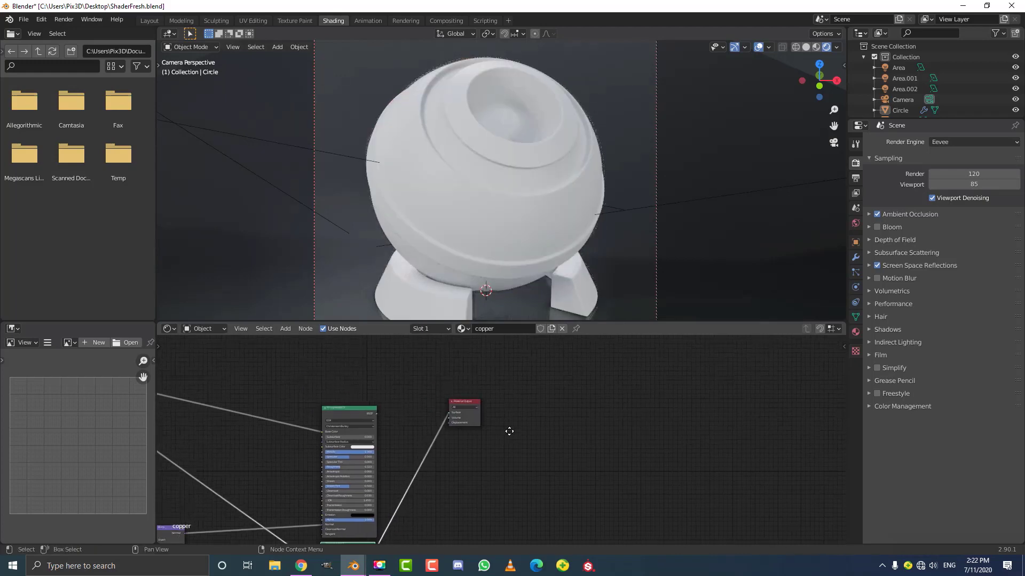
pyautogui.scroll(6, 463, 404)
pyautogui.moveTo(358, 320); pyautogui.dragTo(374, 262)
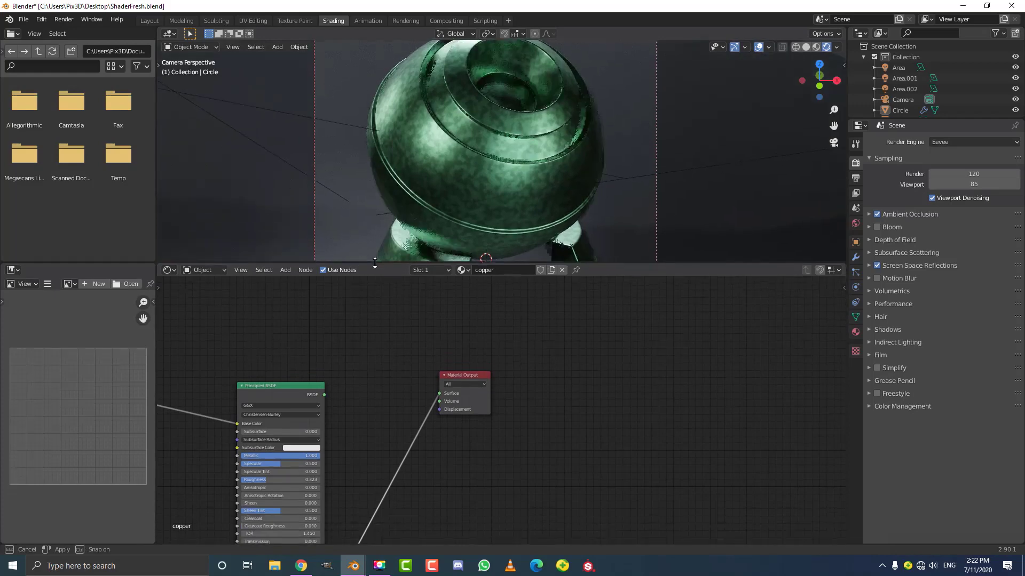
pyautogui.scroll(3, 465, 69)
pyautogui.moveTo(427, 385); pyautogui.dragTo(539, 313, button='middle')
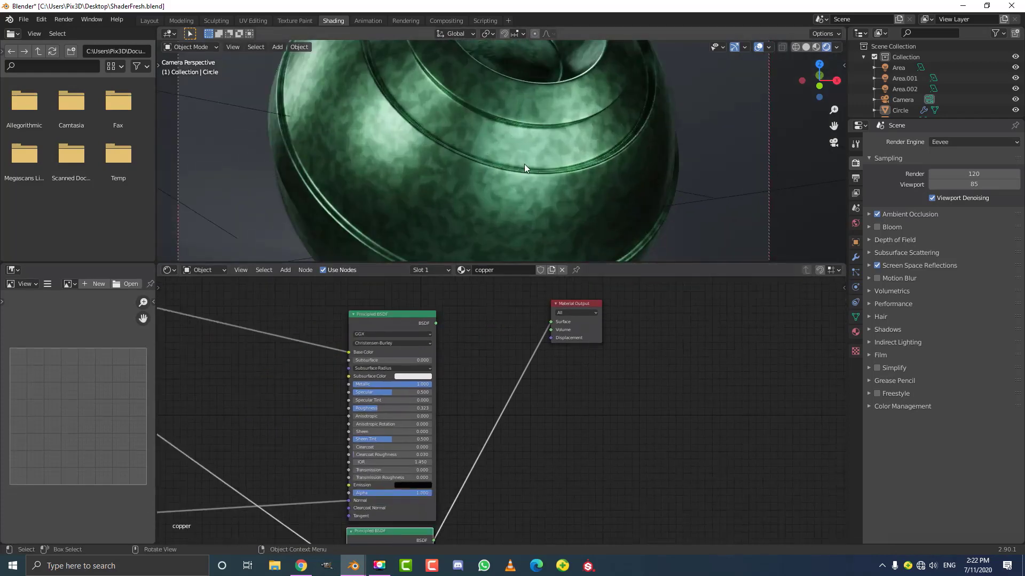
pyautogui.moveTo(471, 451); pyautogui.dragTo(479, 254, button='middle')
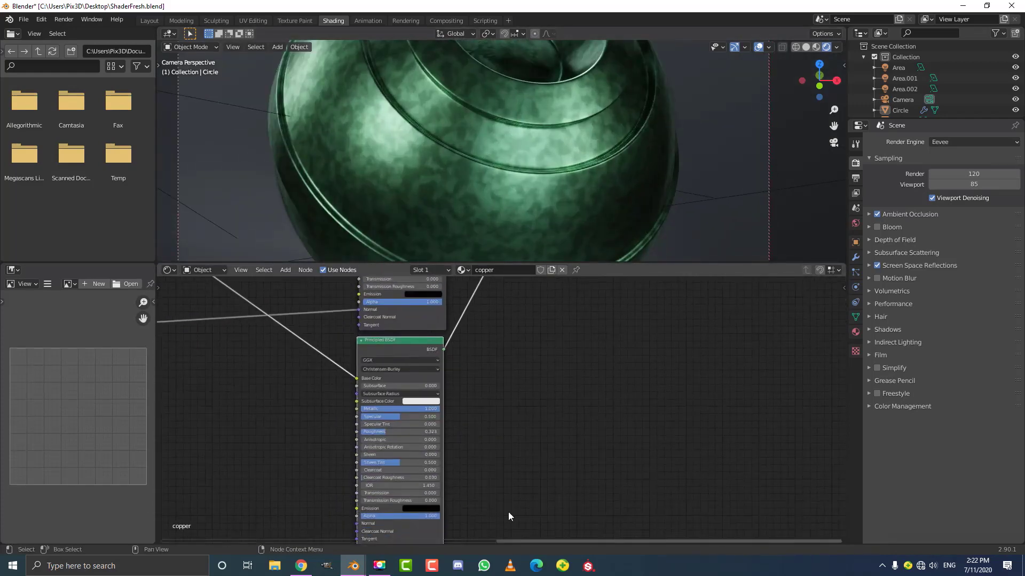
pyautogui.scroll(4, 498, 414)
pyautogui.scroll(2, 414, 425)
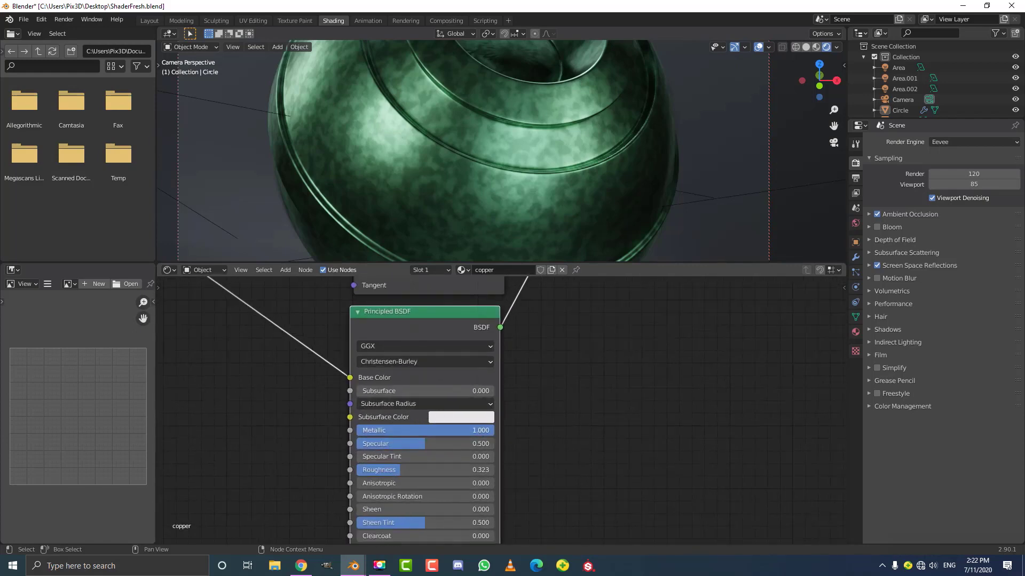
pyautogui.moveTo(433, 431); pyautogui.dragTo(389, 431)
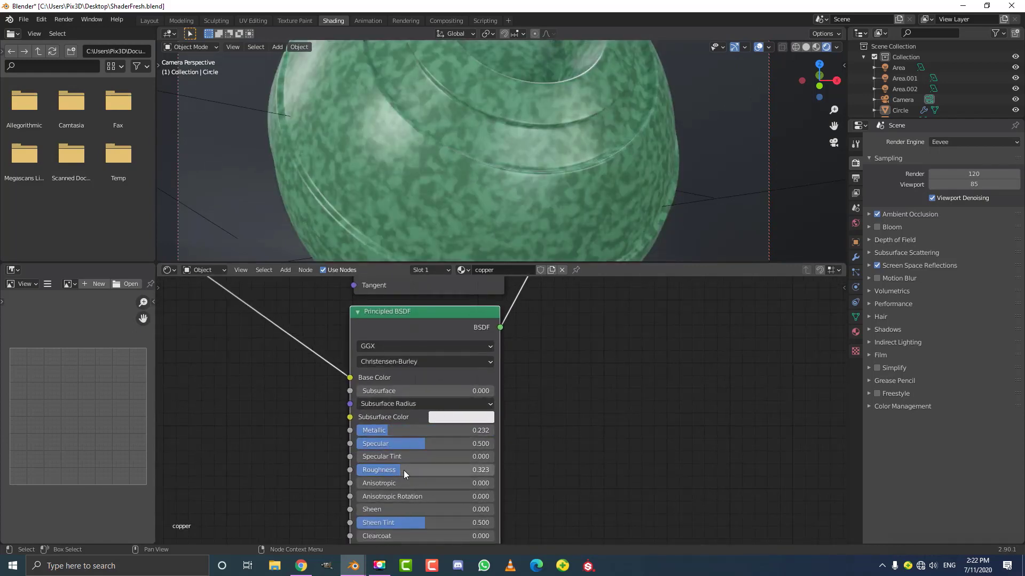
pyautogui.moveTo(404, 469); pyautogui.dragTo(450, 469)
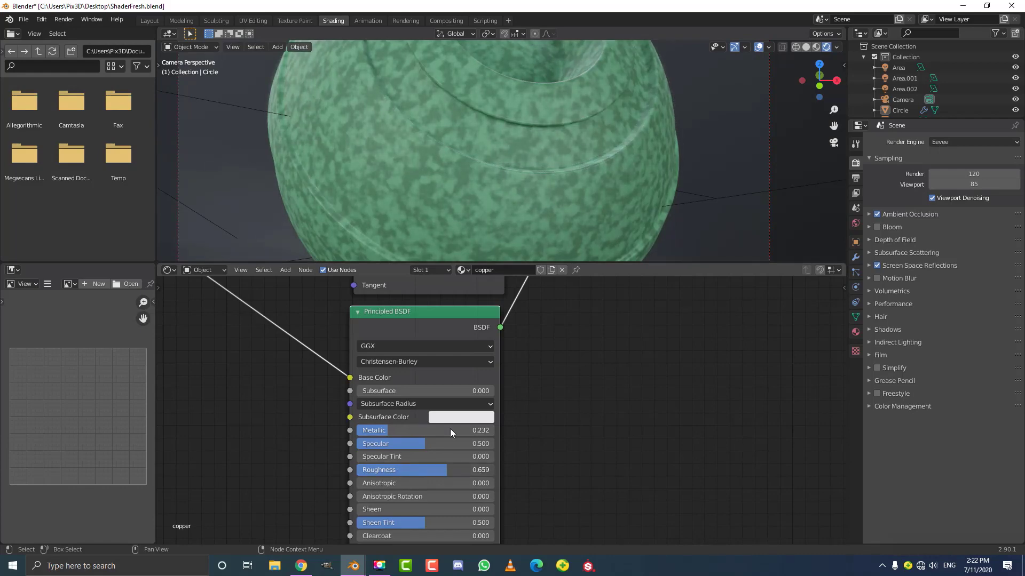
# Add a Mix Shader node between the Principled BSDF nodes and the Material Output, slightly below the output
pyautogui.scroll(-5, 527, 136)
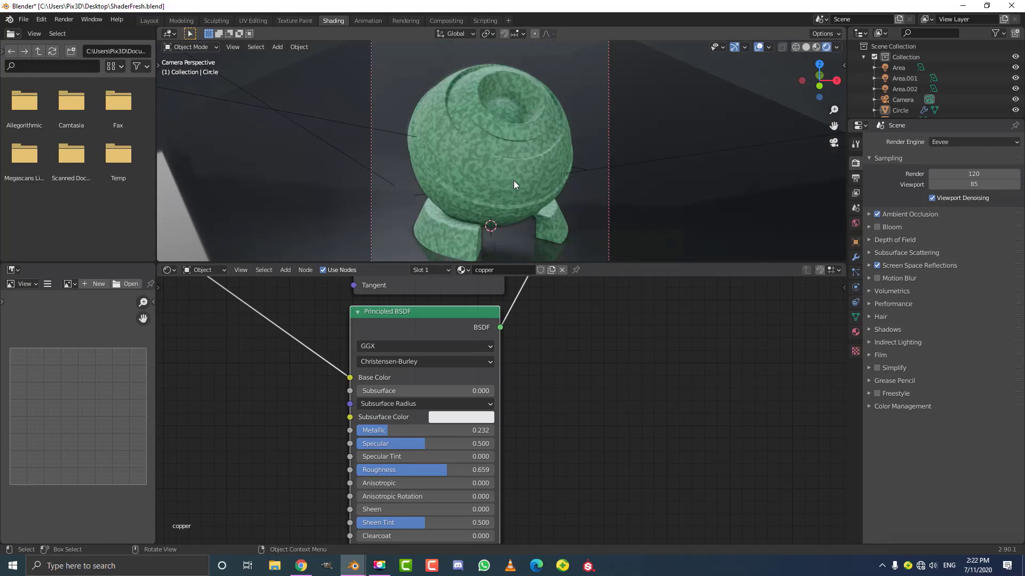
pyautogui.scroll(-5, 531, 386)
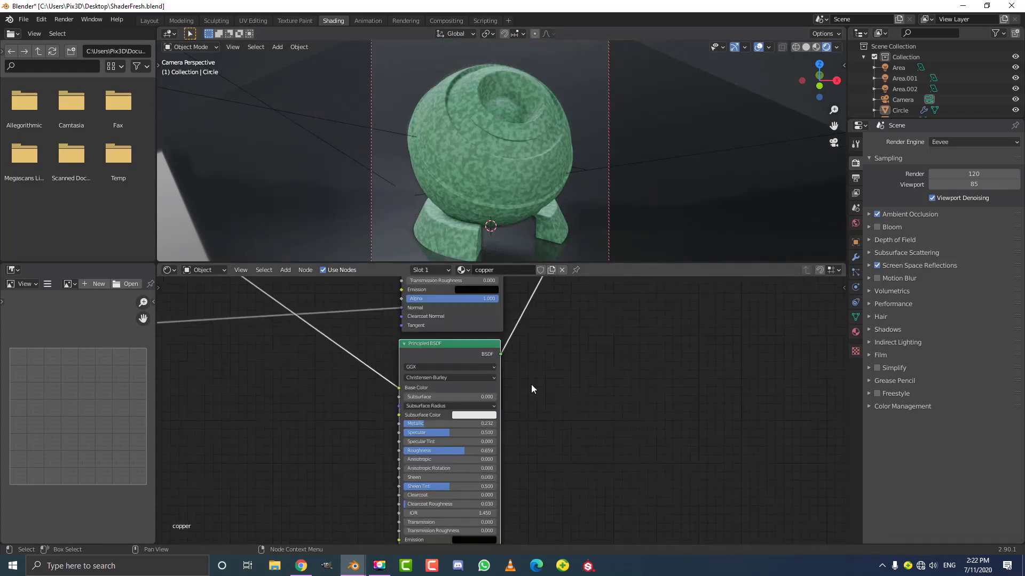
pyautogui.moveTo(540, 331); pyautogui.dragTo(403, 473, button='middle')
pyautogui.scroll(-4, 429, 382)
pyautogui.scroll(-5, 433, 381)
pyautogui.moveTo(425, 358); pyautogui.dragTo(447, 362, button='middle')
pyautogui.scroll(1, 384, 398)
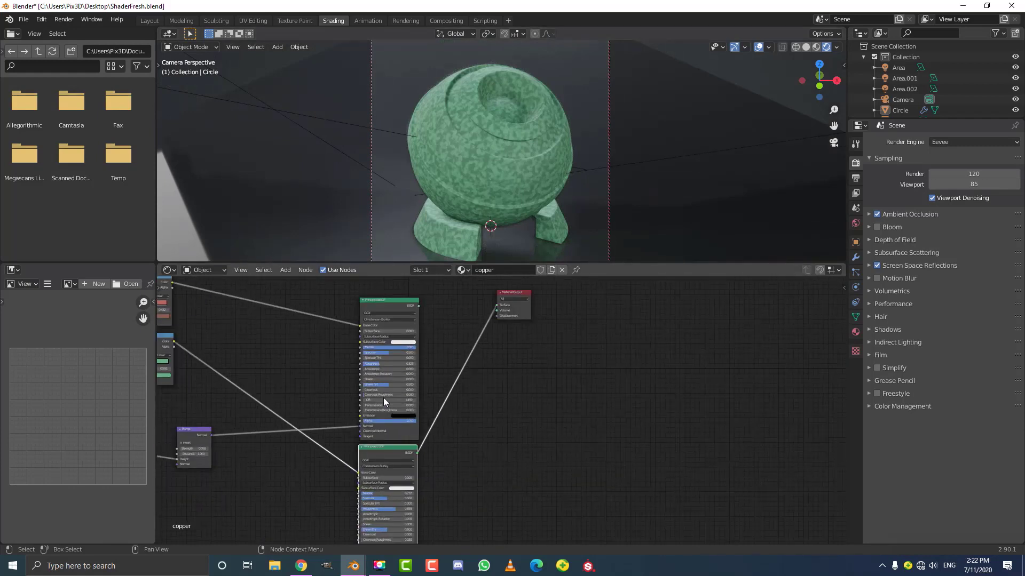
pyautogui.hotkey('shift', 'a')
pyautogui.click(494, 341)
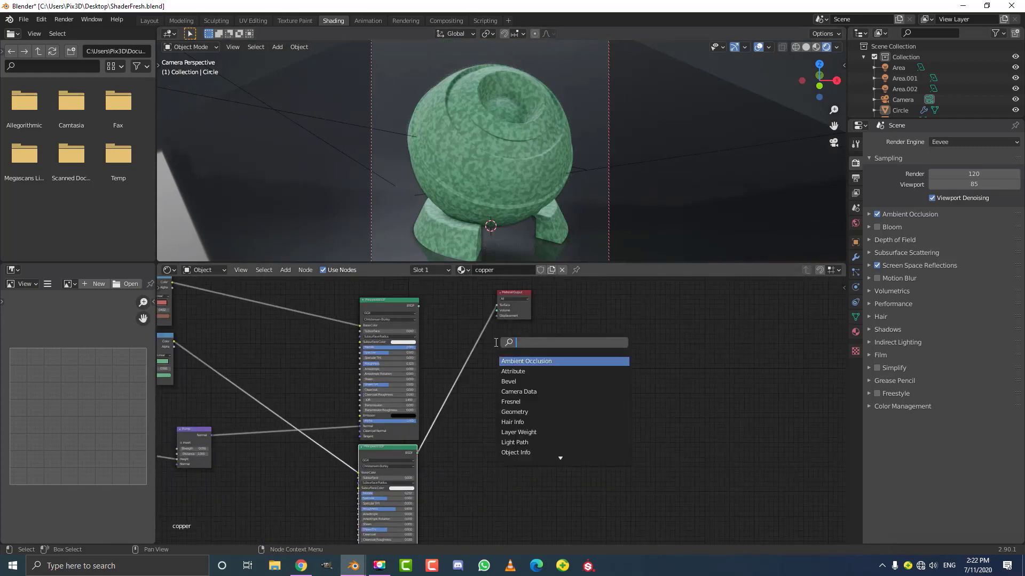
pyautogui.write('mi')
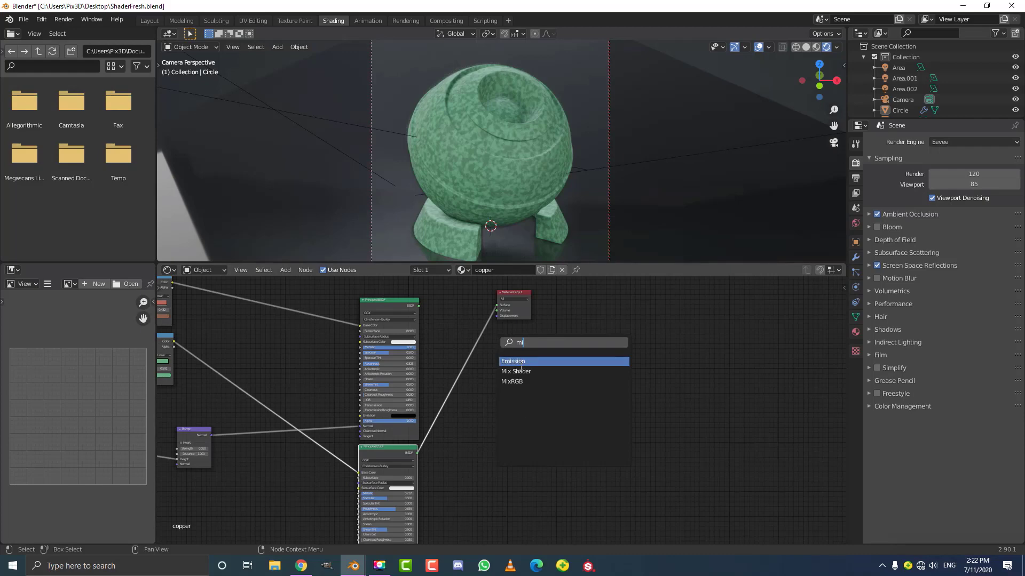
pyautogui.click(522, 370)
pyautogui.click(482, 430)
# Link the lower Principled BSDF's output to the Mix Shader's first Shader input
pyautogui.moveTo(466, 439); pyautogui.dragTo(452, 426, button='middle')
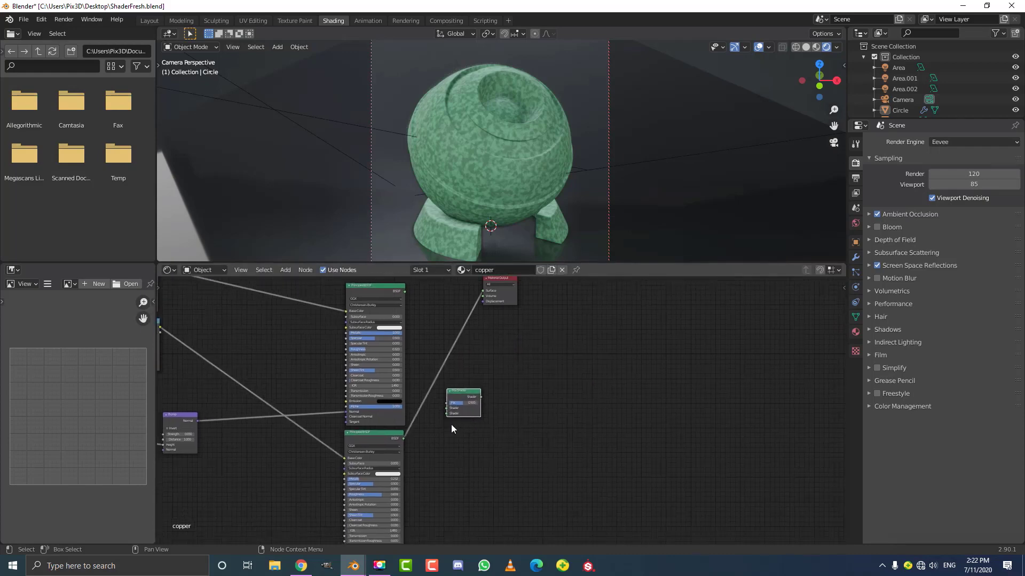
pyautogui.scroll(6, 451, 427)
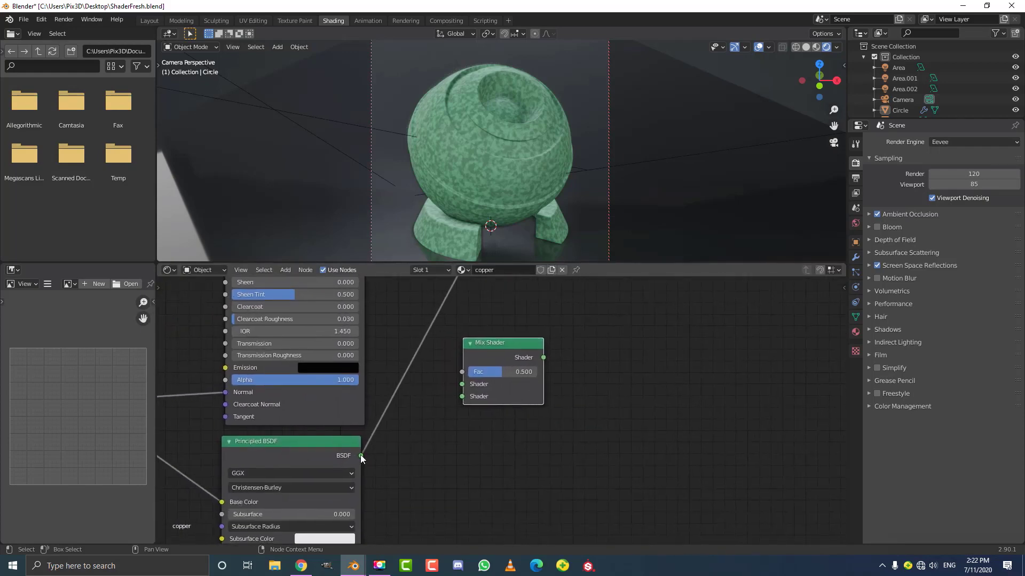
pyautogui.moveTo(361, 455); pyautogui.dragTo(474, 393)
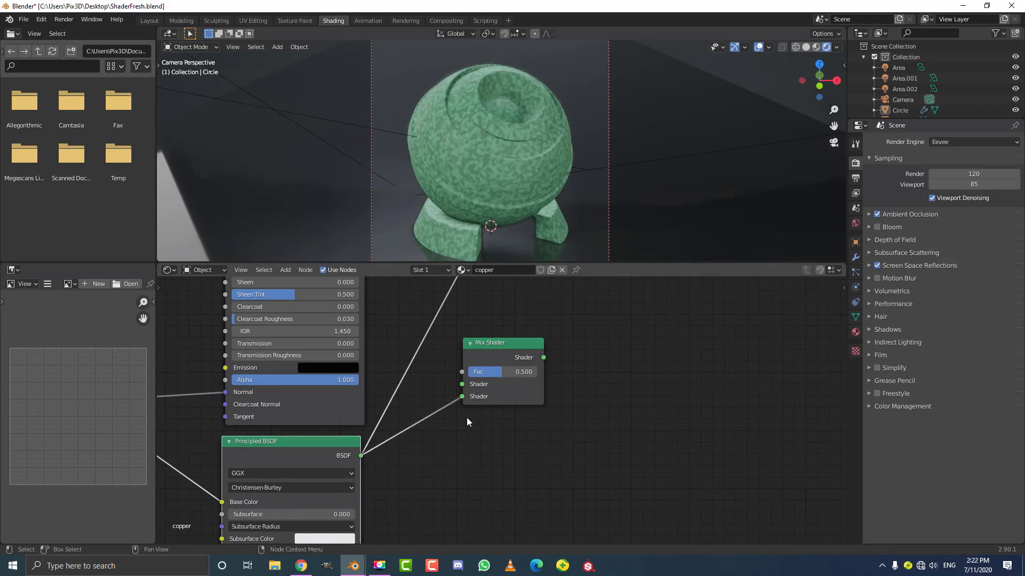
pyautogui.scroll(2, 457, 398)
pyautogui.moveTo(455, 394); pyautogui.dragTo(456, 381)
# Link the upper copper Principled BSDF's output to the Mix Shader's second Shader input
pyautogui.scroll(-6, 467, 441)
pyautogui.scroll(-6, 465, 442)
pyautogui.moveTo(442, 358); pyautogui.dragTo(432, 425, button='middle')
pyautogui.scroll(3, 433, 425)
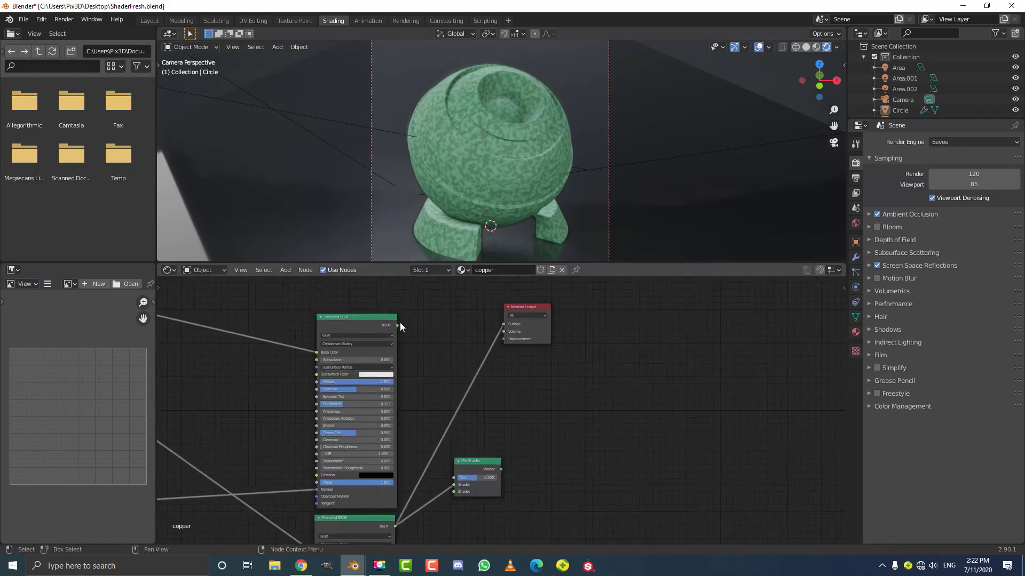
pyautogui.moveTo(398, 325); pyautogui.dragTo(454, 493)
# Link the Mix Shader's output to the Material Output's Surface input and inspect the blended material on the shader ball
pyautogui.moveTo(549, 483); pyautogui.dragTo(368, 470, button='middle')
pyautogui.scroll(1, 368, 470)
pyautogui.moveTo(365, 471); pyautogui.dragTo(487, 378)
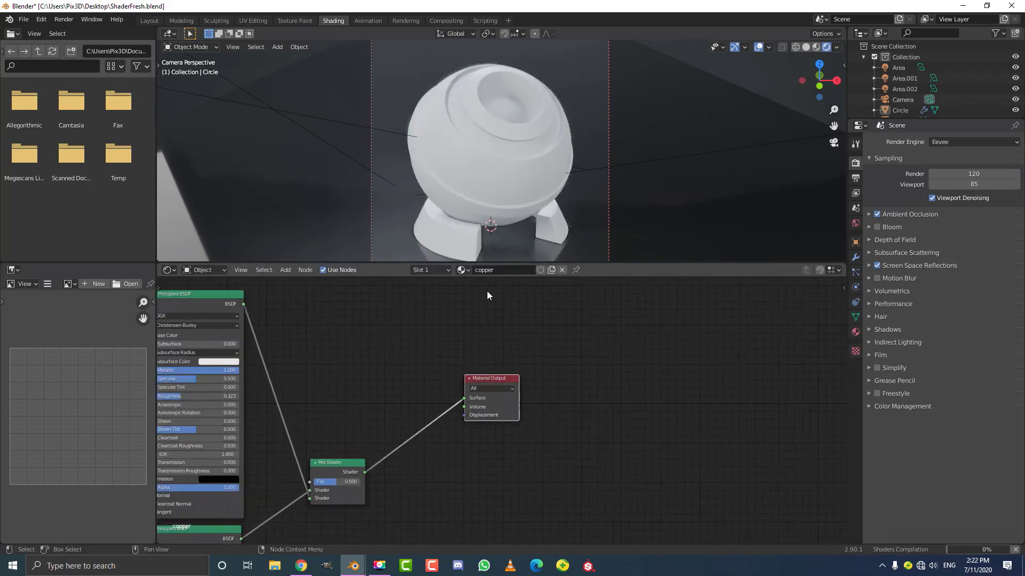
pyautogui.scroll(2, 504, 136)
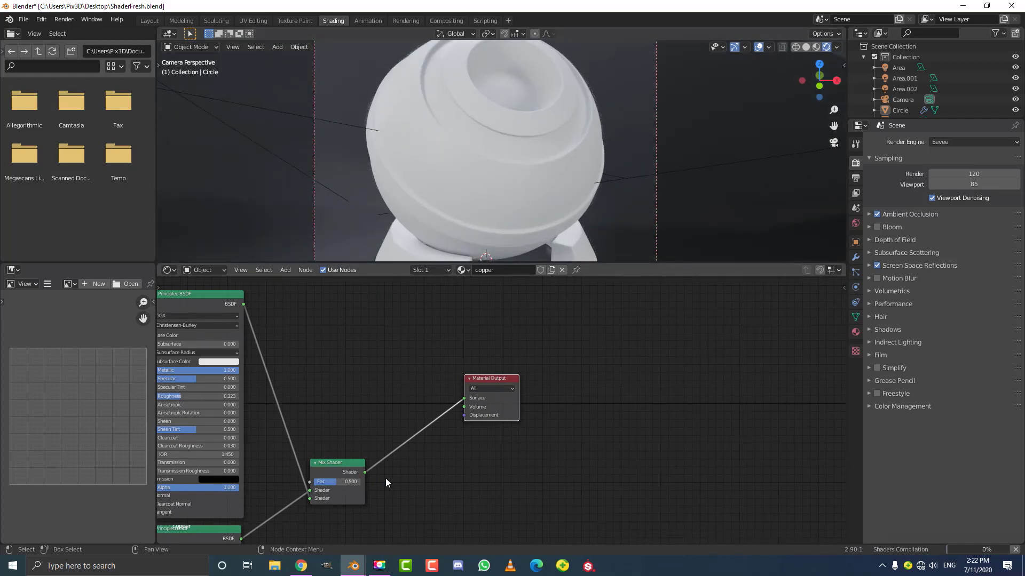
pyautogui.moveTo(392, 473); pyautogui.dragTo(516, 340, button='middle')
pyautogui.scroll(4, 516, 340)
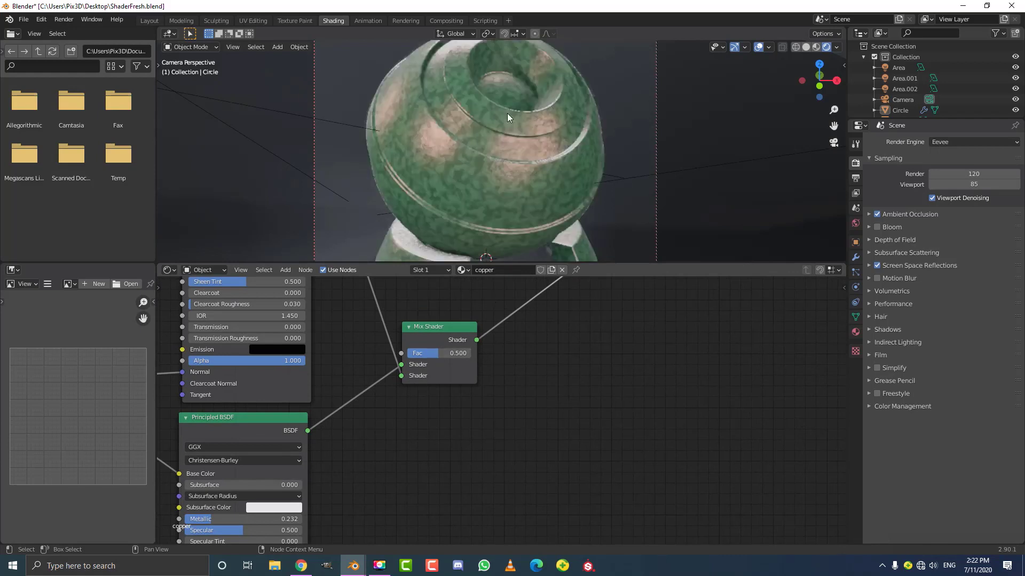
pyautogui.scroll(-2, 507, 113)
pyautogui.scroll(1, 555, 124)
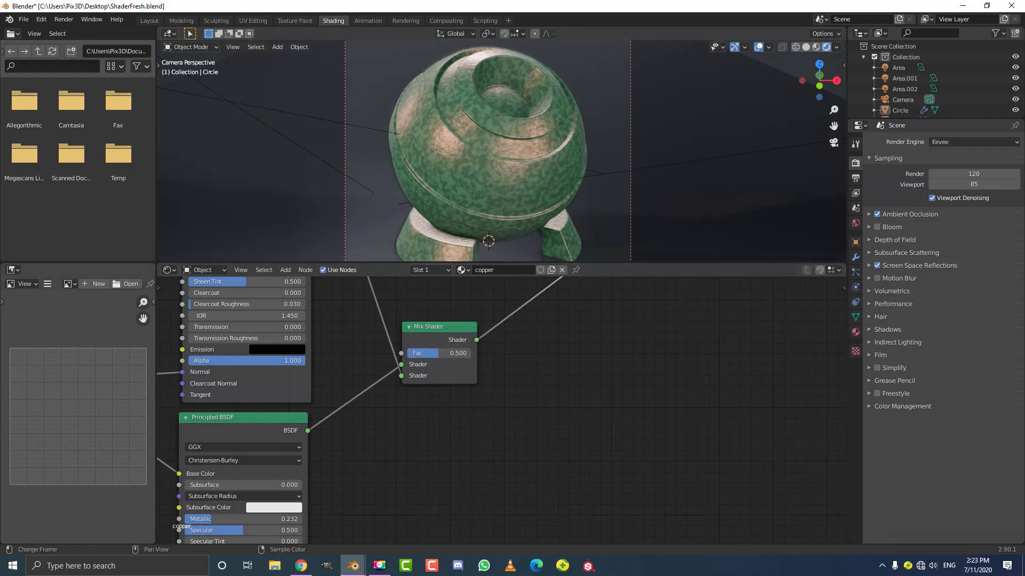
# Duplicate the Noise Texture that feeds the two colour ramps and place the unlinked copy above the copper ColorRamp
pyautogui.moveTo(364, 366); pyautogui.dragTo(416, 464, button='middle')
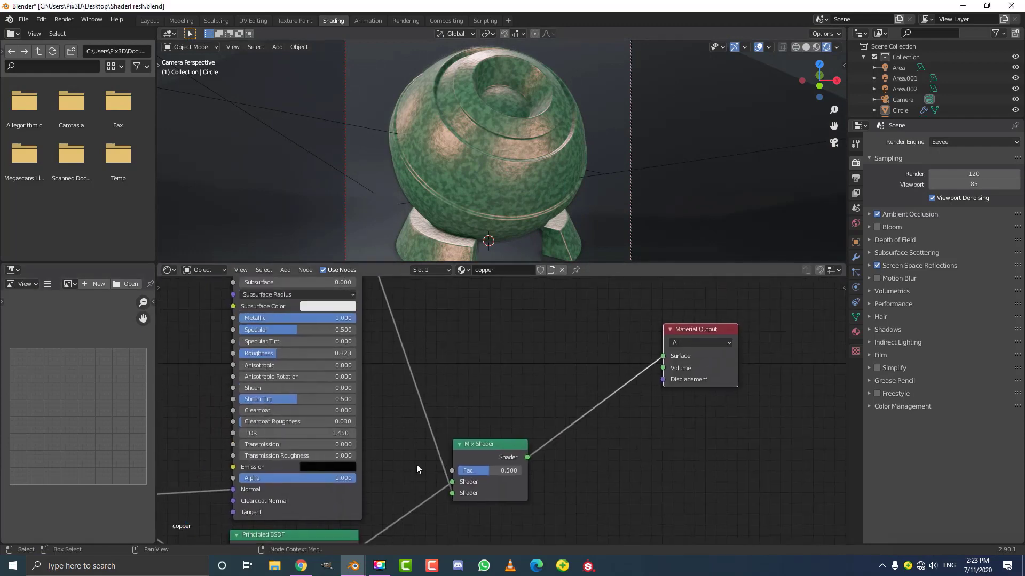
pyautogui.scroll(-3, 374, 437)
pyautogui.moveTo(329, 411); pyautogui.dragTo(444, 384, button='middle')
pyautogui.scroll(-1, 395, 387)
pyautogui.moveTo(378, 388); pyautogui.dragTo(431, 464, button='middle')
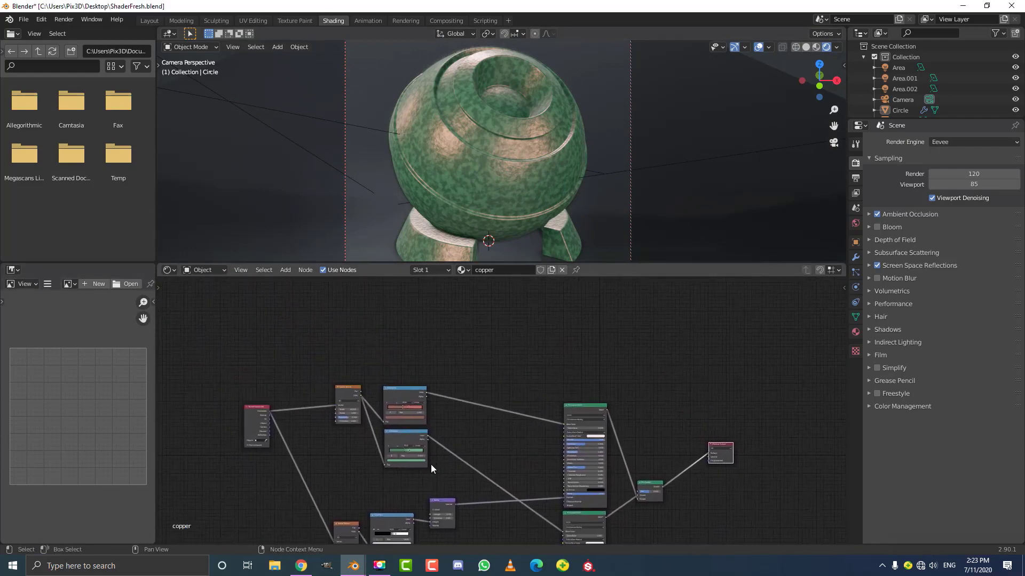
pyautogui.scroll(3, 430, 463)
pyautogui.moveTo(258, 398); pyautogui.dragTo(401, 397, button='middle')
pyautogui.scroll(1, 372, 417)
pyautogui.click(367, 393)
pyautogui.scroll(3, 360, 396)
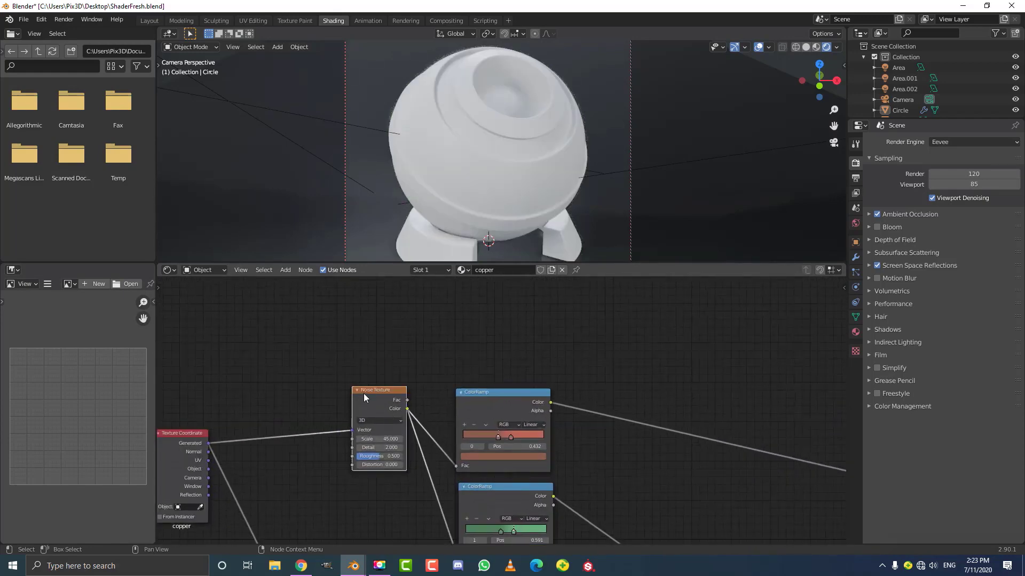
pyautogui.scroll(-1, 366, 399)
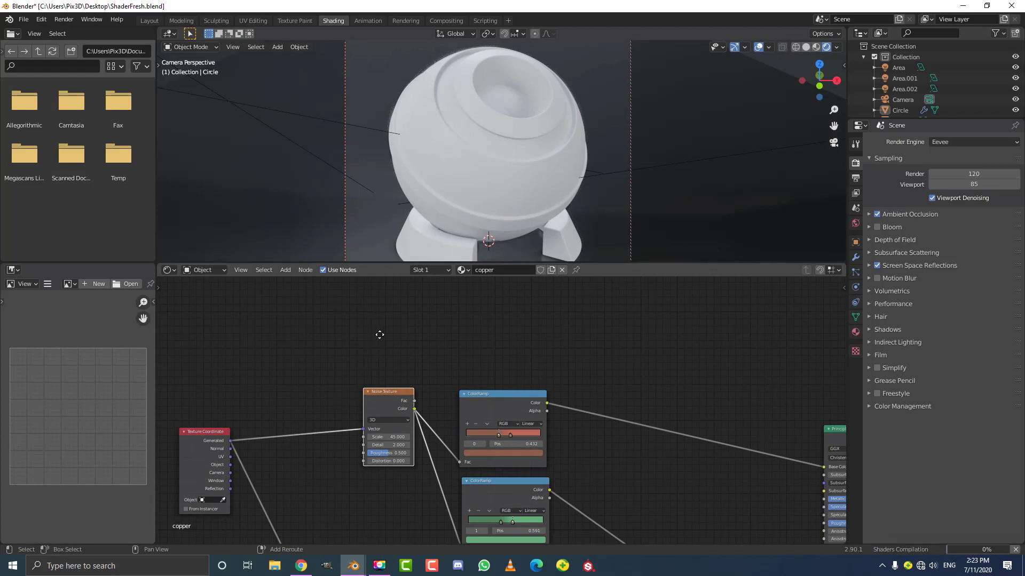
pyautogui.hotkey('shift', 'd')
pyautogui.click(318, 342)
pyautogui.moveTo(283, 364); pyautogui.dragTo(360, 431)
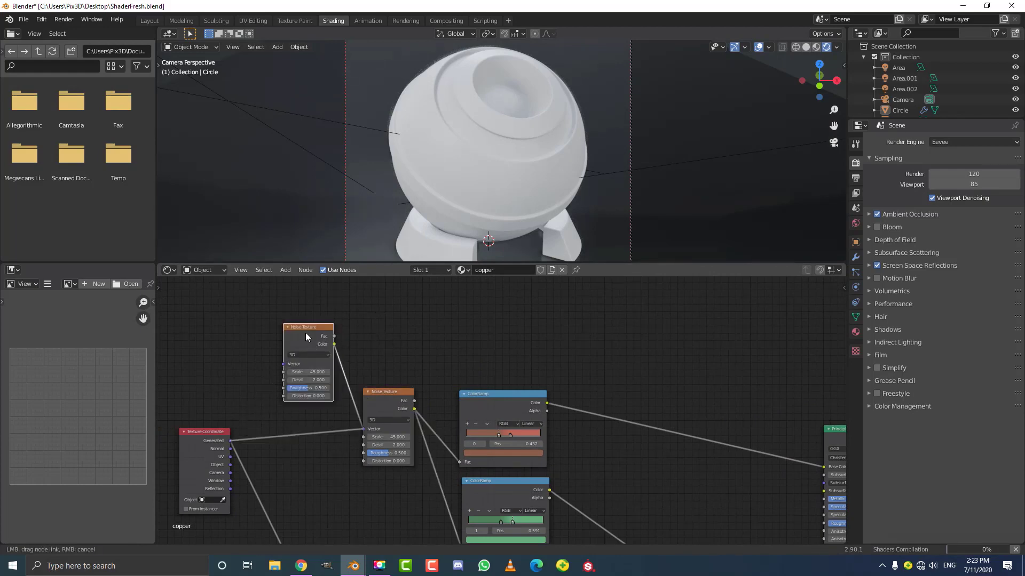
pyautogui.moveTo(357, 419); pyautogui.dragTo(557, 287)
# Add a ColorRamp node beside the duplicated Noise Texture and link the noise's Color output to its Fac input
pyautogui.moveTo(557, 287); pyautogui.dragTo(449, 322, button='middle')
pyautogui.hotkey('shift', 'a')
pyautogui.write('colo')
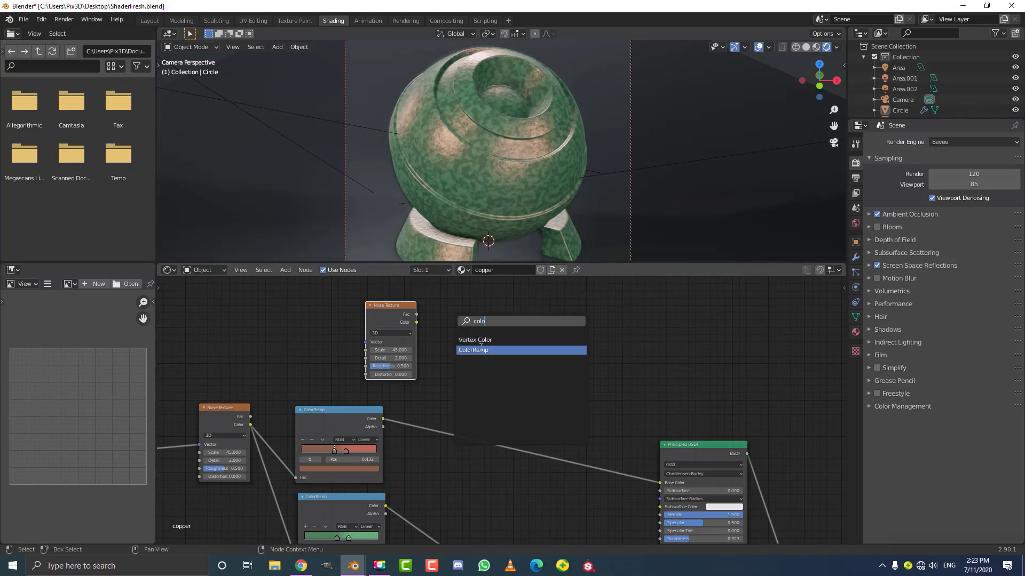
pyautogui.click(473, 350)
pyautogui.click(473, 350)
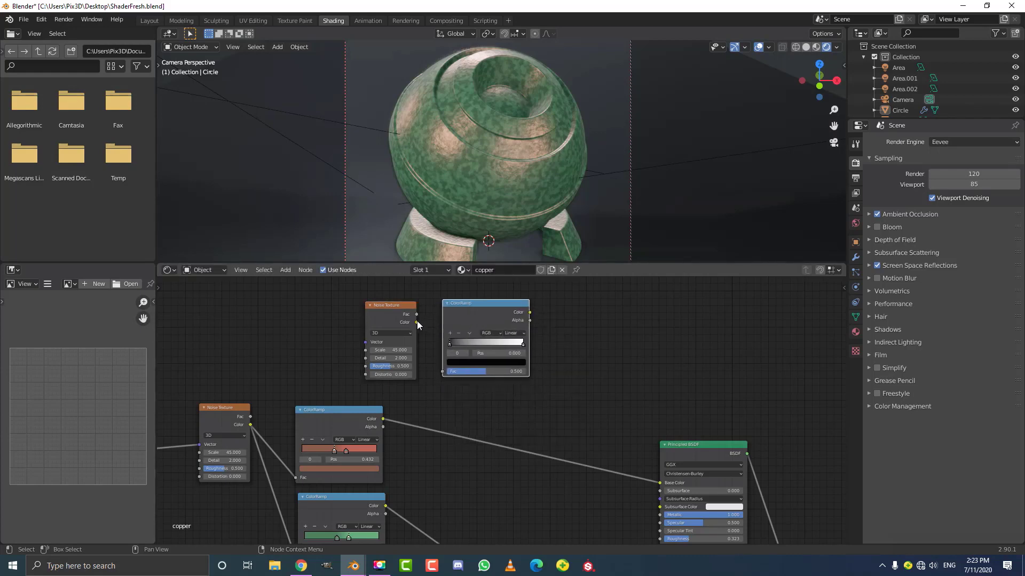
pyautogui.moveTo(417, 322); pyautogui.dragTo(442, 371)
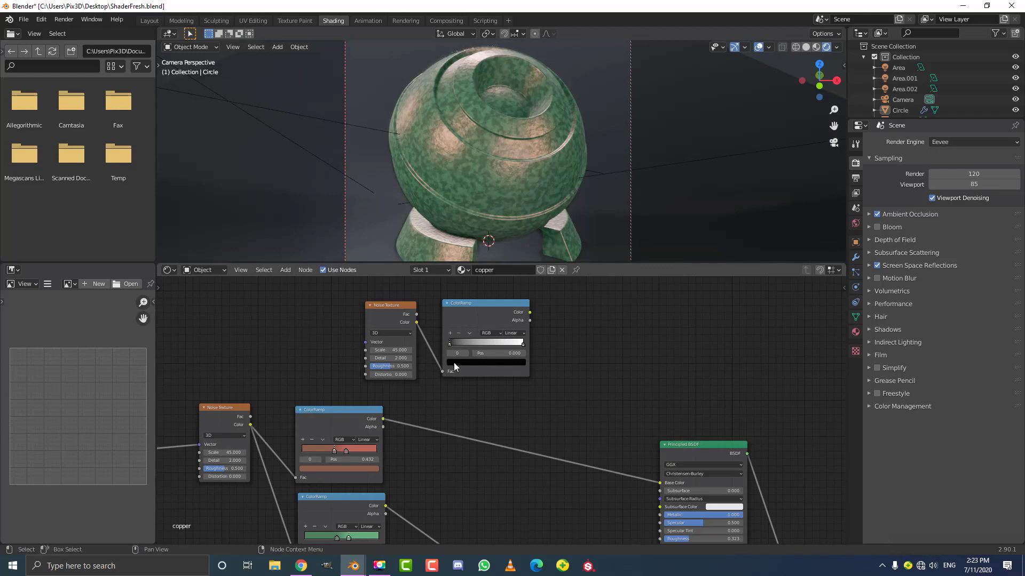
# Link the new ColorRamp's Color to the Material Output's Surface to preview the mask, and move the output node up
pyautogui.scroll(-2, 515, 366)
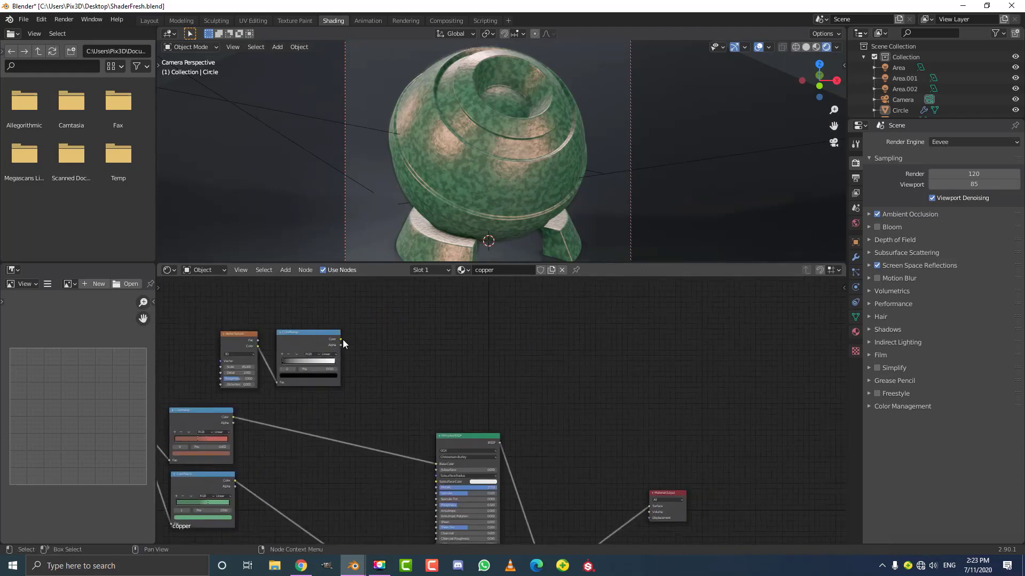
pyautogui.moveTo(342, 340); pyautogui.dragTo(649, 507)
pyautogui.moveTo(662, 492); pyautogui.dragTo(626, 404)
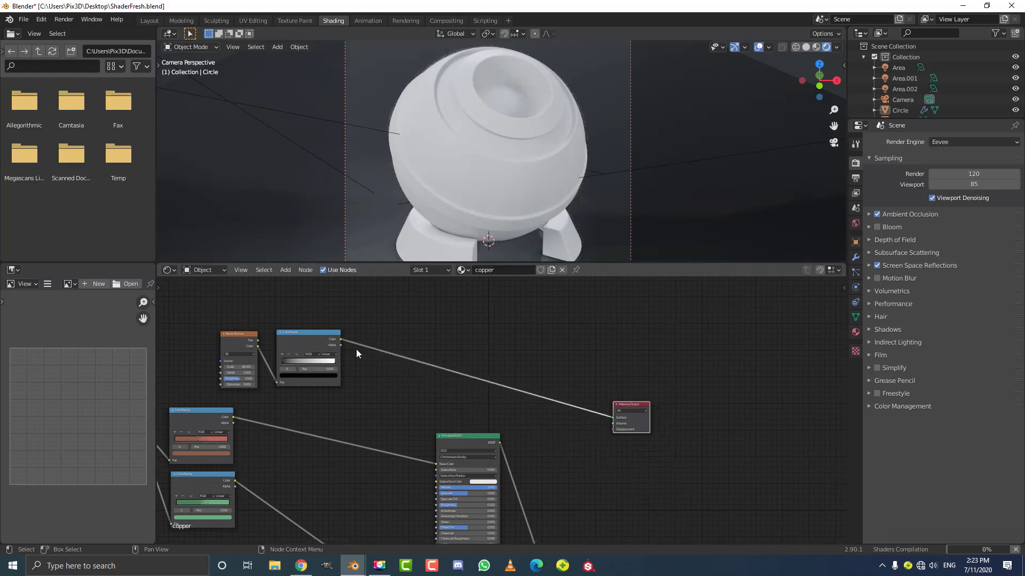
# Reverse the mask ColorRamp's stops, with the white stop at 0.509 and the black stop just beyond it
pyautogui.scroll(3, 356, 349)
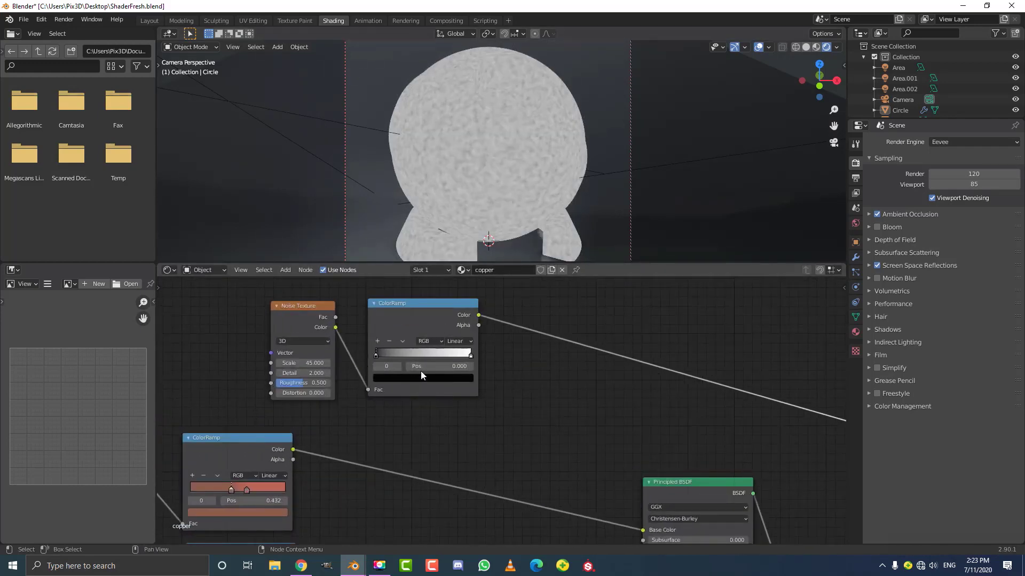
pyautogui.scroll(2, 421, 374)
pyautogui.moveTo(458, 336); pyautogui.dragTo(397, 334)
pyautogui.scroll(2, 226, 398)
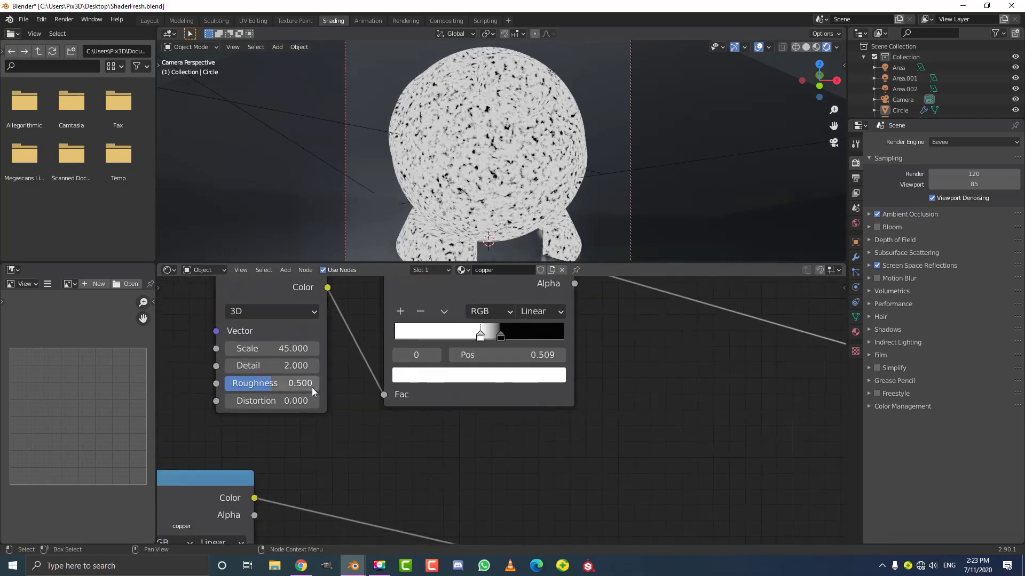
# Set the mask Noise Texture's Scale to 5 and its Detail to 6.7
pyautogui.doubleClick(236, 345)
pyautogui.write('5')
pyautogui.press('Return')
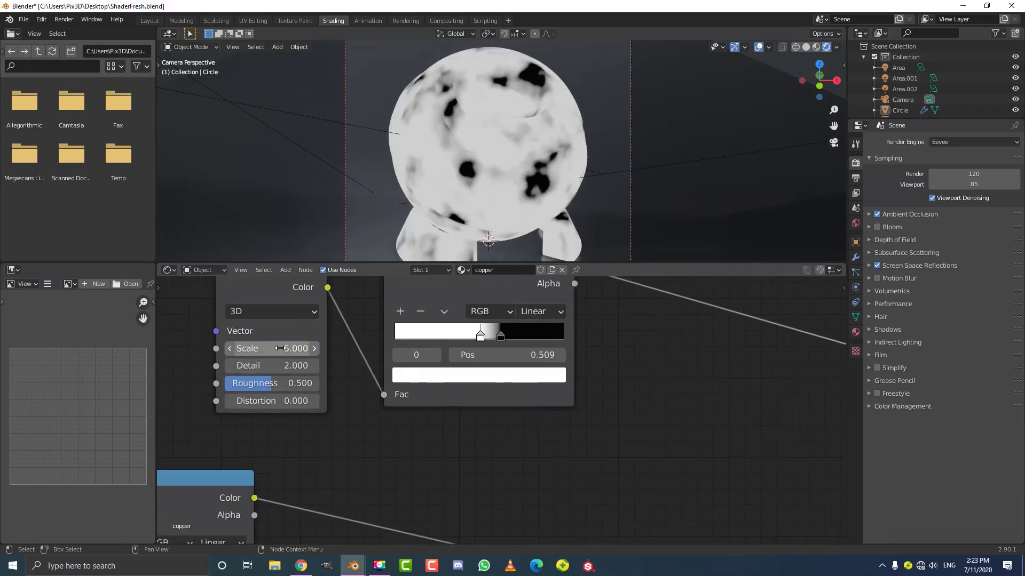
pyautogui.moveTo(254, 366); pyautogui.dragTo(279, 365)
# Sharpen the mask by moving the ColorRamp's white stop to 0.541, and inspect the pattern on the shader ball
pyautogui.scroll(4, 502, 410)
pyautogui.scroll(1, 512, 329)
pyautogui.moveTo(502, 368); pyautogui.dragTo(479, 369)
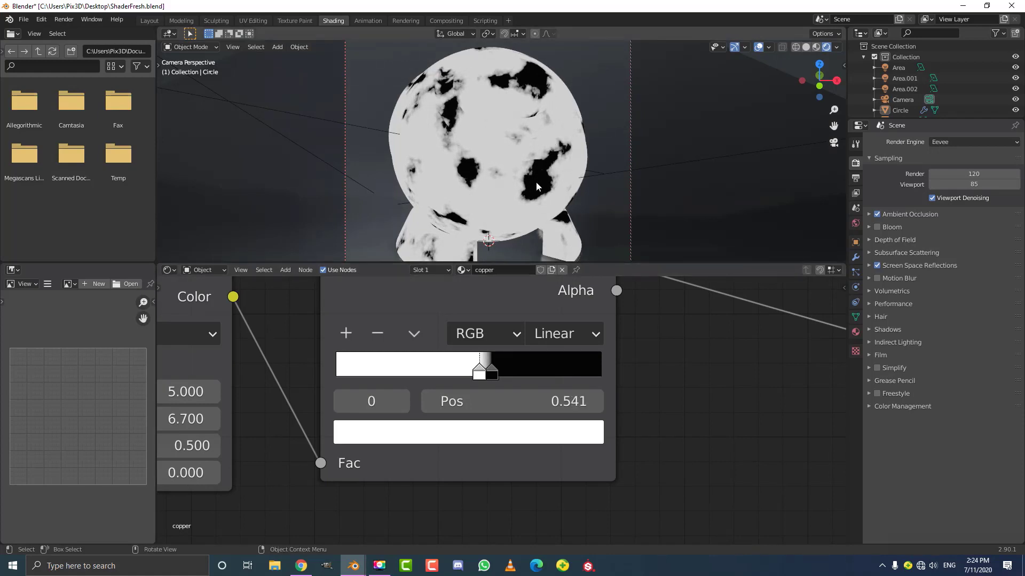
pyautogui.scroll(2, 538, 181)
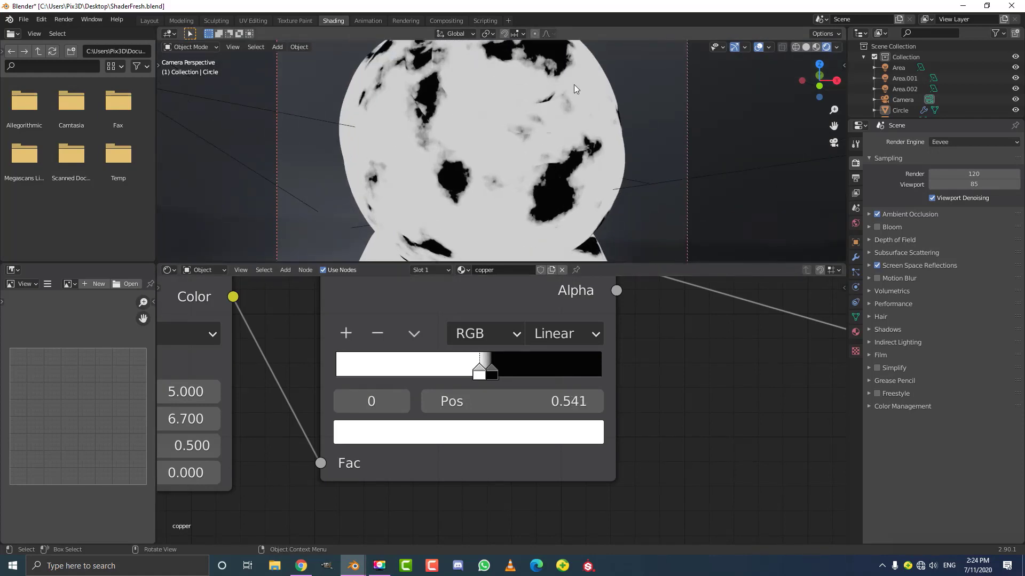
pyautogui.scroll(-2, 493, 128)
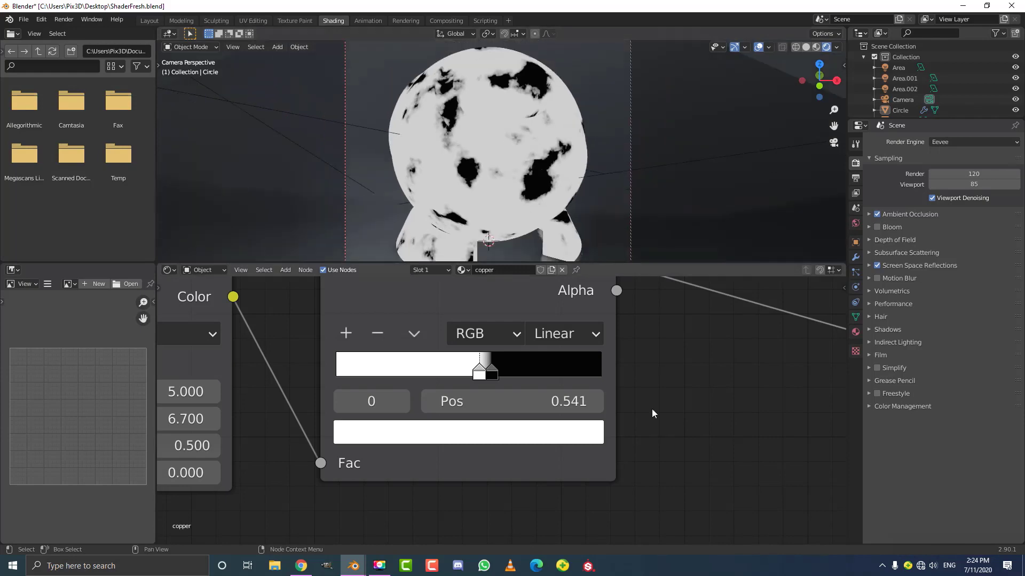
# Move the Mix Shader node up beside the copper Principled BSDF, below the Material Output
pyautogui.scroll(-10, 652, 409)
pyautogui.moveTo(649, 443); pyautogui.dragTo(467, 357, button='middle')
pyautogui.scroll(-6, 466, 357)
pyautogui.moveTo(533, 362); pyautogui.dragTo(404, 302, button='middle')
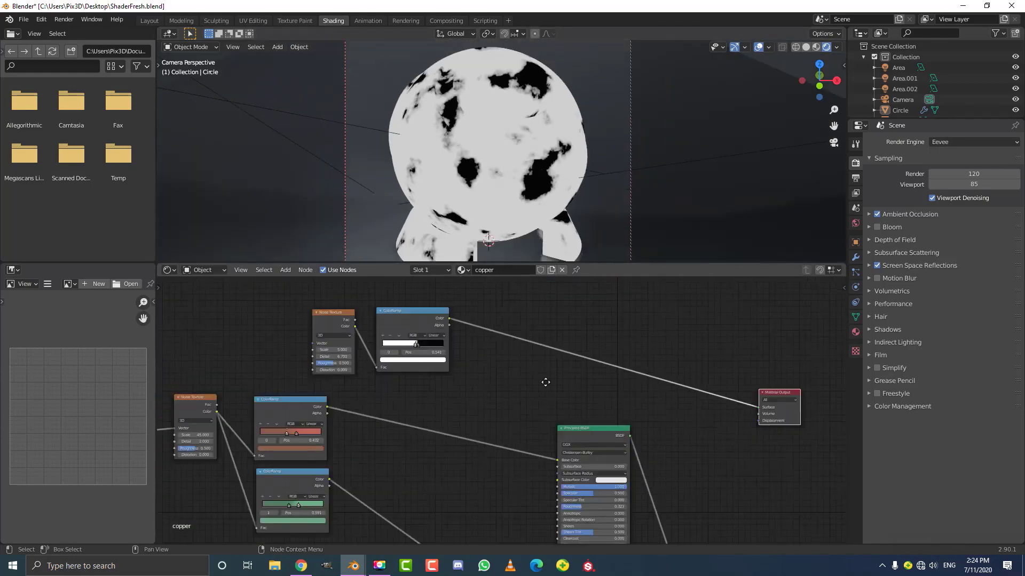
pyautogui.scroll(-4, 410, 309)
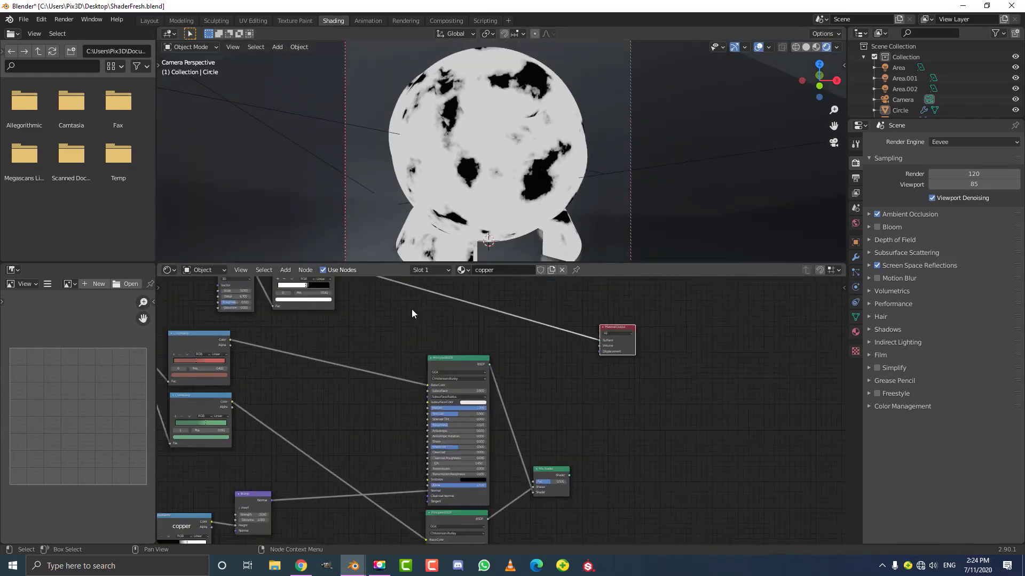
pyautogui.moveTo(542, 461); pyautogui.dragTo(545, 392)
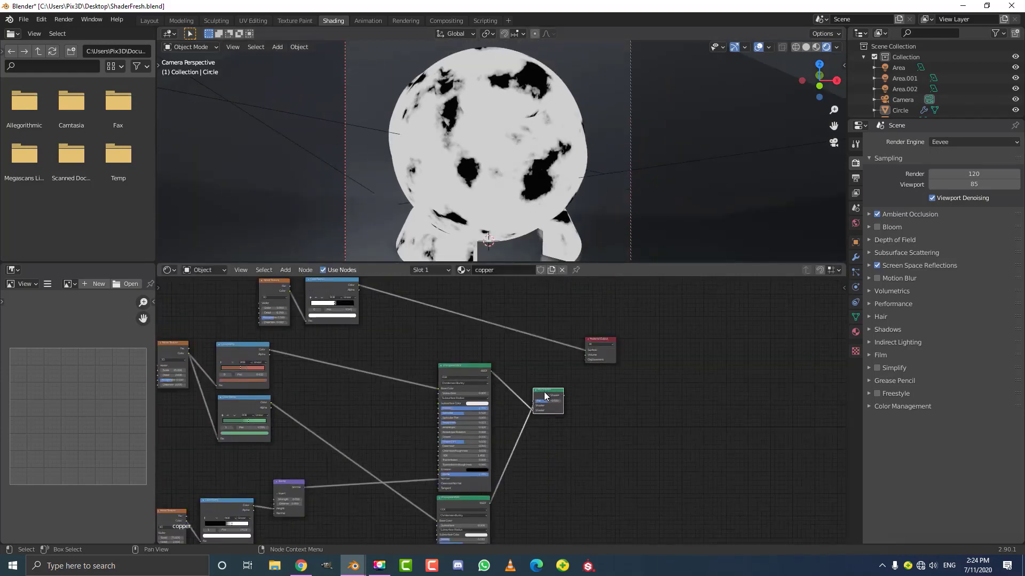
# Try linking the mask ColorRamp's Color to the Mix Shader's first Shader input, and move the Mix Shader closer to the Material Output
pyautogui.moveTo(402, 332); pyautogui.dragTo(401, 357, button='middle')
pyautogui.scroll(4, 400, 356)
pyautogui.moveTo(332, 295); pyautogui.dragTo(335, 319, button='middle')
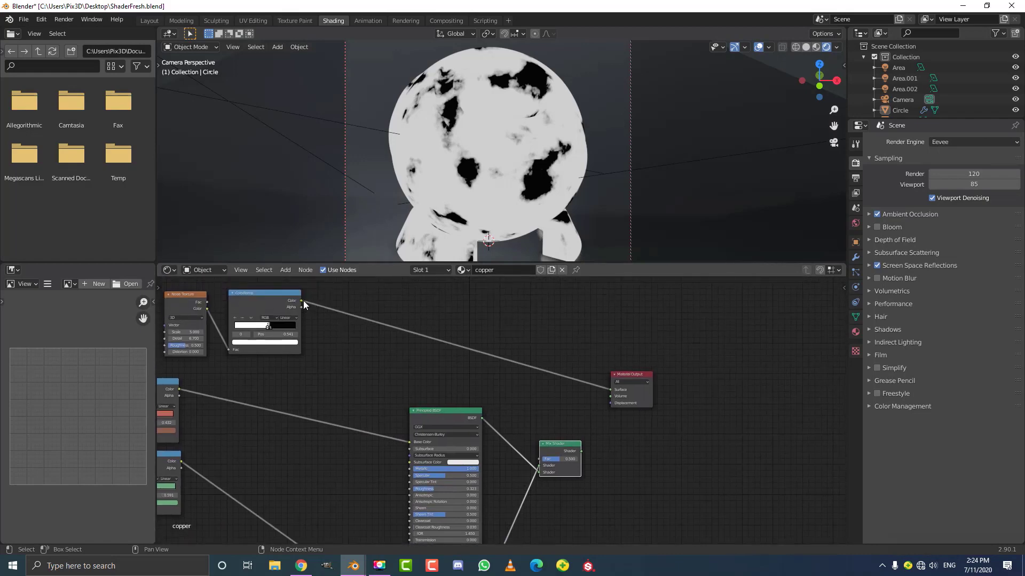
pyautogui.moveTo(301, 300); pyautogui.dragTo(539, 465)
pyautogui.moveTo(548, 446); pyautogui.dragTo(524, 389)
pyautogui.scroll(-5, 544, 468)
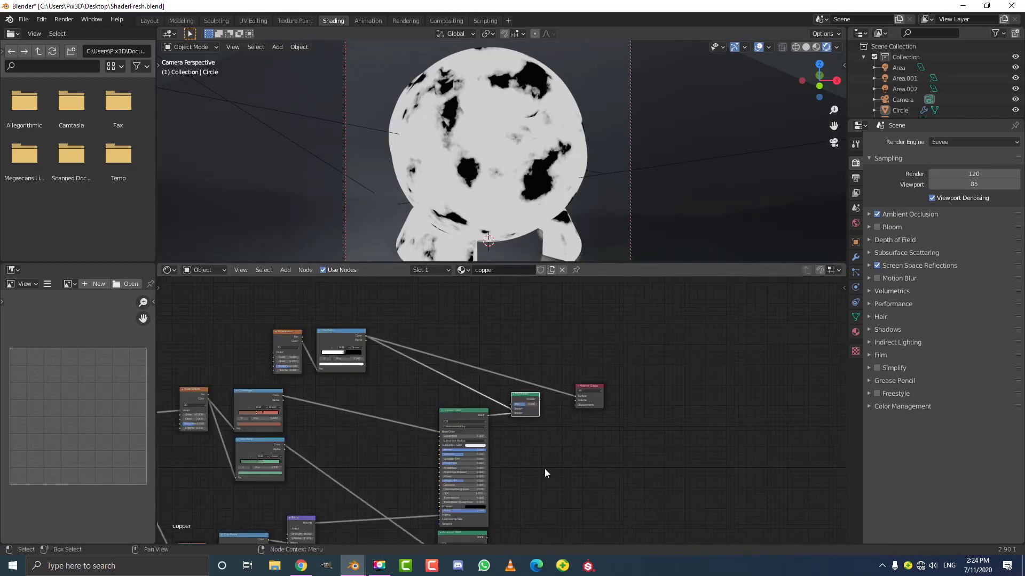
# Relink the lower Principled BSDF's output to the Mix Shader's first Shader input
pyautogui.moveTo(544, 470); pyautogui.dragTo(524, 367, button='middle')
pyautogui.scroll(2, 484, 423)
pyautogui.moveTo(465, 437); pyautogui.dragTo(492, 292)
pyautogui.moveTo(506, 303); pyautogui.dragTo(514, 421, button='middle')
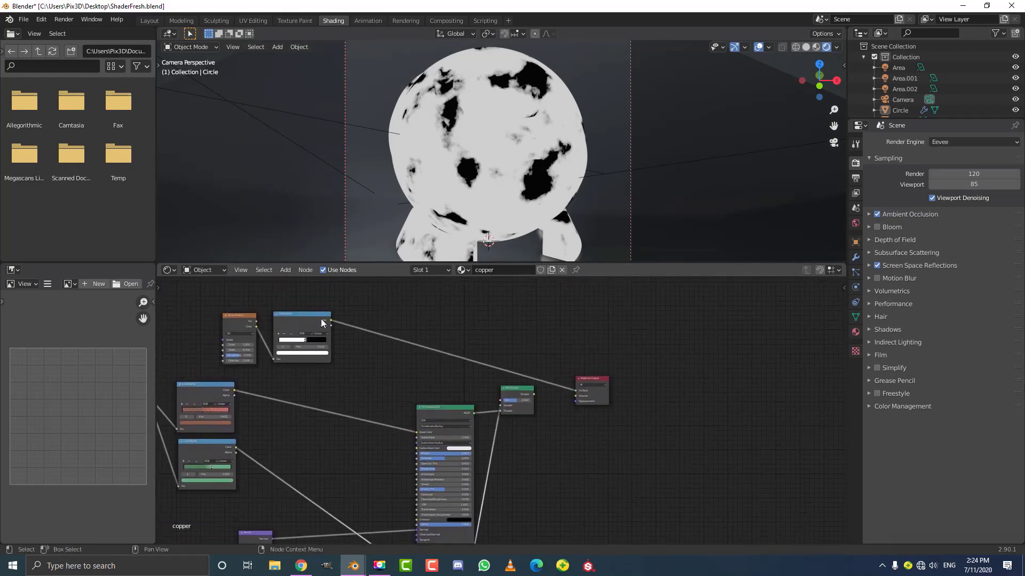
# Link the mask ColorRamp's Color output to the Mix Shader's Fac input
pyautogui.scroll(2, 321, 318)
pyautogui.moveTo(302, 306); pyautogui.dragTo(502, 398)
pyautogui.scroll(3, 418, 385)
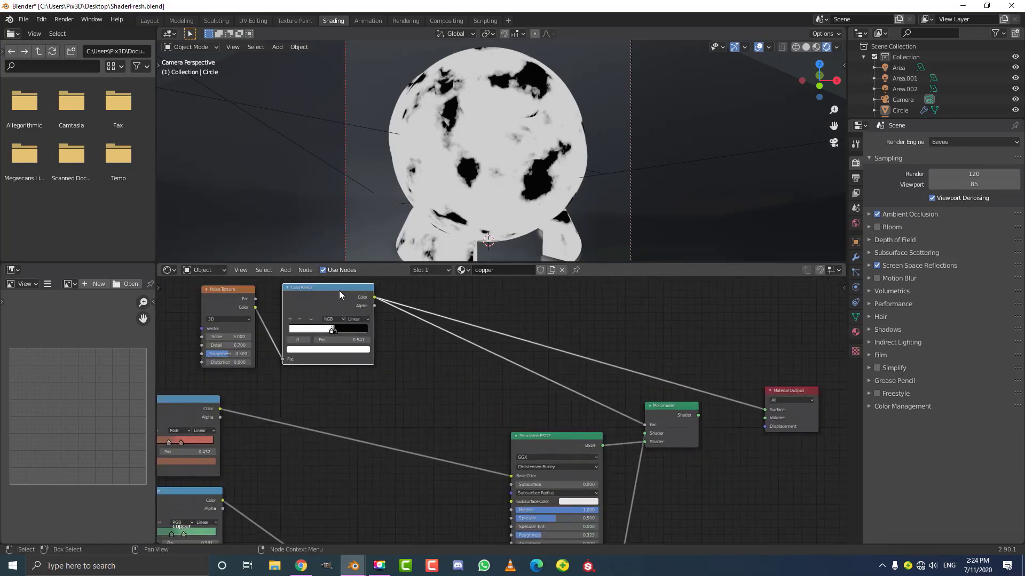
pyautogui.scroll(2, 578, 405)
pyautogui.moveTo(605, 383); pyautogui.dragTo(536, 394, button='middle')
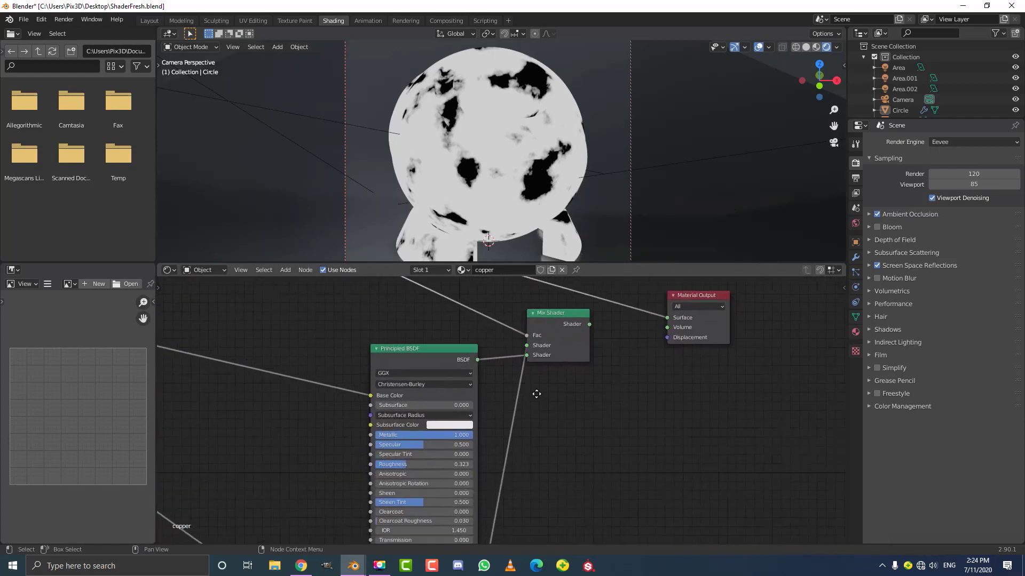
# Nudge the lower Principled BSDF slightly and trace its link up to the Mix Shader
pyautogui.scroll(-4, 517, 534)
pyautogui.moveTo(516, 533); pyautogui.dragTo(485, 395, button='middle')
pyautogui.moveTo(403, 458); pyautogui.dragTo(411, 462)
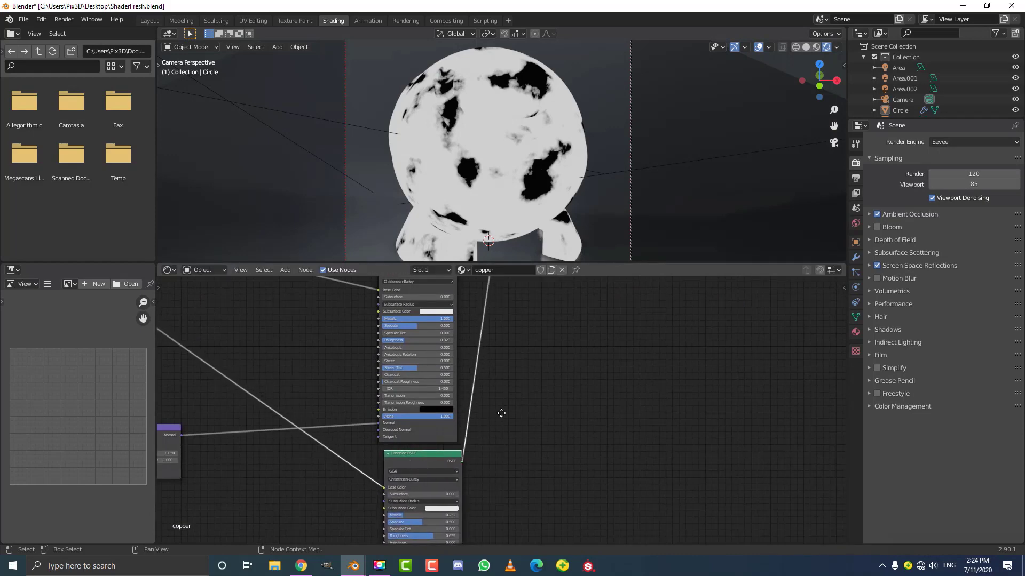
pyautogui.moveTo(501, 413); pyautogui.dragTo(461, 510, button='middle')
pyautogui.scroll(7, 463, 476)
pyautogui.moveTo(453, 299); pyautogui.dragTo(465, 401, button='middle')
pyautogui.scroll(1, 466, 401)
# Reposition the copper Principled BSDF and Mix Shader slightly, and link the Mix Shader's output to the Material Output's Surface
pyautogui.moveTo(490, 329); pyautogui.dragTo(510, 346)
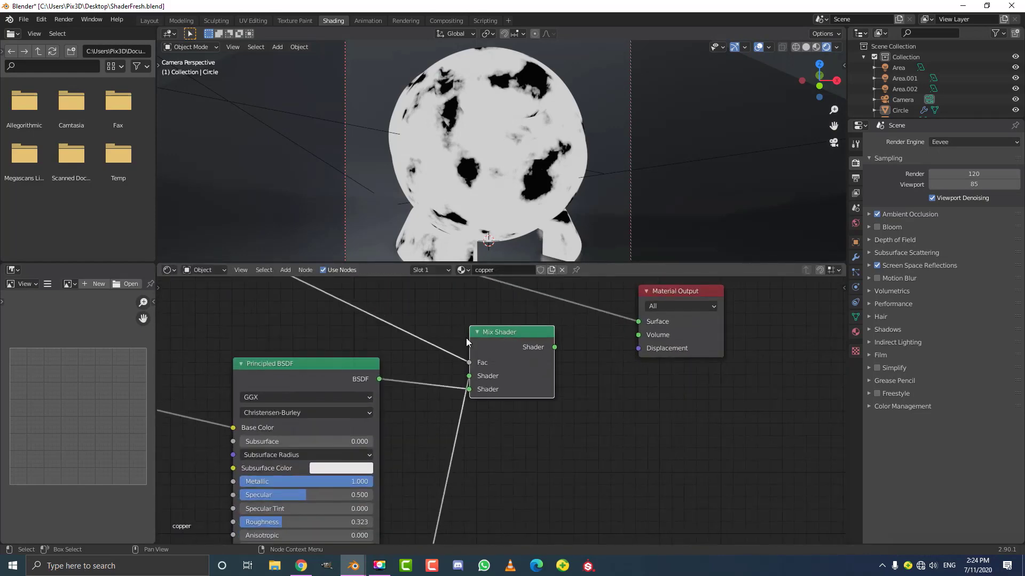
pyautogui.moveTo(271, 374); pyautogui.dragTo(268, 350)
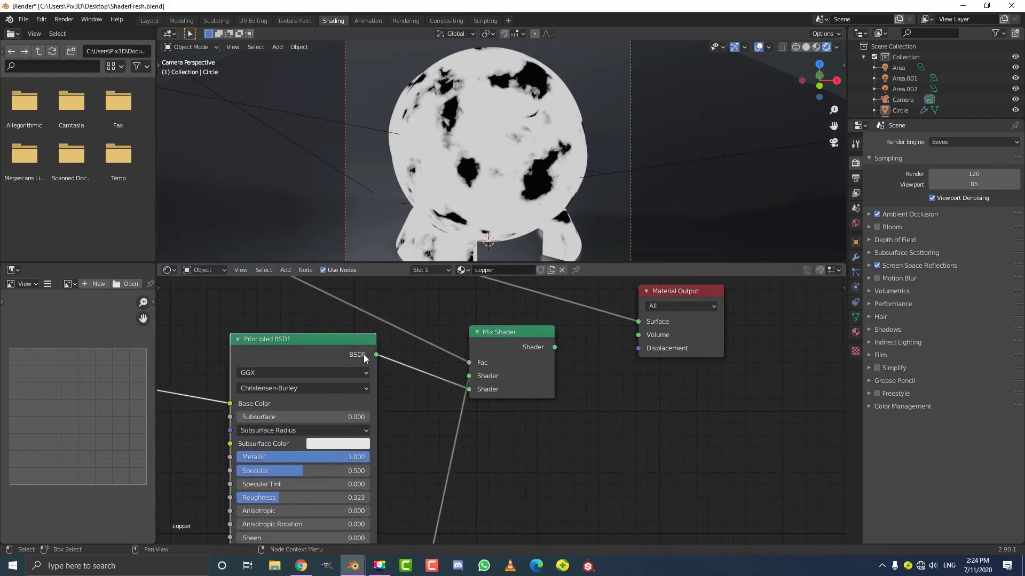
pyautogui.moveTo(491, 351); pyautogui.dragTo(492, 378)
pyautogui.moveTo(555, 375)
pyautogui.mouseDown()
pyautogui.moveTo(619, 405)
pyautogui.moveTo(579, 349)
pyautogui.moveTo(640, 321)
pyautogui.mouseUp()
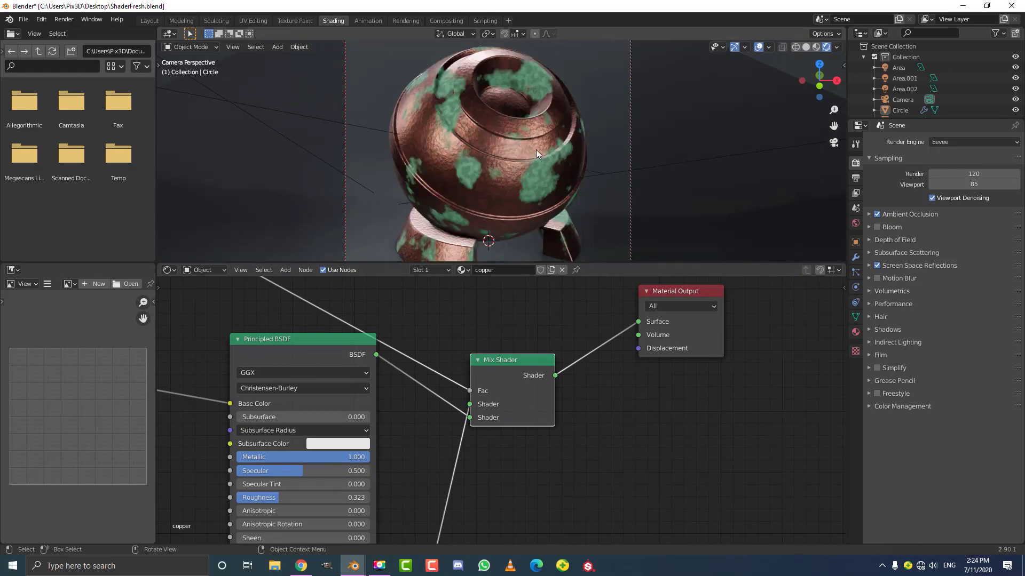
pyautogui.scroll(2, 536, 150)
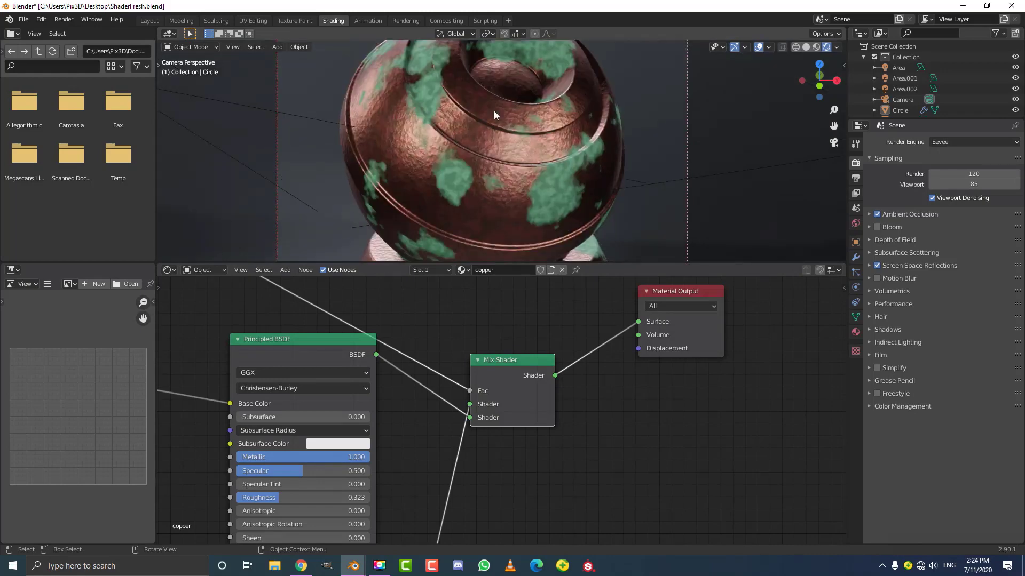
# Reduce the patina patches by moving the mask ColorRamp's white stop to 0.559 and its black stop slightly
pyautogui.scroll(-5, 447, 347)
pyautogui.moveTo(471, 345); pyautogui.dragTo(730, 462, button='middle')
pyautogui.scroll(2, 346, 359)
pyautogui.moveTo(346, 360); pyautogui.dragTo(390, 369, button='middle')
pyautogui.scroll(4, 390, 369)
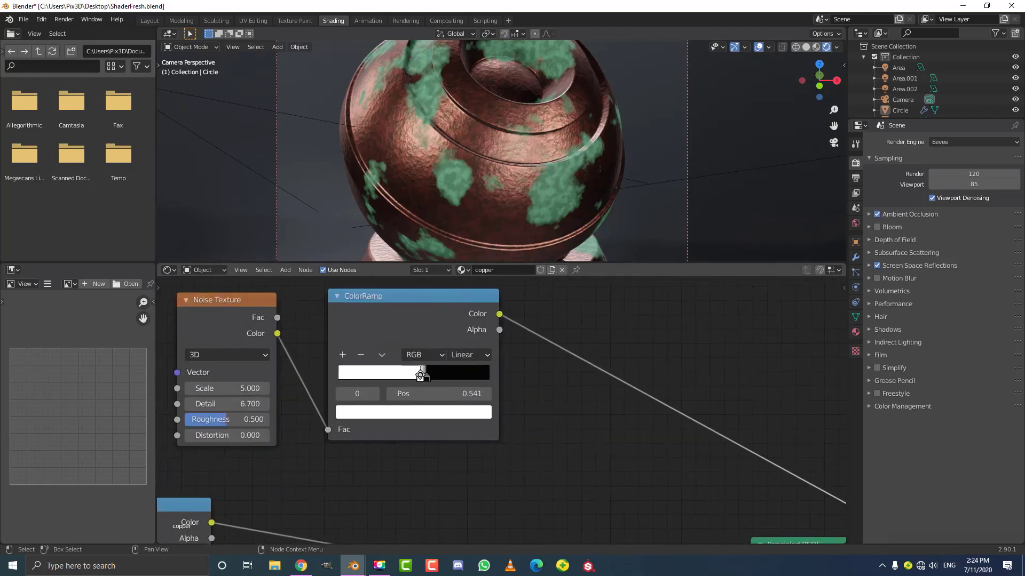
pyautogui.click(411, 369)
pyautogui.moveTo(417, 369)
pyautogui.mouseDown()
pyautogui.moveTo(374, 369)
pyautogui.moveTo(417, 373)
pyautogui.moveTo(401, 374)
pyautogui.mouseUp()
# Set the mask Noise Texture's Detail to 14.9 and its Roughness to 0.7
pyautogui.moveTo(240, 442); pyautogui.dragTo(476, 417, button='middle')
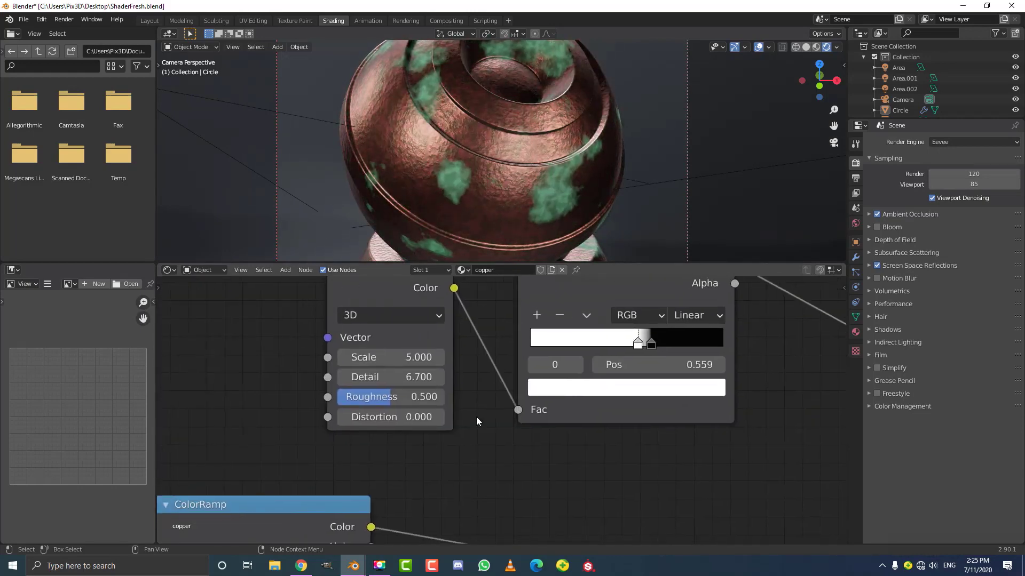
pyautogui.moveTo(350, 376); pyautogui.dragTo(510, 358)
pyautogui.moveTo(510, 359); pyautogui.dragTo(496, 409, button='middle')
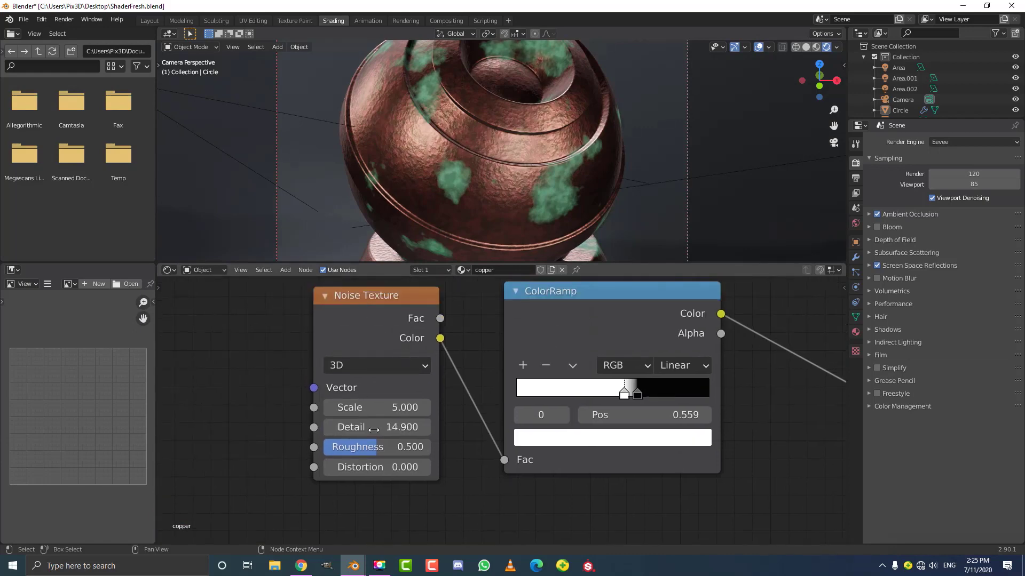
pyautogui.moveTo(369, 447); pyautogui.dragTo(391, 447)
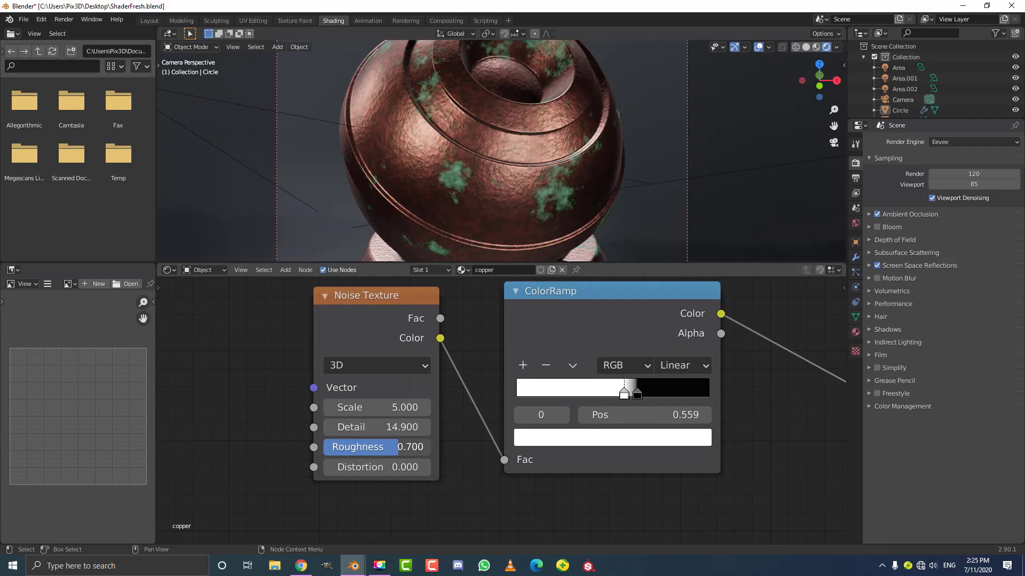
# Soften and widen the patina by moving the mask ColorRamp's white stop to 0.5 and its black stop slightly outward
pyautogui.scroll(5, 562, 164)
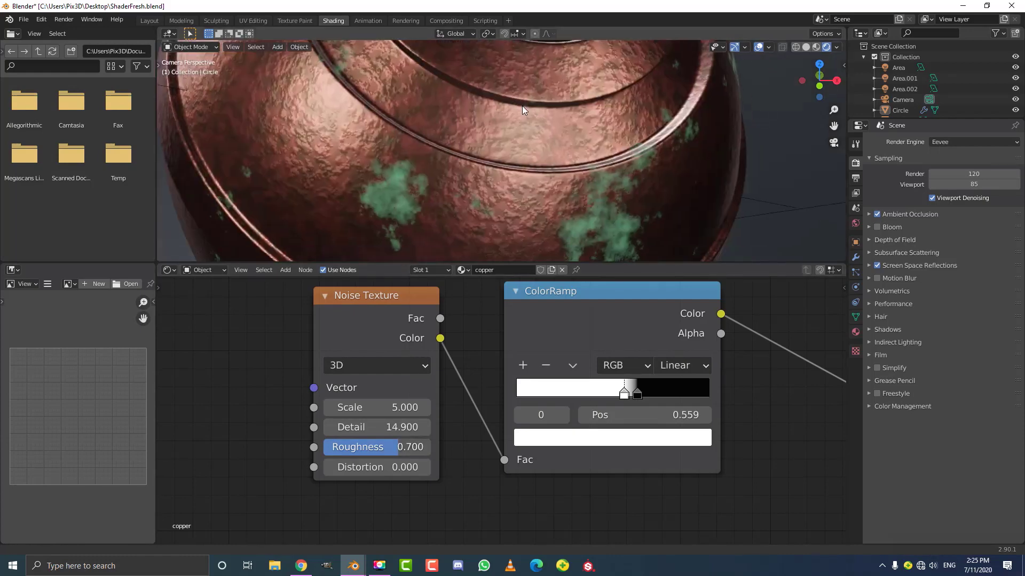
pyautogui.scroll(2, 522, 106)
pyautogui.moveTo(637, 393); pyautogui.dragTo(597, 396)
pyautogui.click(610, 396)
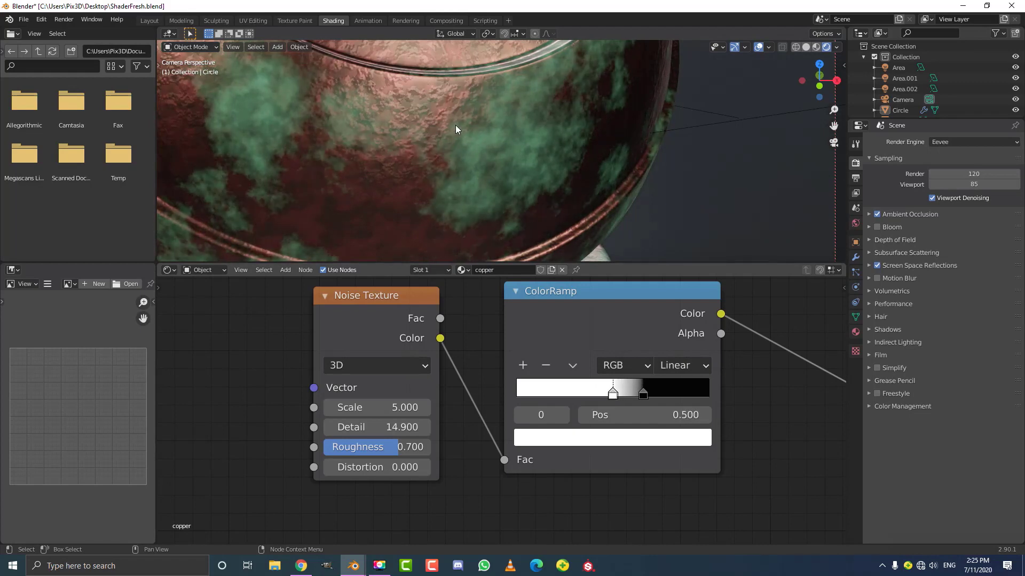
# Link the copper Bump node's Normal output to the Normal input of the green patina Principled BSDF as well
pyautogui.scroll(-5, 455, 126)
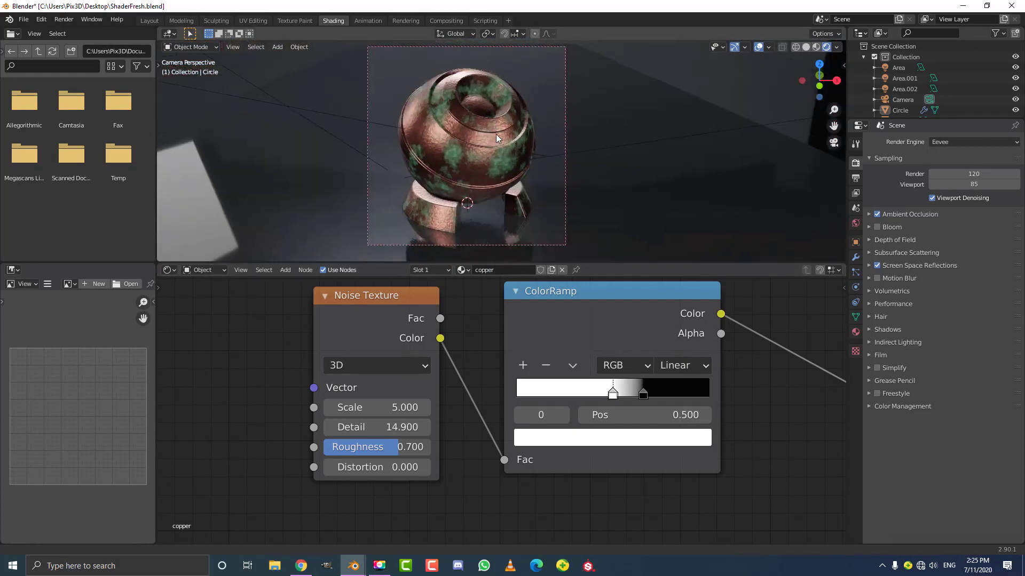
pyautogui.scroll(2, 496, 133)
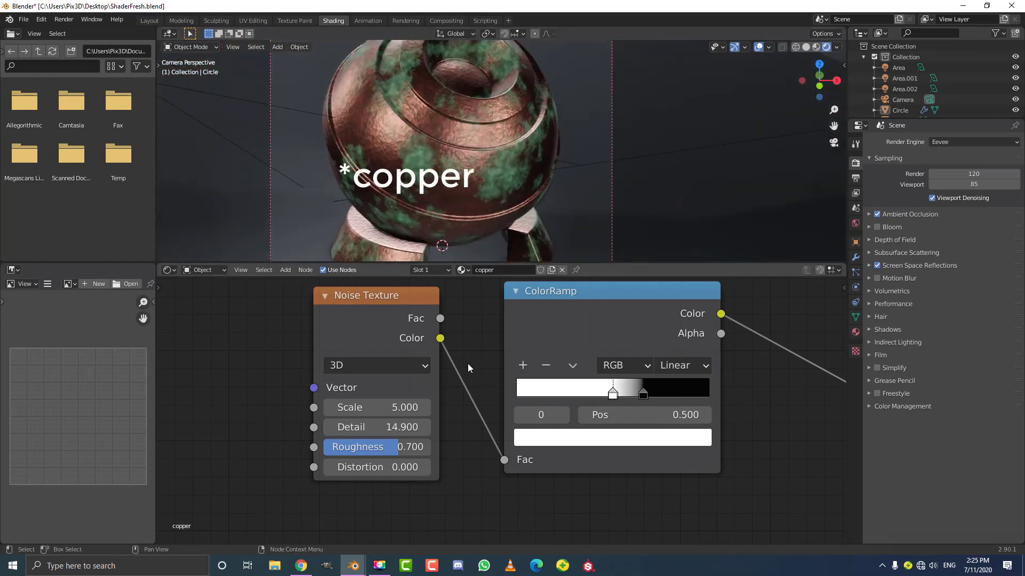
pyautogui.scroll(-5, 499, 404)
pyautogui.scroll(-1, 476, 430)
pyautogui.moveTo(476, 430); pyautogui.dragTo(449, 338, button='middle')
pyautogui.scroll(-3, 483, 413)
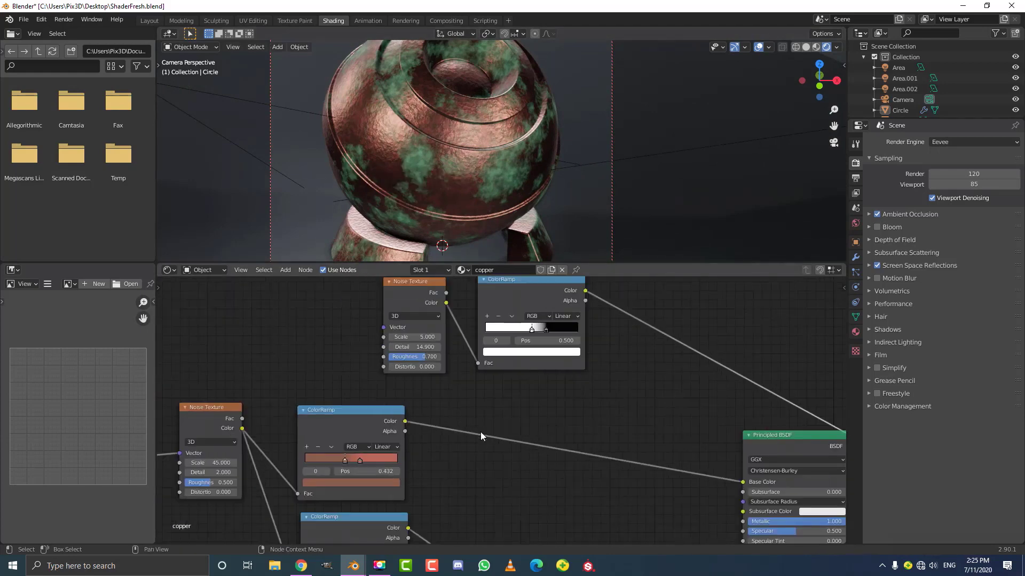
pyautogui.scroll(-2, 479, 437)
pyautogui.moveTo(462, 453); pyautogui.dragTo(427, 320, button='middle')
pyautogui.scroll(-2, 472, 426)
pyautogui.moveTo(468, 420); pyautogui.dragTo(426, 314, button='middle')
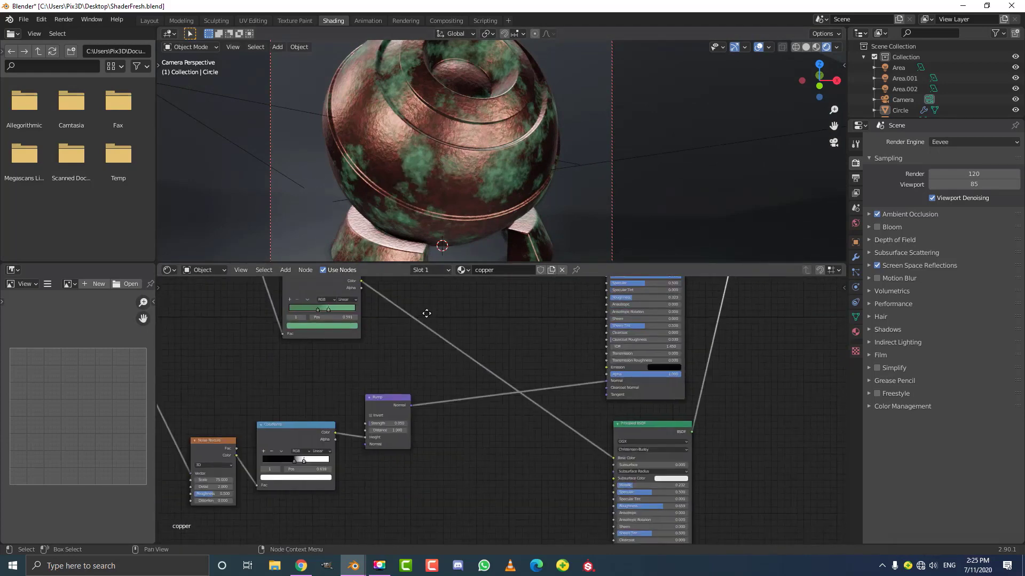
pyautogui.moveTo(462, 414); pyautogui.dragTo(391, 334, button='middle')
pyautogui.scroll(-1, 429, 345)
pyautogui.scroll(1, 333, 317)
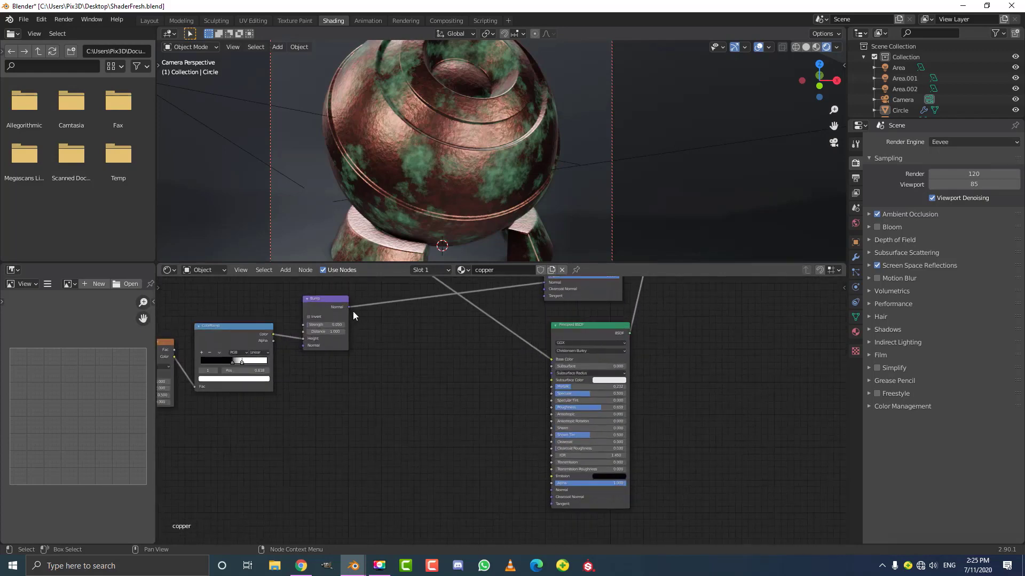
pyautogui.moveTo(350, 307); pyautogui.dragTo(552, 489)
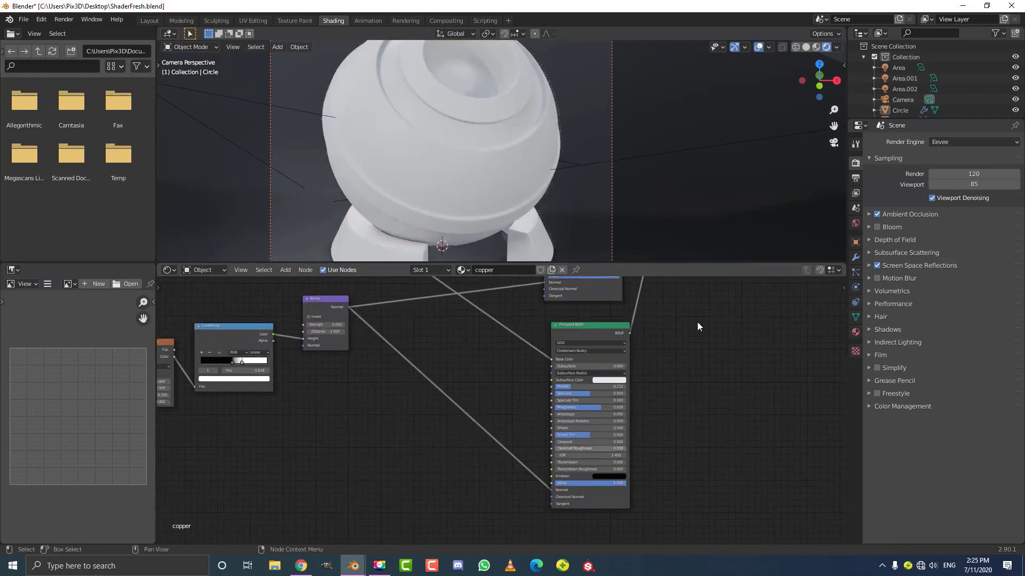
pyautogui.scroll(4, 697, 322)
pyautogui.moveTo(605, 297); pyautogui.dragTo(591, 303)
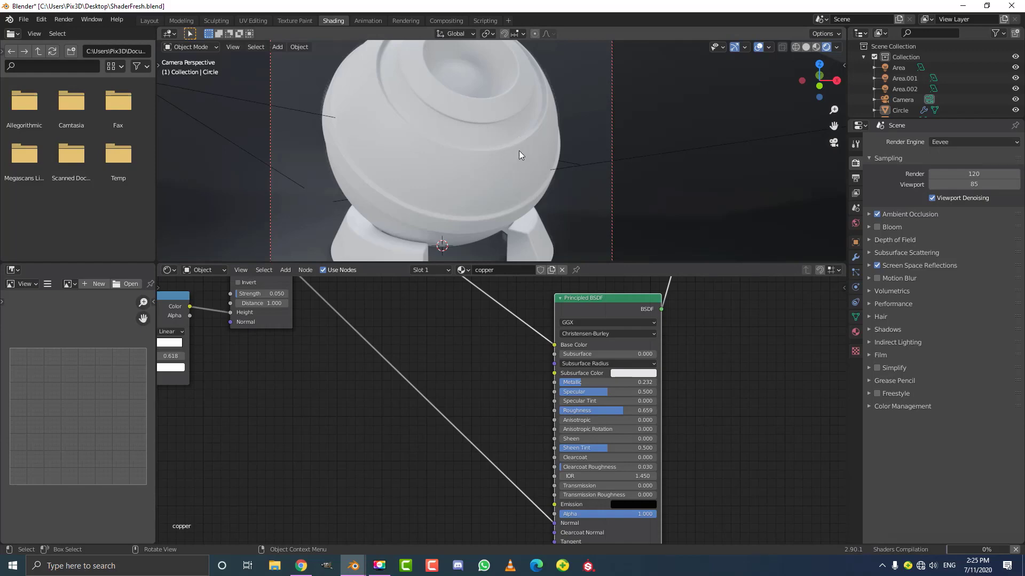
# Switch the 3D viewport to solid shading and render a still image of the shader ball
pyautogui.scroll(4, 511, 143)
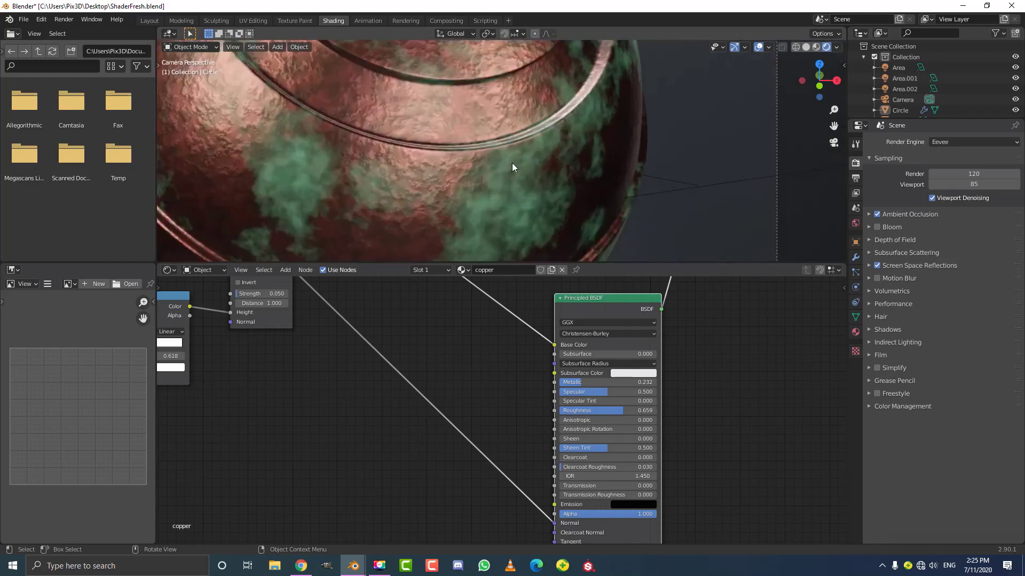
pyautogui.scroll(-4, 488, 157)
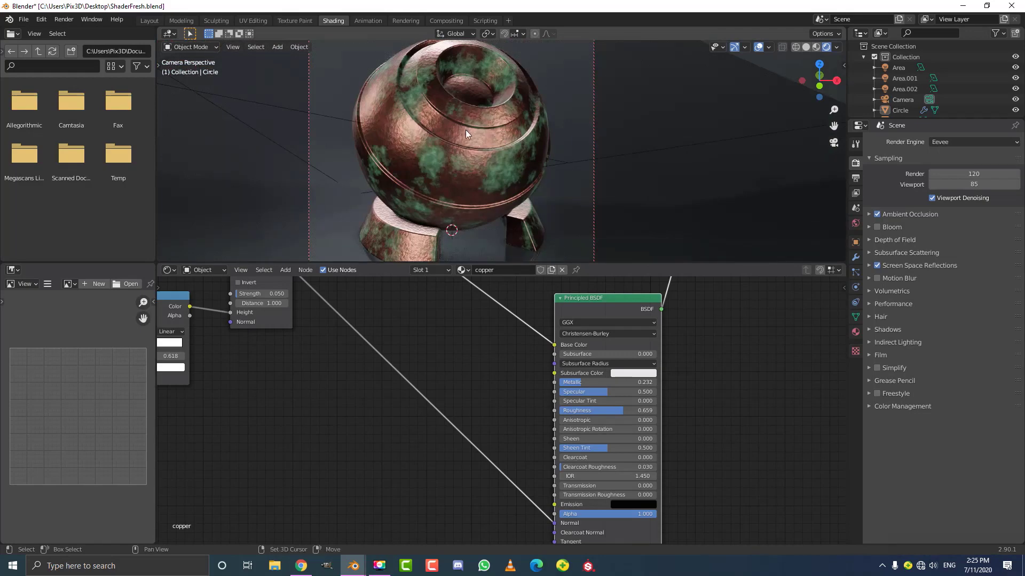
pyautogui.keyDown('shift'); pyautogui.moveTo(465, 129); pyautogui.dragTo(472, 145, button='middle'); pyautogui.keyUp('shift')
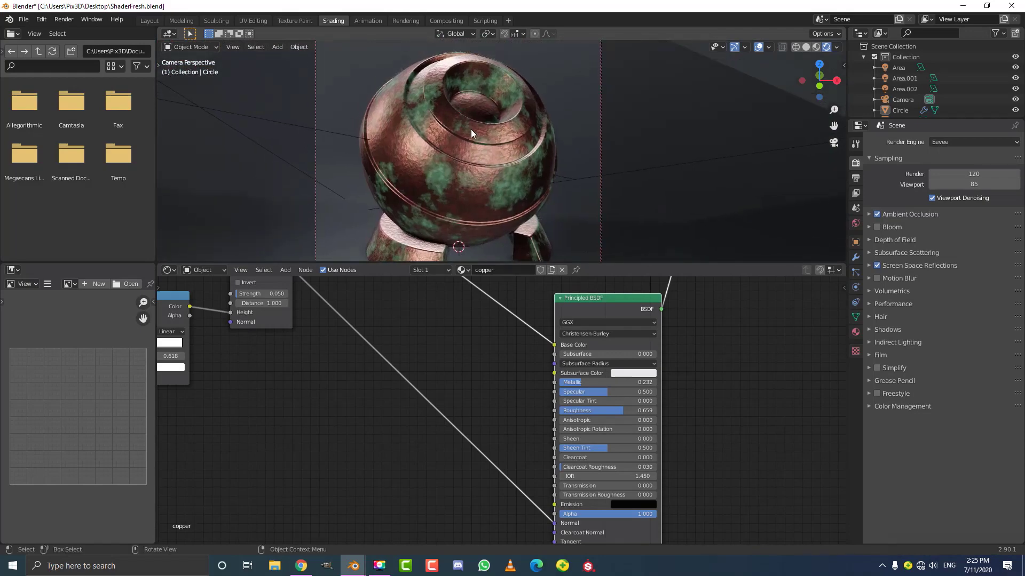
pyautogui.press('z')
pyautogui.click(523, 139)
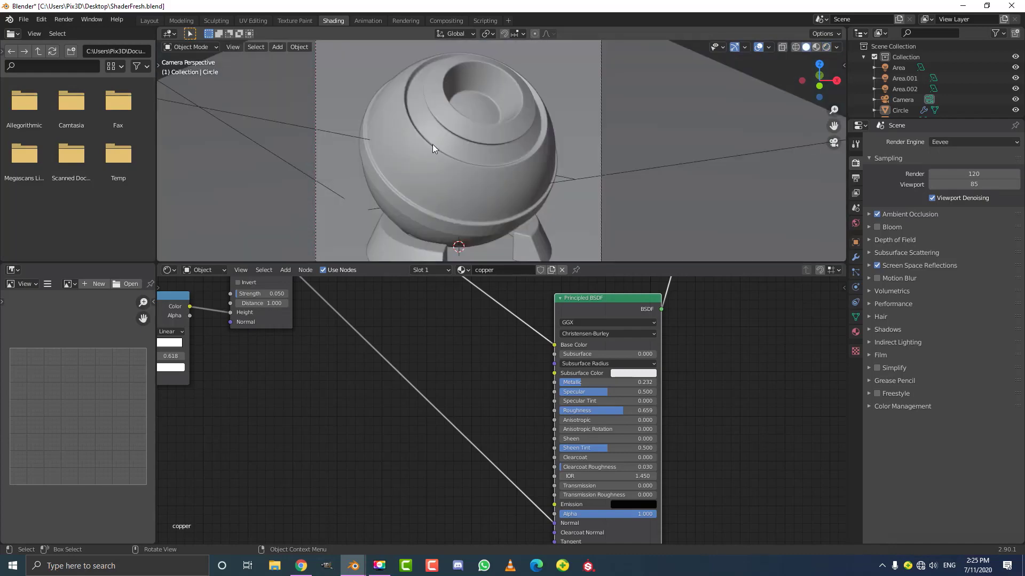
pyautogui.click(70, 20)
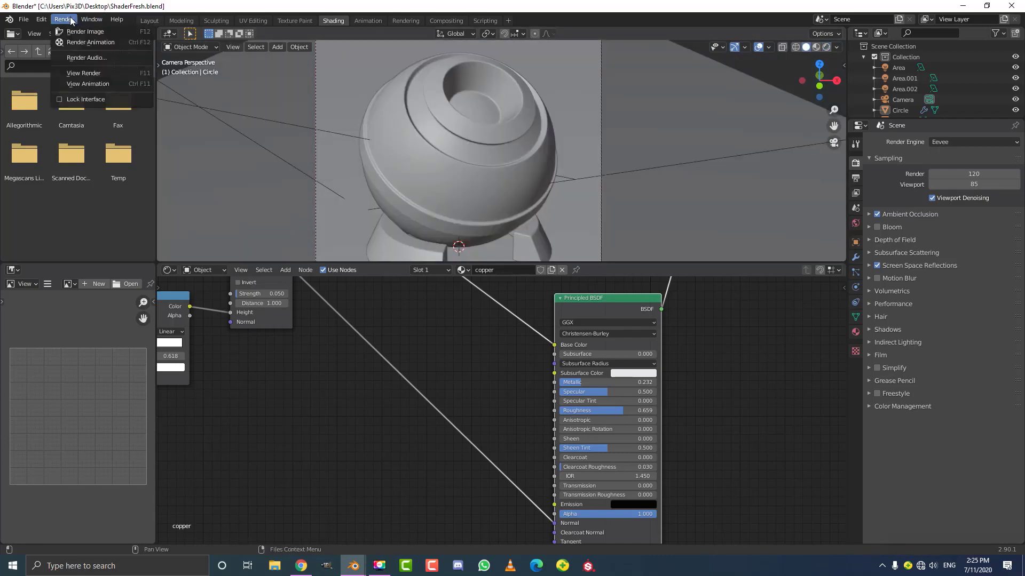
pyautogui.click(107, 31)
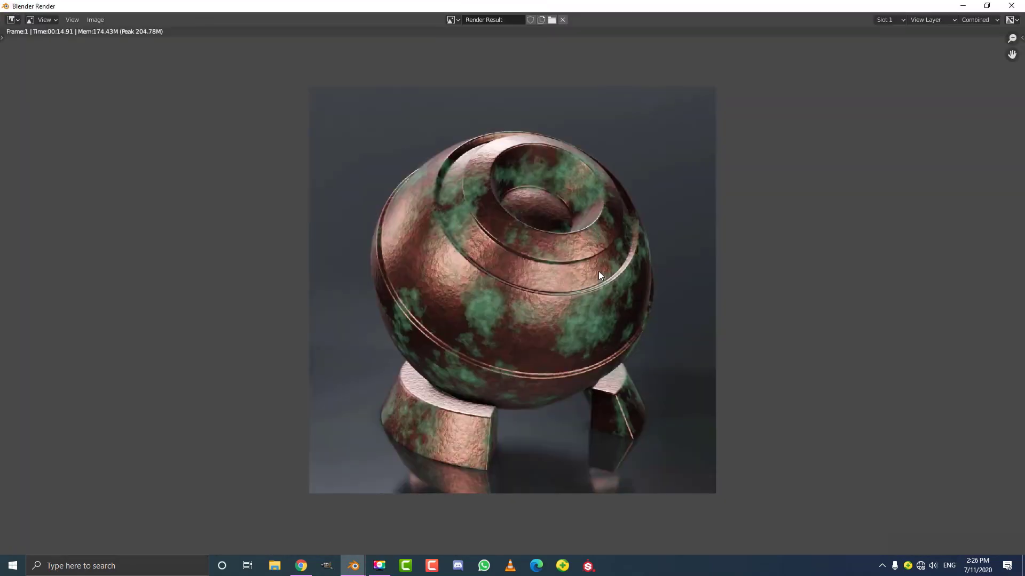
# Examine the rendered shader ball up close and as a whole, checking the copper surface and the green patina patches
pyautogui.scroll(1, 603, 275)
pyautogui.scroll(-2, 553, 230)
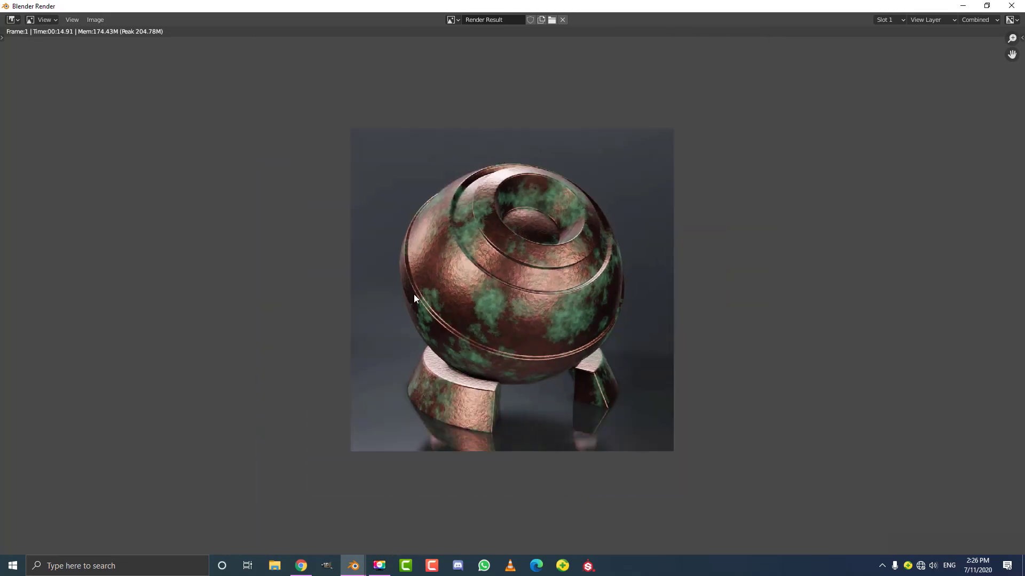
pyautogui.scroll(1, 575, 340)
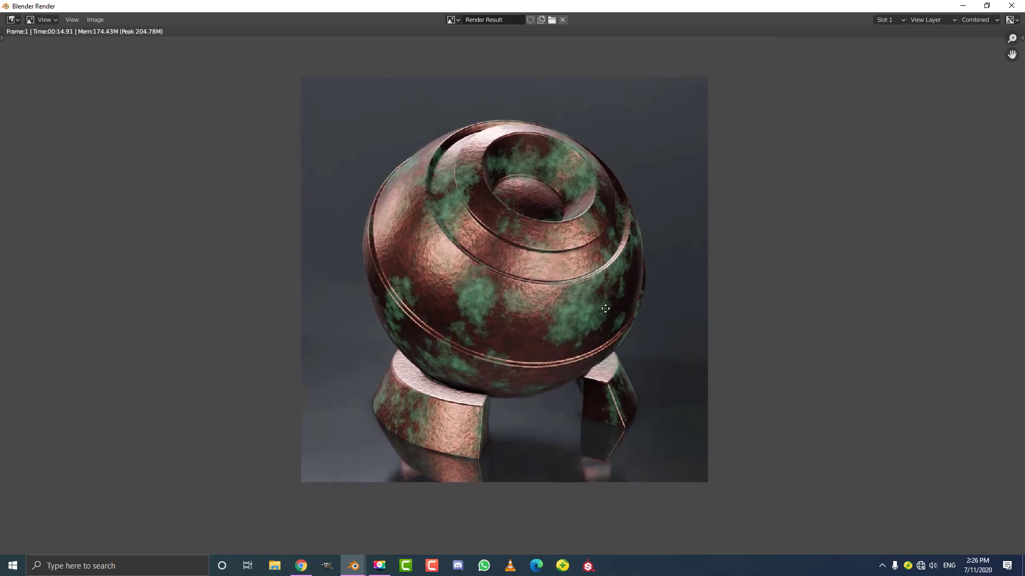
pyautogui.scroll(1, 611, 304)
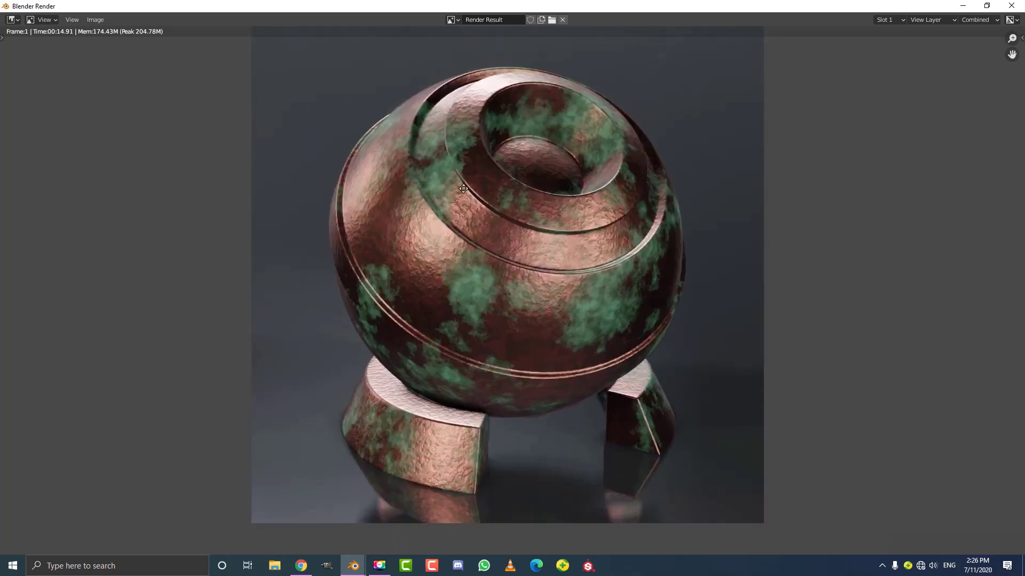
pyautogui.moveTo(463, 188); pyautogui.dragTo(463, 223, button='middle')
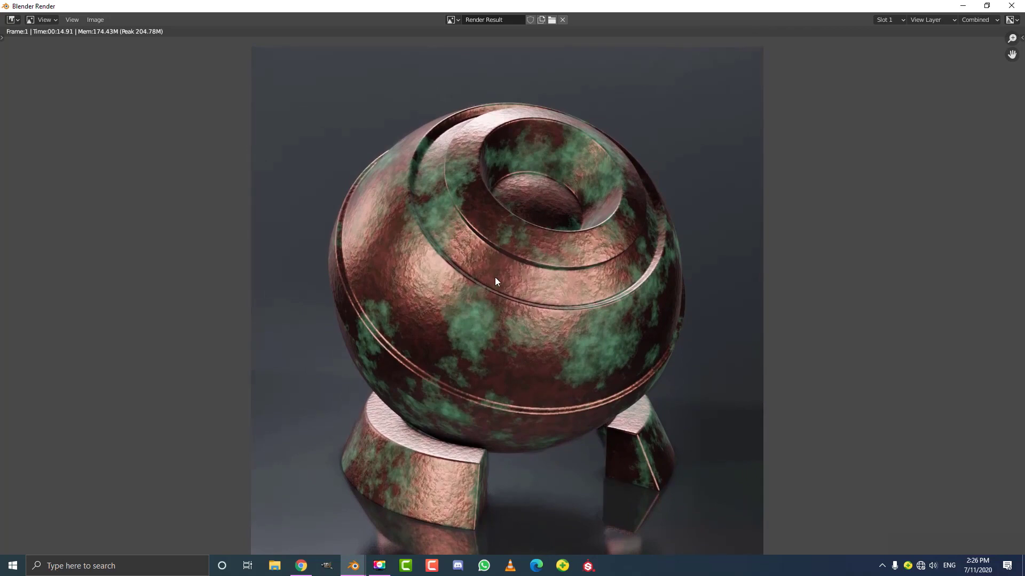
pyautogui.moveTo(495, 277); pyautogui.dragTo(491, 259, button='middle')
pyautogui.scroll(-2, 508, 258)
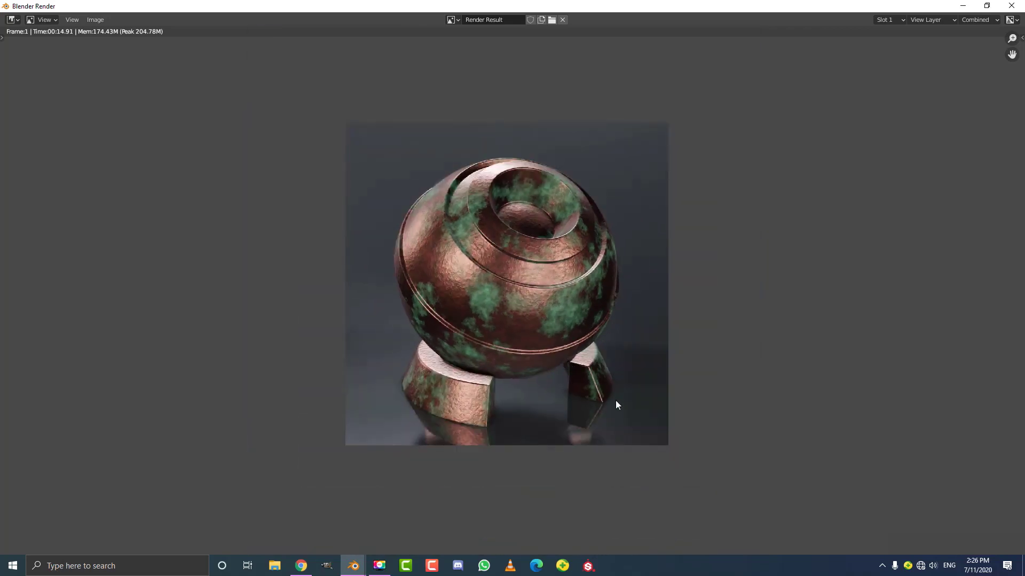
pyautogui.moveTo(572, 310); pyautogui.dragTo(584, 305, button='middle')
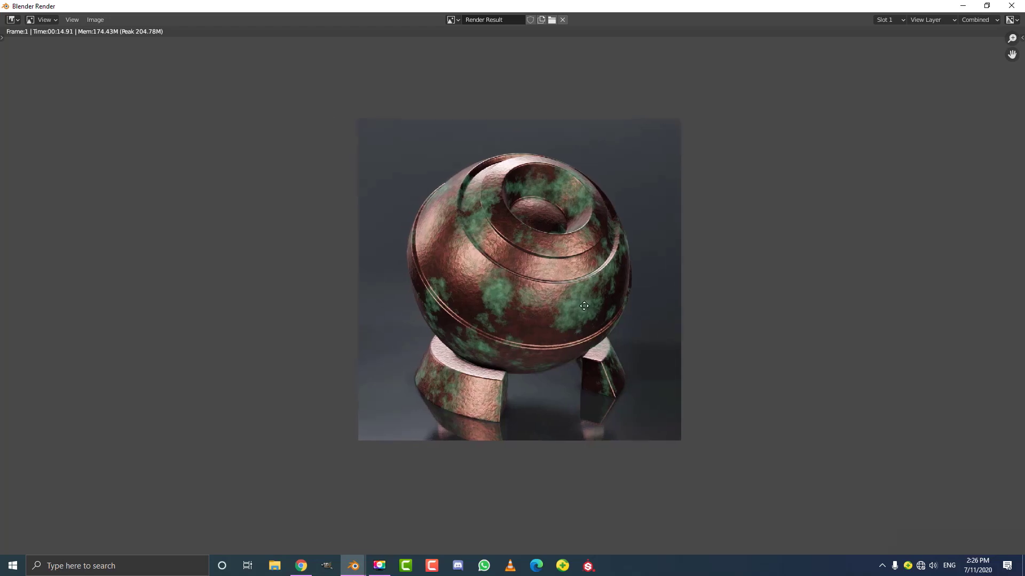
pyautogui.scroll(1, 584, 306)
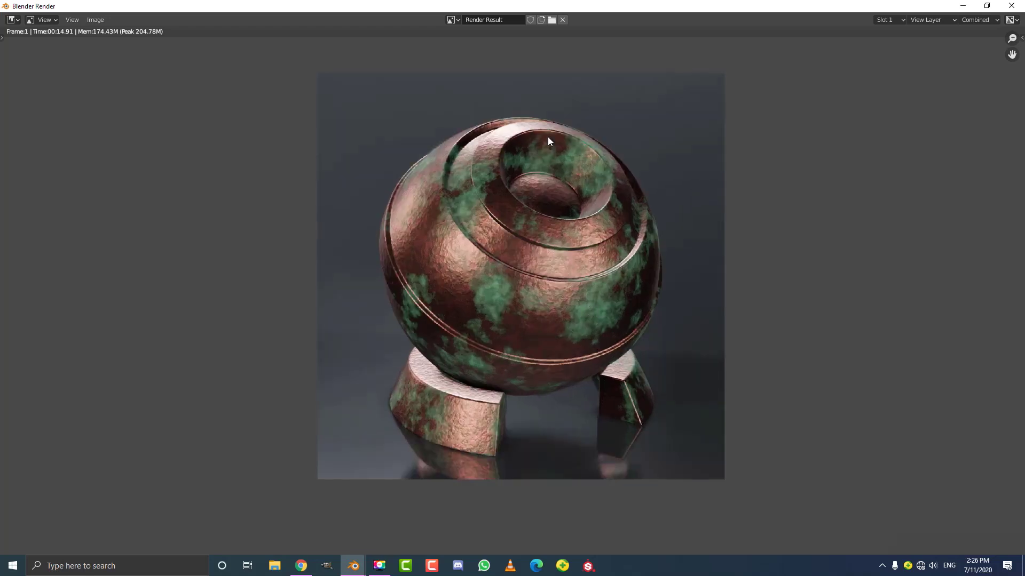
pyautogui.moveTo(521, 247); pyautogui.dragTo(525, 257, button='middle')
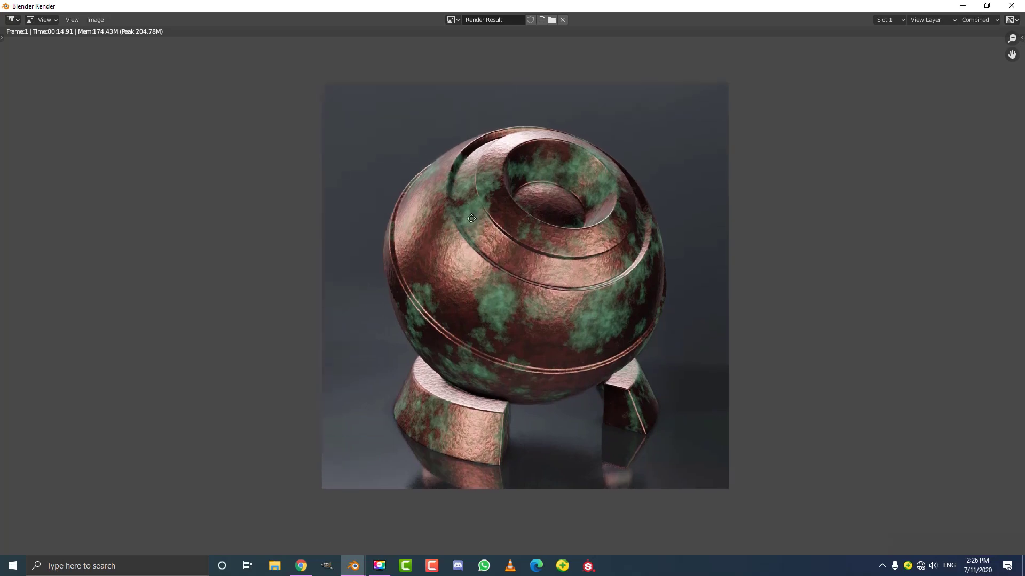